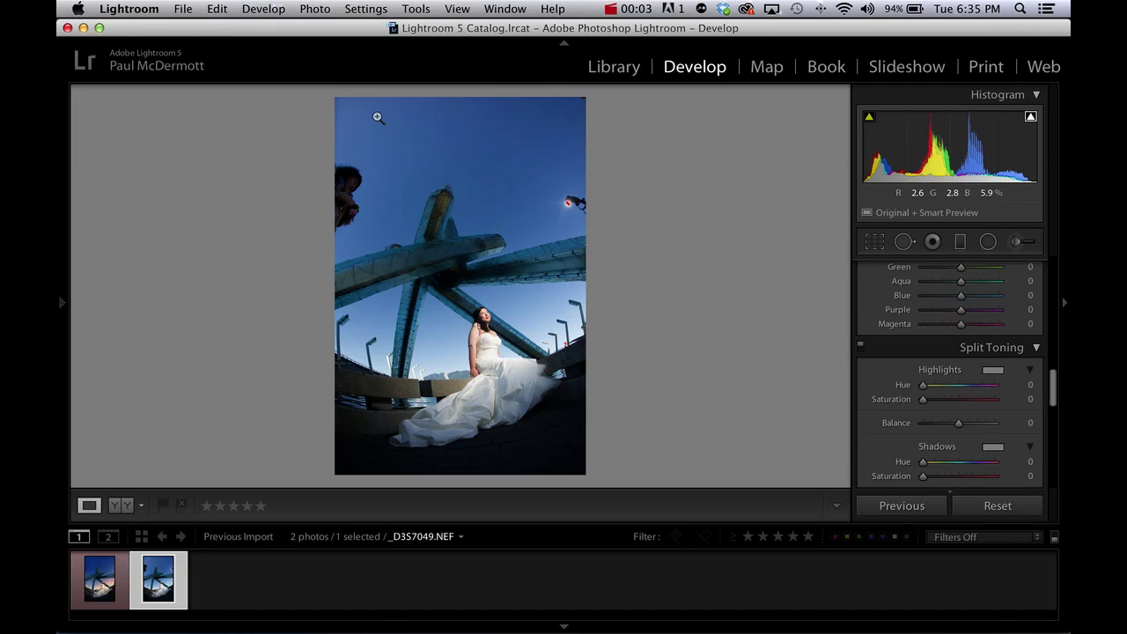
Compare the finished edit with the original _D3S7049.NEF photo and examine the flash at the sky's right edge up close.
left_click(113, 586)
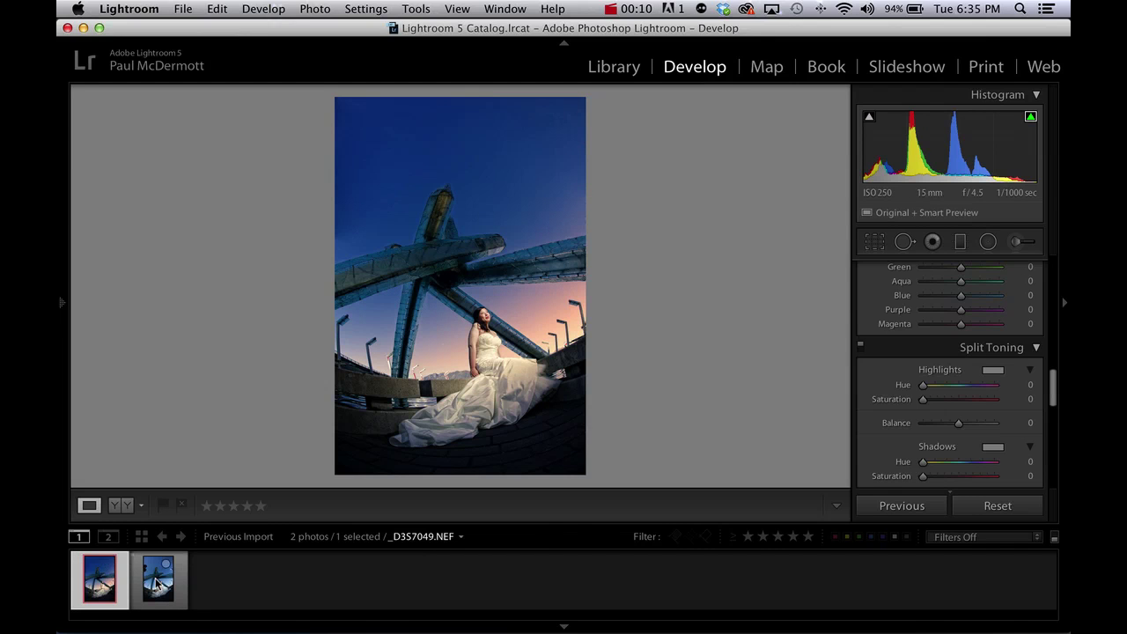
left_click(156, 584)
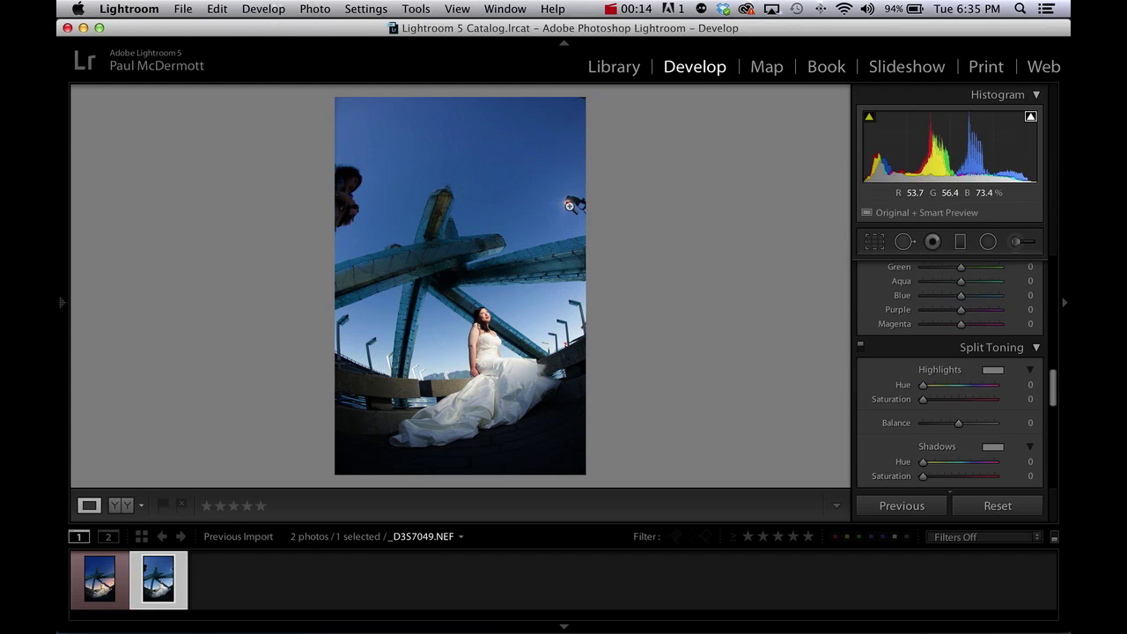
left_click(568, 202)
left_click_drag(591, 239, 561, 300)
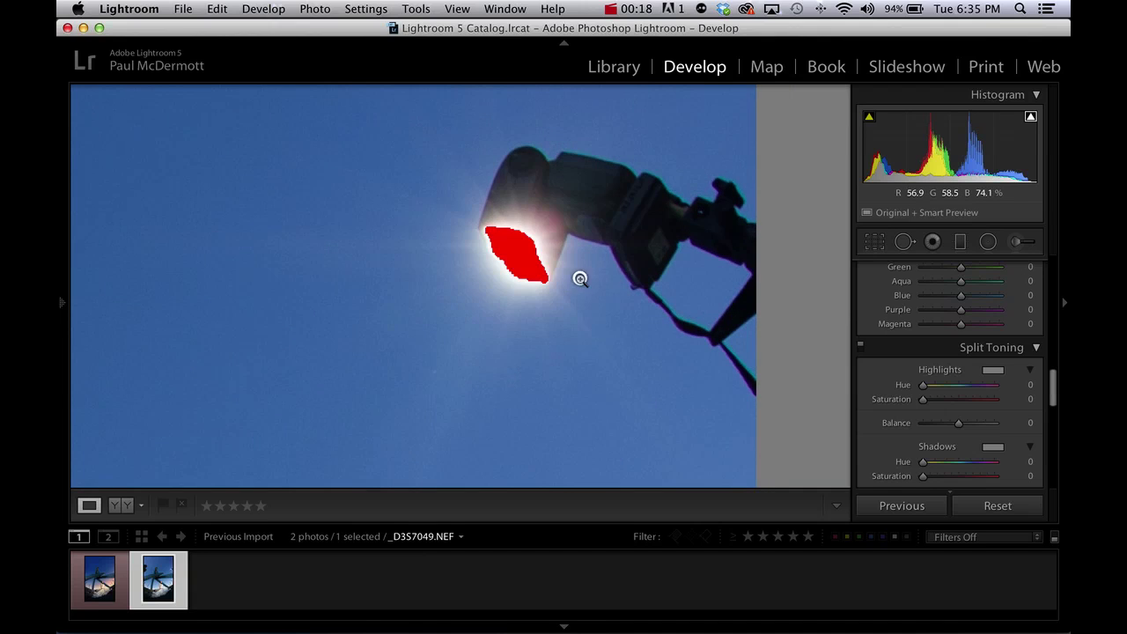
left_click(580, 280)
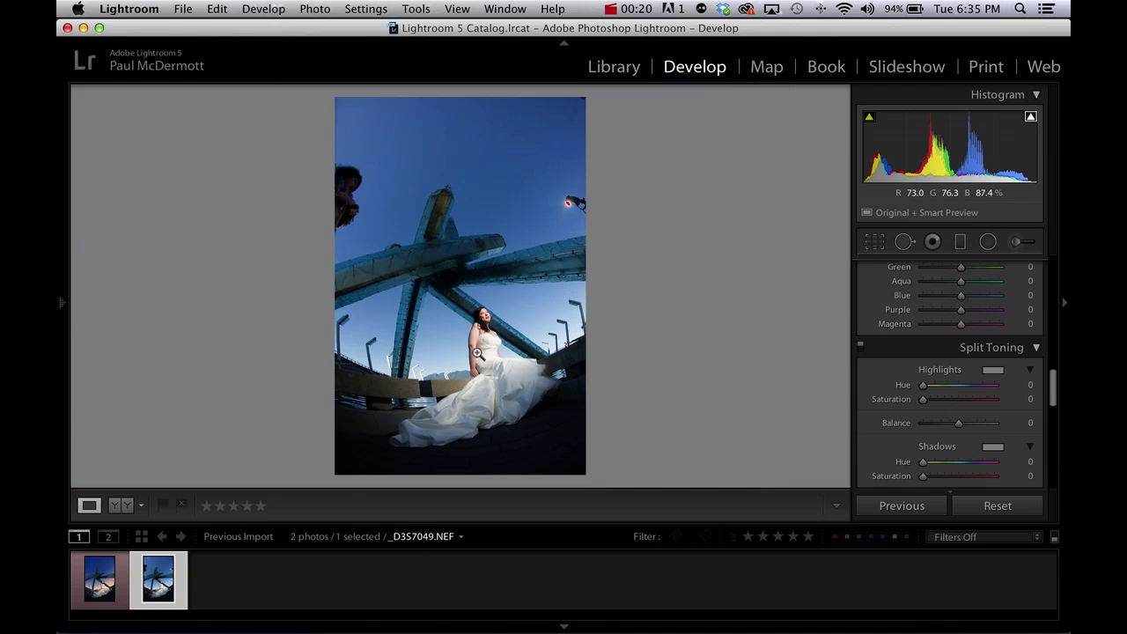
Inspect the assistant at the original photo's left edge and the flash opposite, comparing against the finished edit.
left_click(350, 182)
left_click_drag(350, 239, 402, 297)
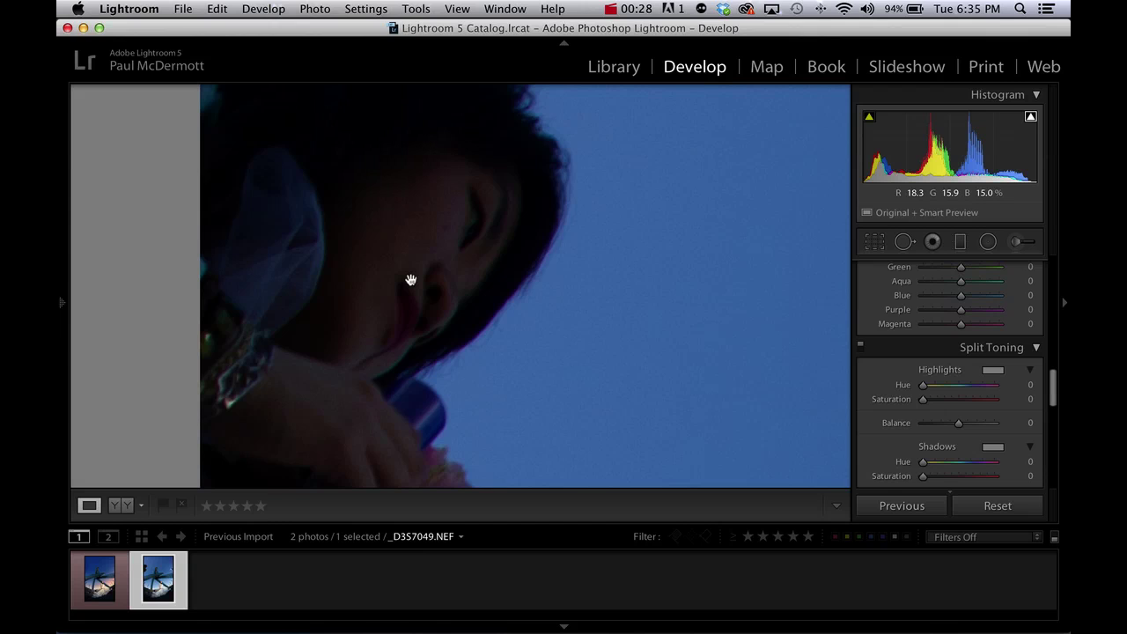
left_click(410, 275)
left_click(350, 198)
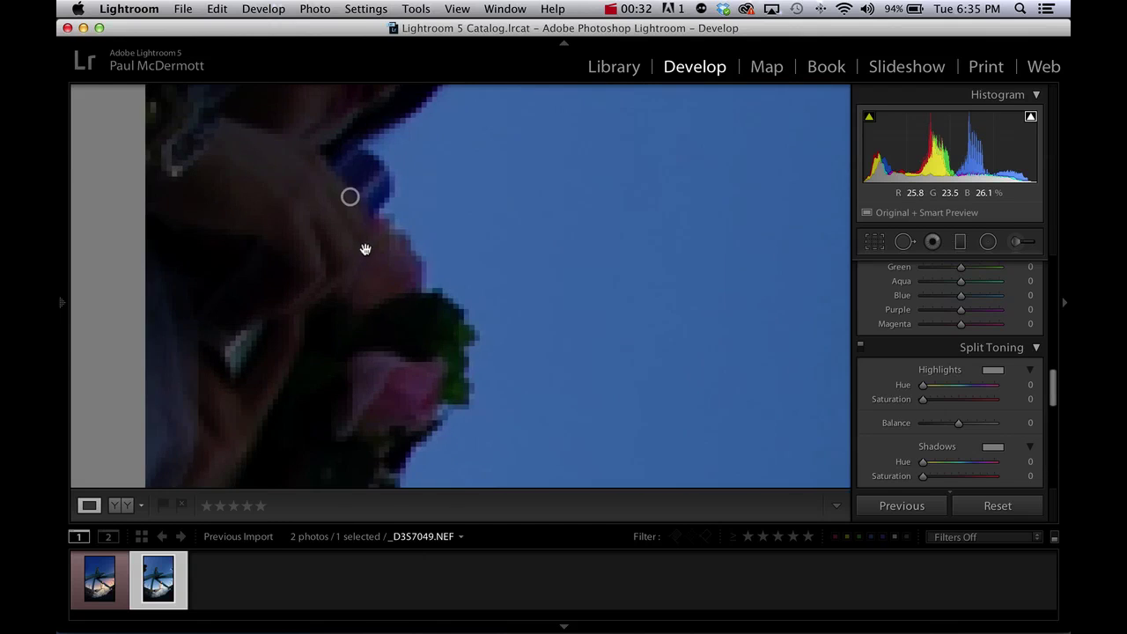
left_click_drag(340, 193, 397, 309)
left_click(400, 270)
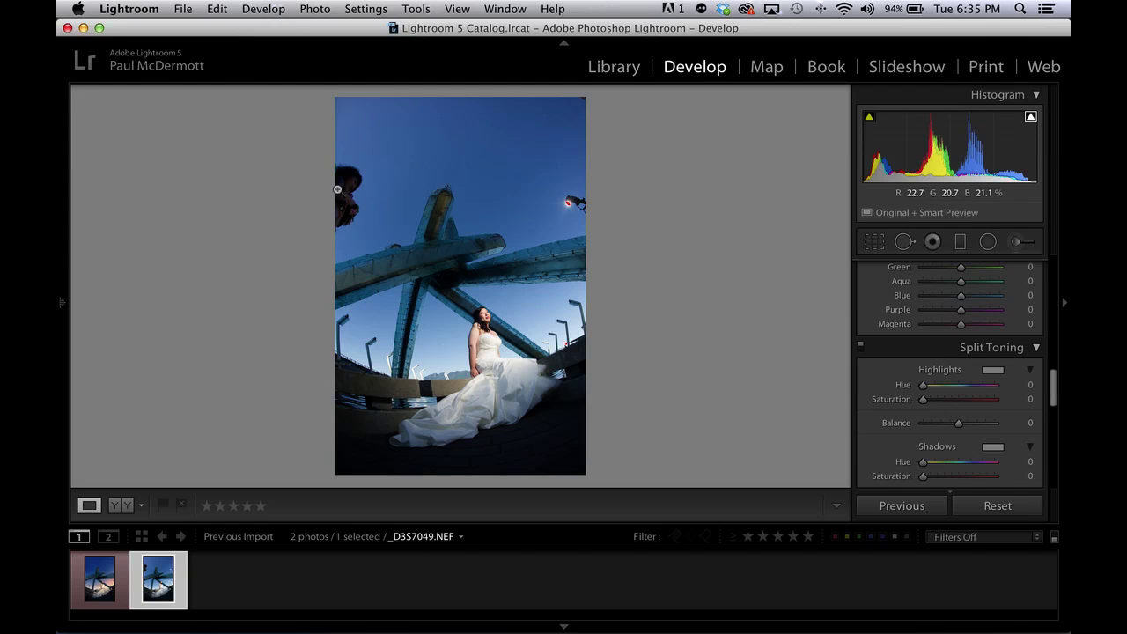
left_click(573, 202)
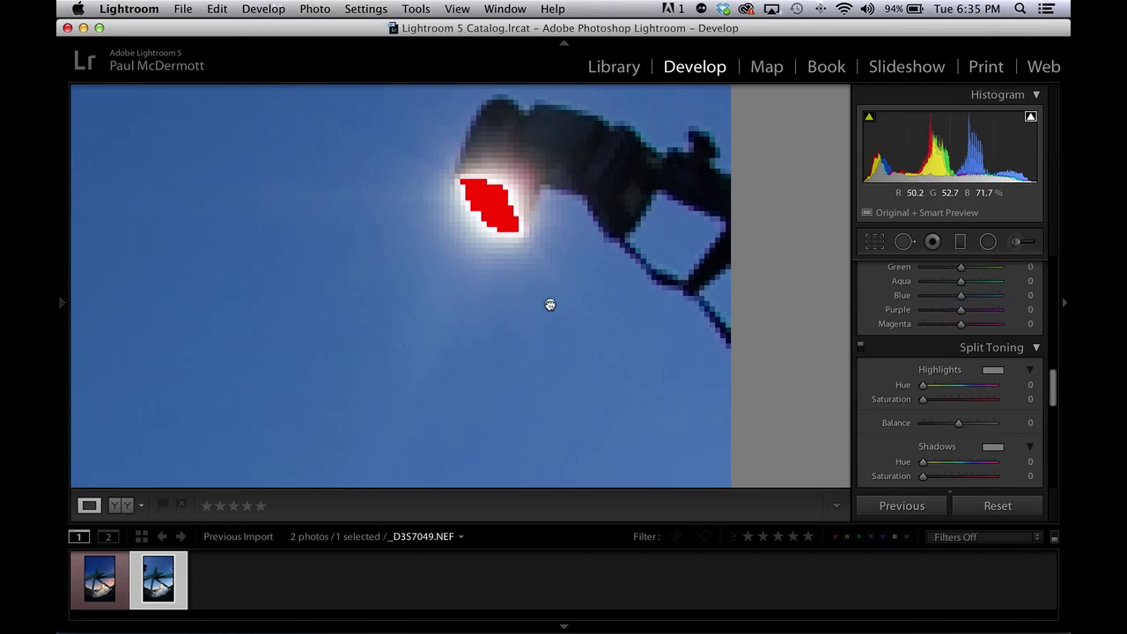
left_click(548, 302)
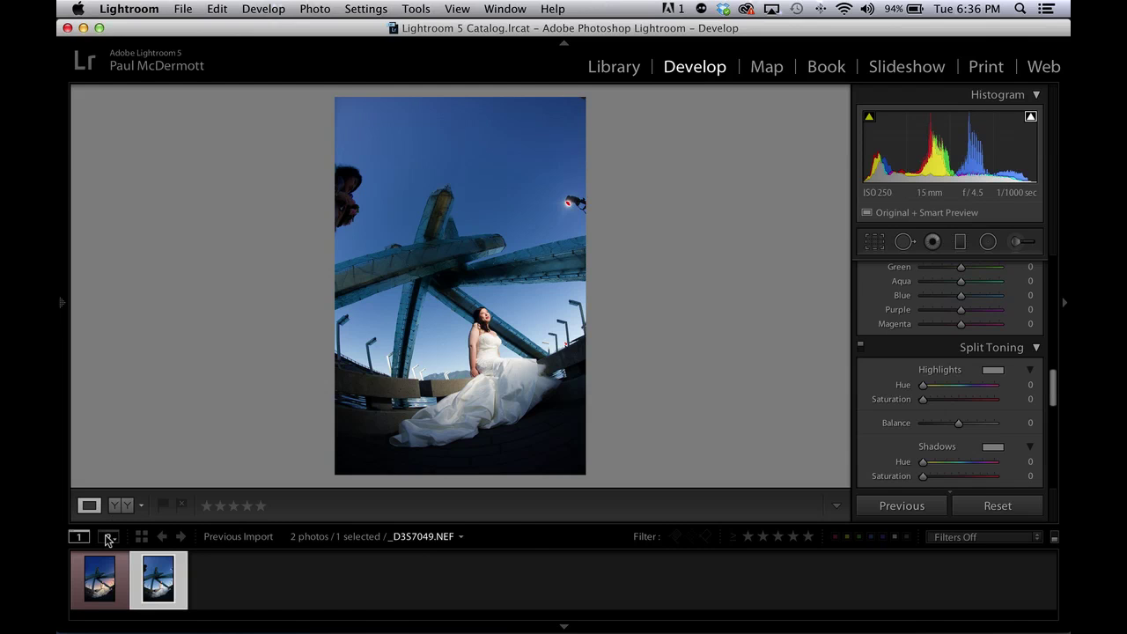
left_click(100, 579)
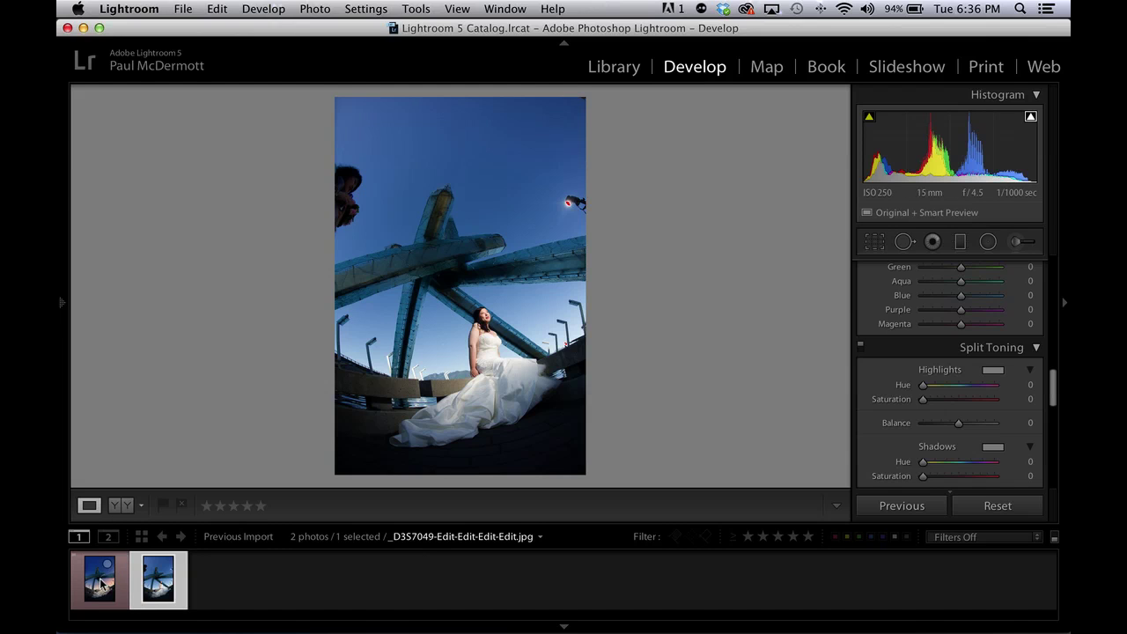
left_click(158, 588)
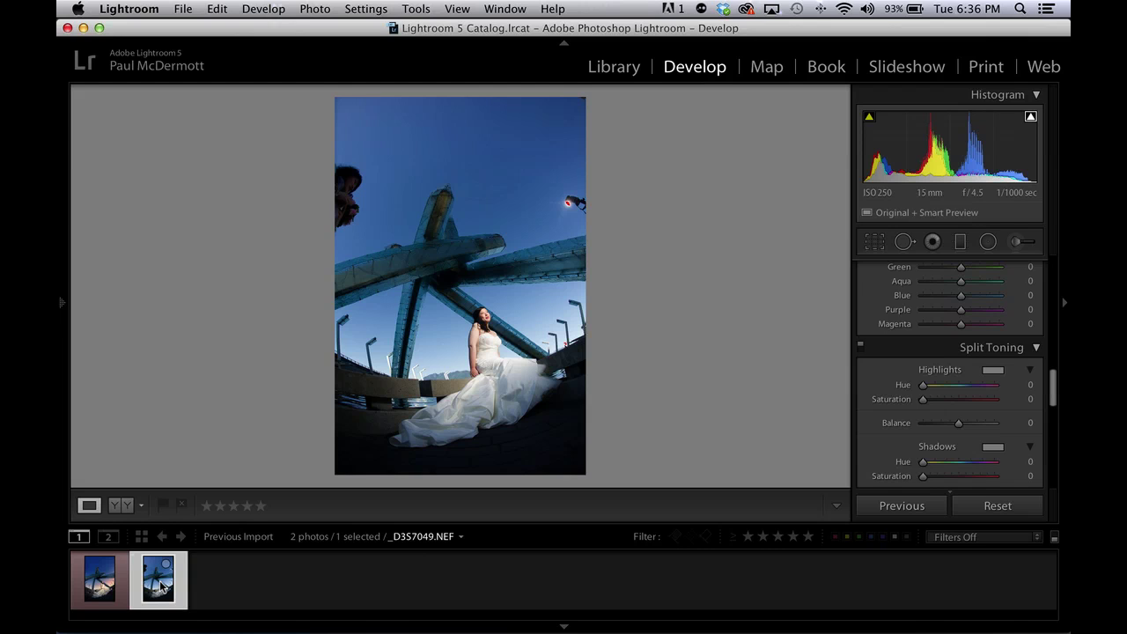
Open the original NEF photo in Photoshop for editing and duplicate the Background layer, leaving the copy active.
key("super+e")
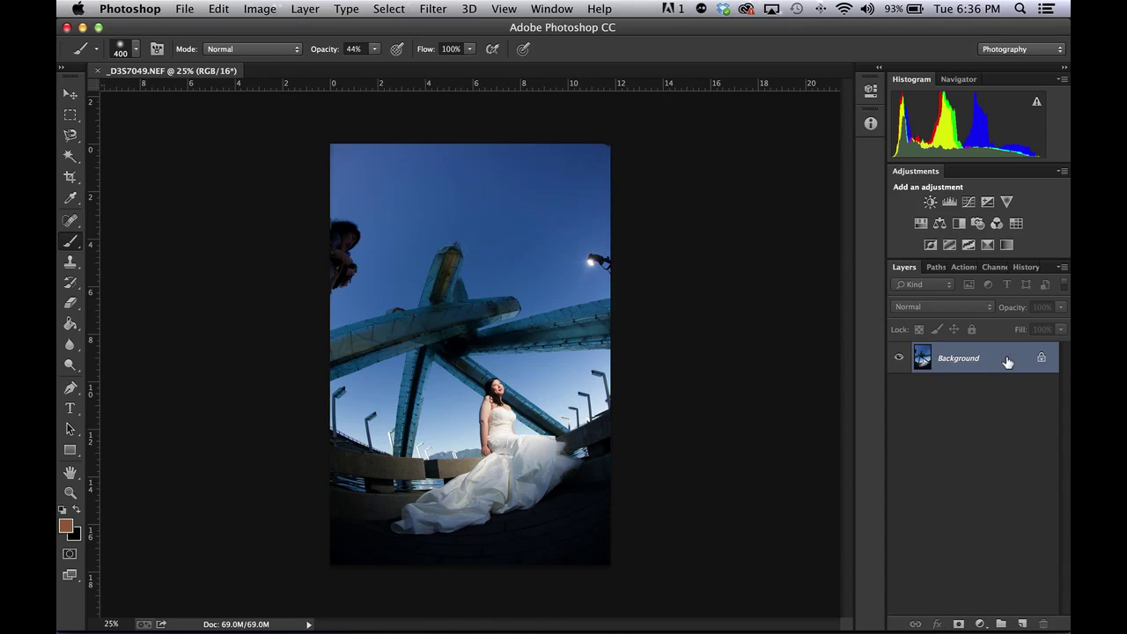
key("super+j")
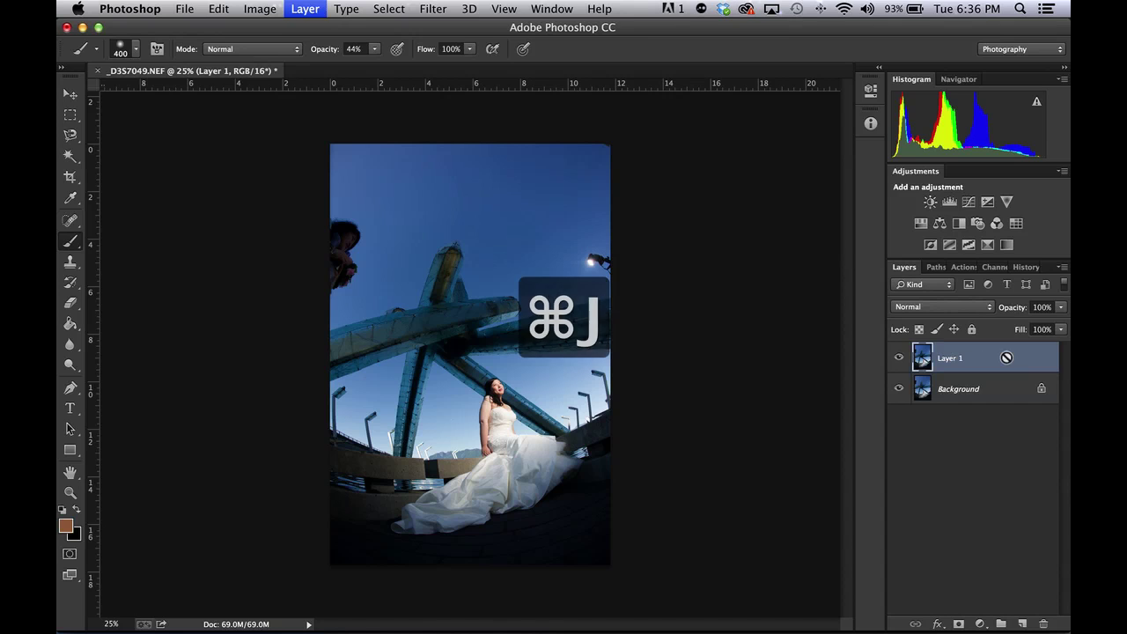
right_click(996, 385)
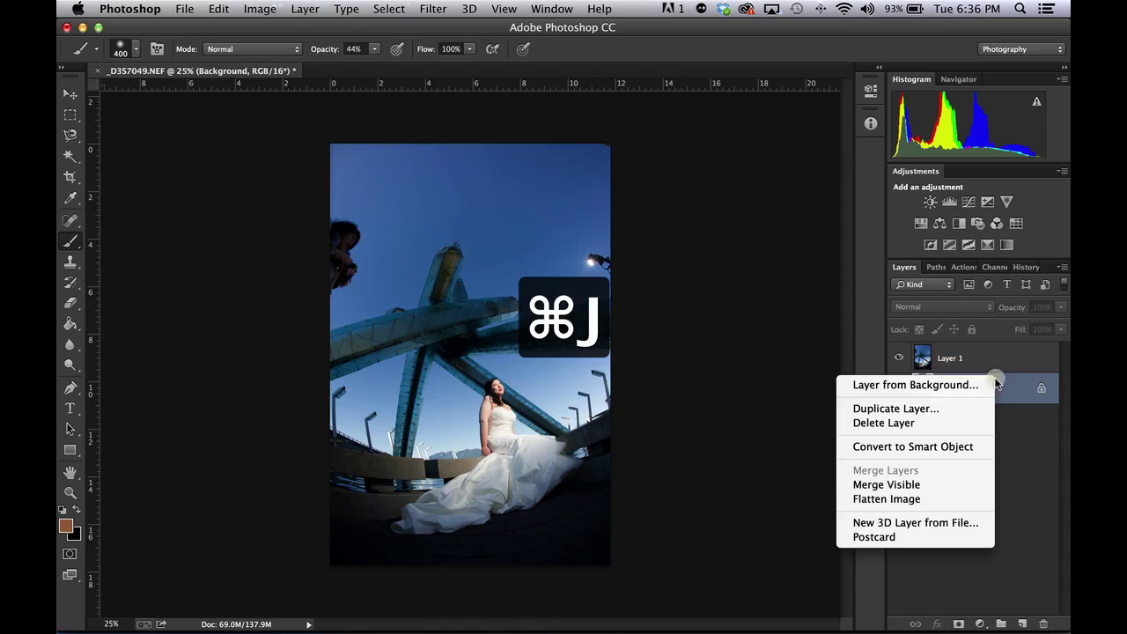
left_click(1003, 359)
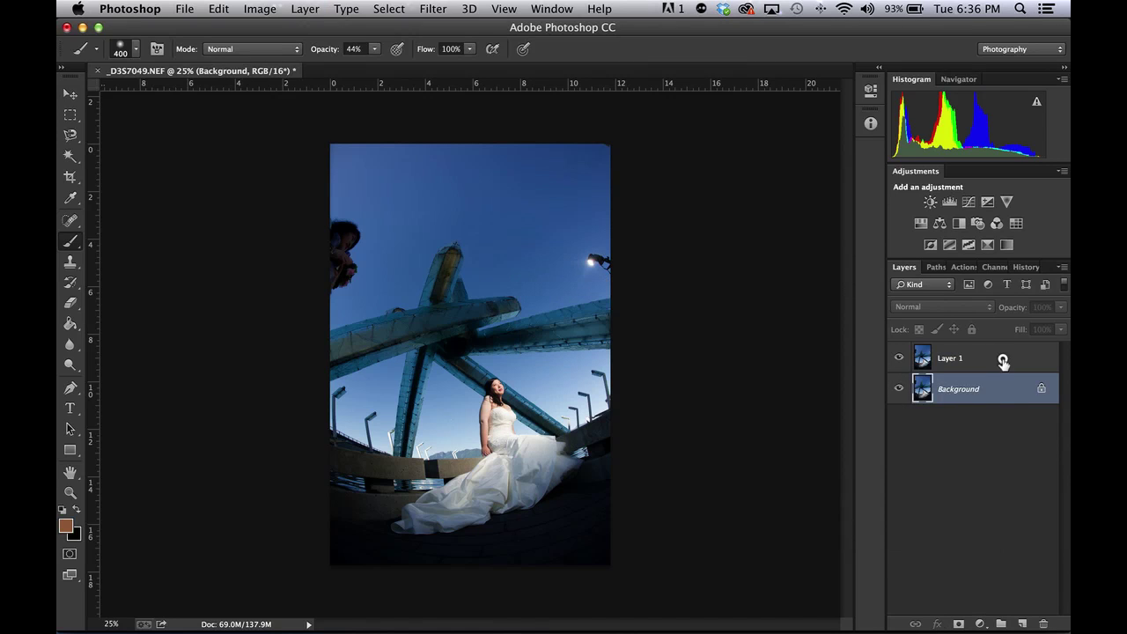
left_click(1005, 361)
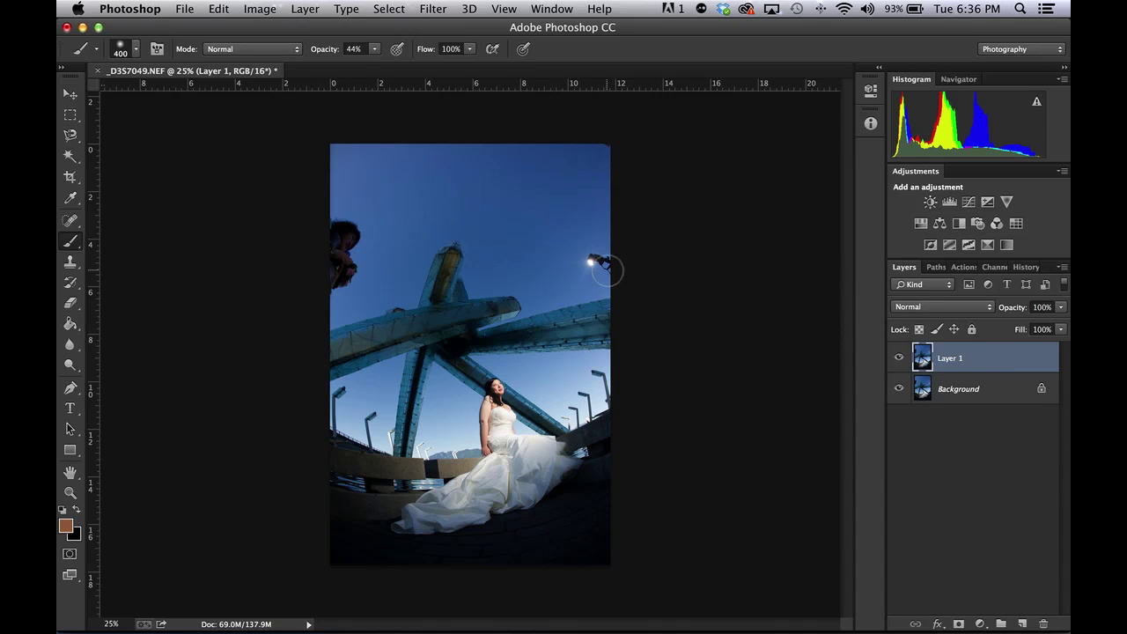
Try to remove the flash from the sky with a 250 px content-aware Spot Healing Brush, and undo the stroke.
key("super+equal")
key("super+equal")
key("super+equal")
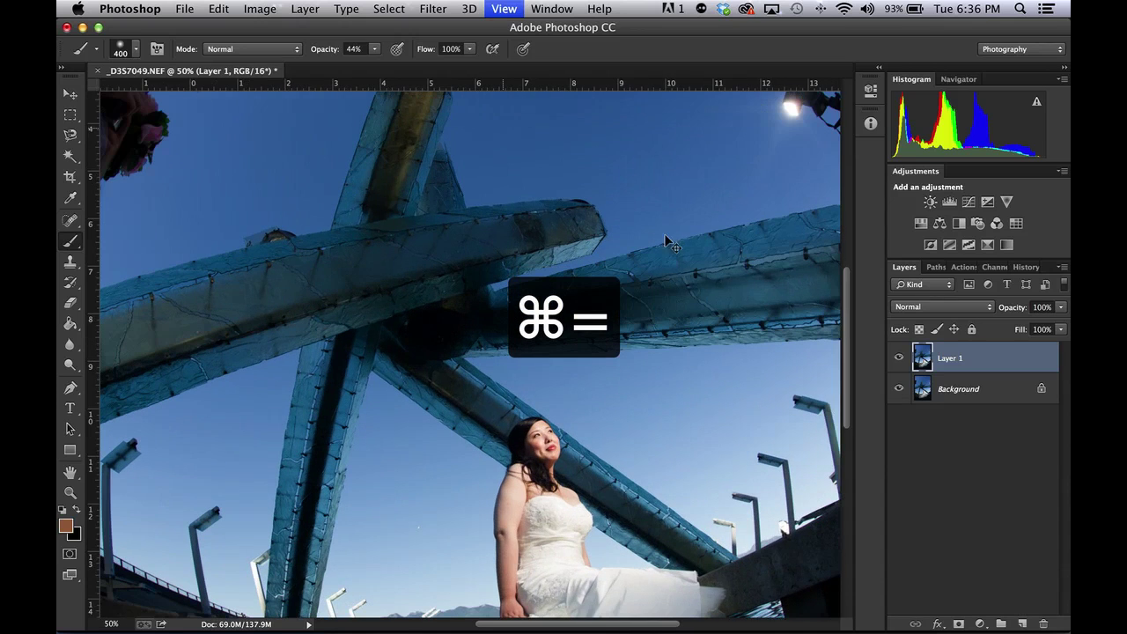
left_click_drag(714, 203, 454, 383)
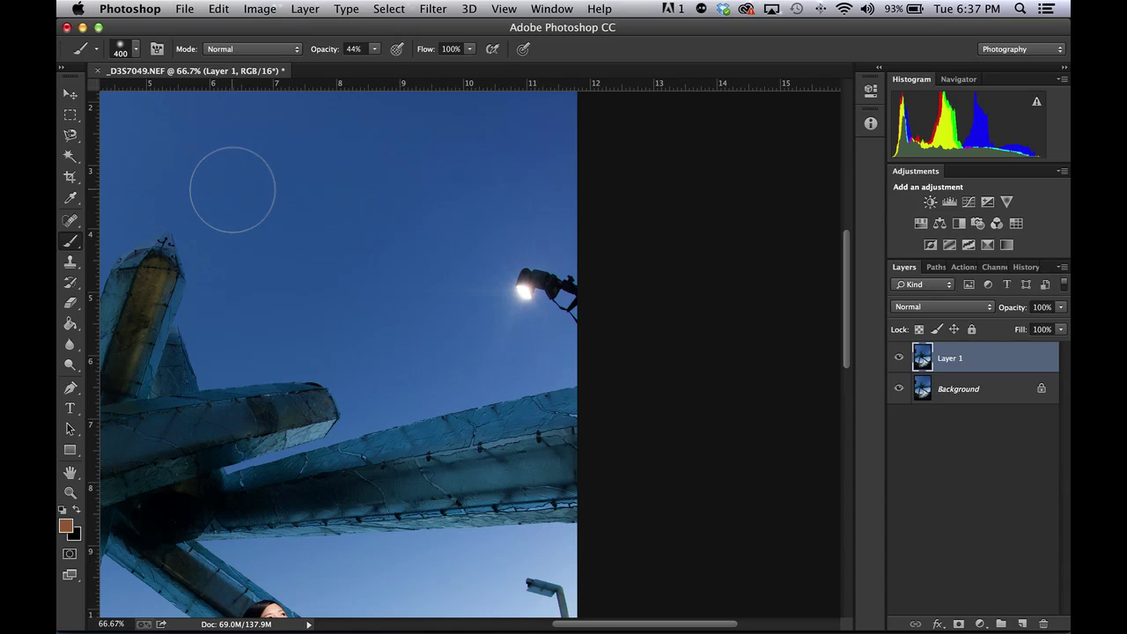
key("j")
left_click(71, 218)
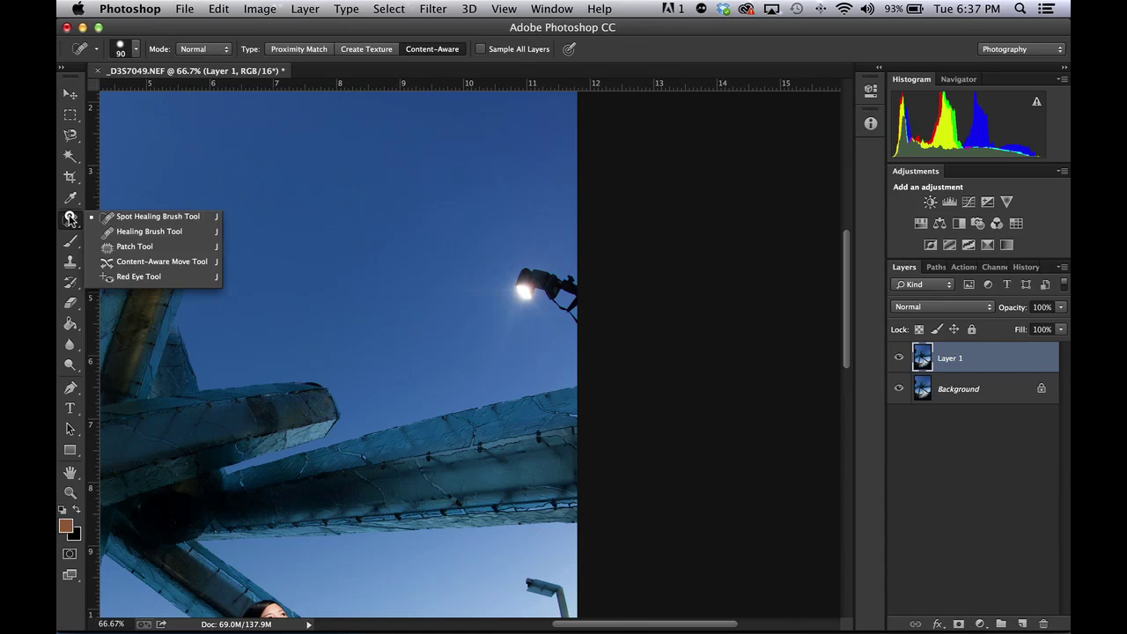
left_click(155, 218)
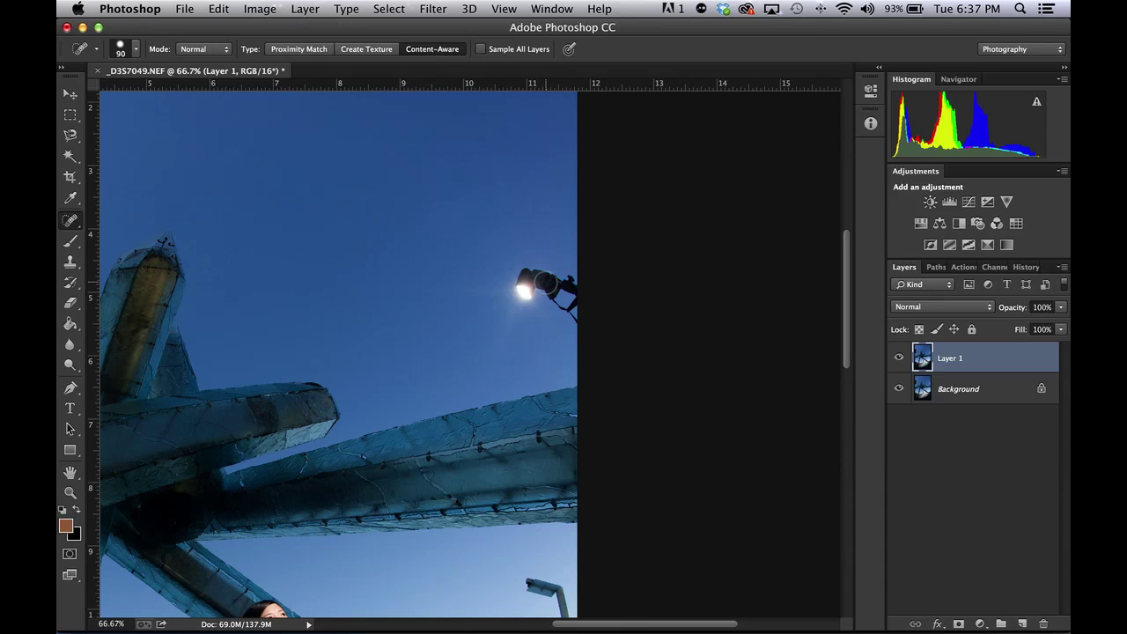
key("bracketright")
key("bracketright")
key("bracketright")
key("bracketright")
key("bracketright")
key("bracketright")
key("bracketright")
key("bracketright")
key("bracketright")
key("bracketleft")
key("bracketleft")
left_click(505, 335)
mouse_move(521, 301)
left_mouse_down()
mouse_move(525, 274)
mouse_move(584, 292)
left_mouse_up()
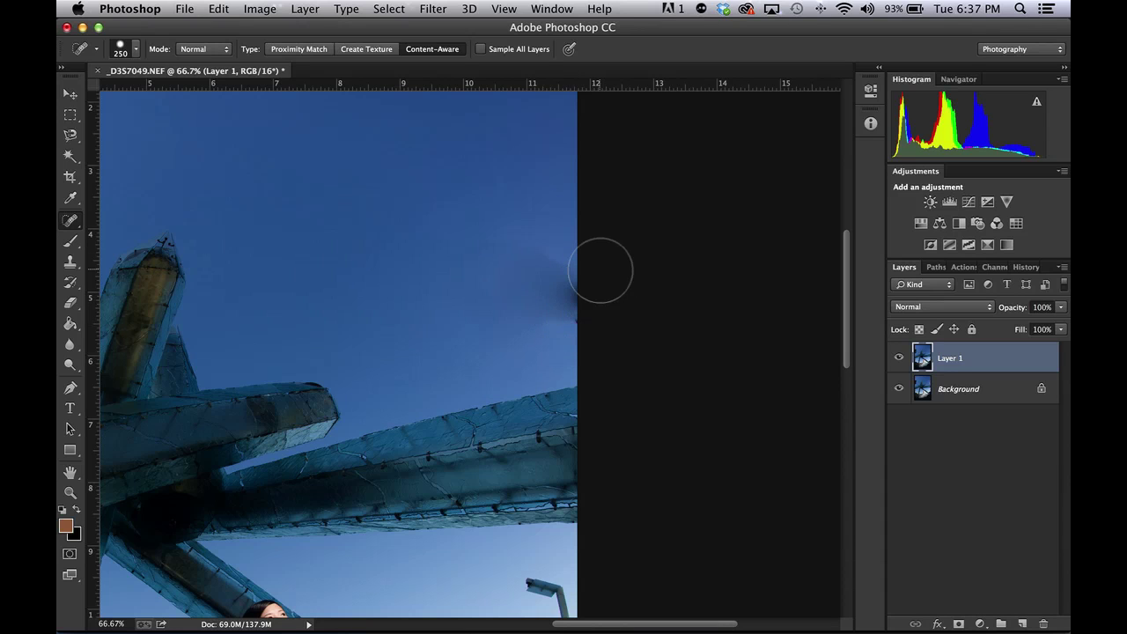
key("super+z")
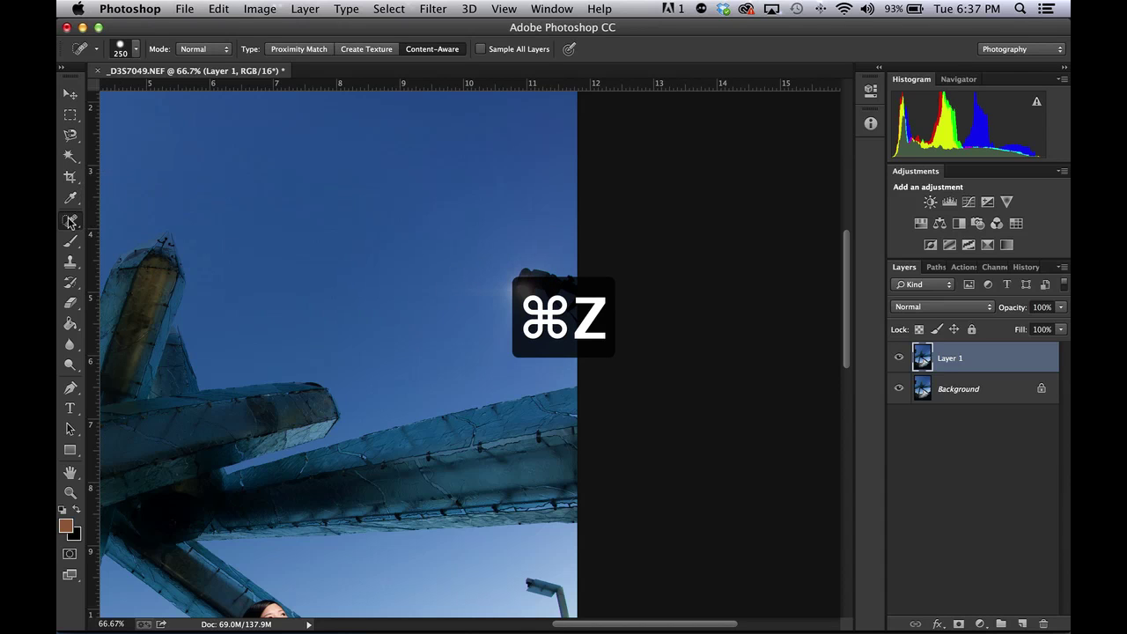
Try to replace the flash and its glow with clean sky using the Patch Tool, undo it and deselect.
mouse_move(69, 221)
left_mouse_down()
mouse_move(110, 217)
mouse_move(135, 249)
left_mouse_up()
mouse_move(502, 256)
left_mouse_down()
mouse_move(426, 279)
mouse_move(428, 295)
mouse_move(478, 301)
mouse_move(475, 349)
mouse_move(506, 354)
mouse_move(521, 334)
mouse_move(576, 344)
mouse_move(594, 329)
mouse_move(596, 262)
mouse_move(519, 242)
mouse_move(485, 276)
mouse_move(461, 239)
mouse_move(432, 223)
mouse_move(502, 173)
left_mouse_up()
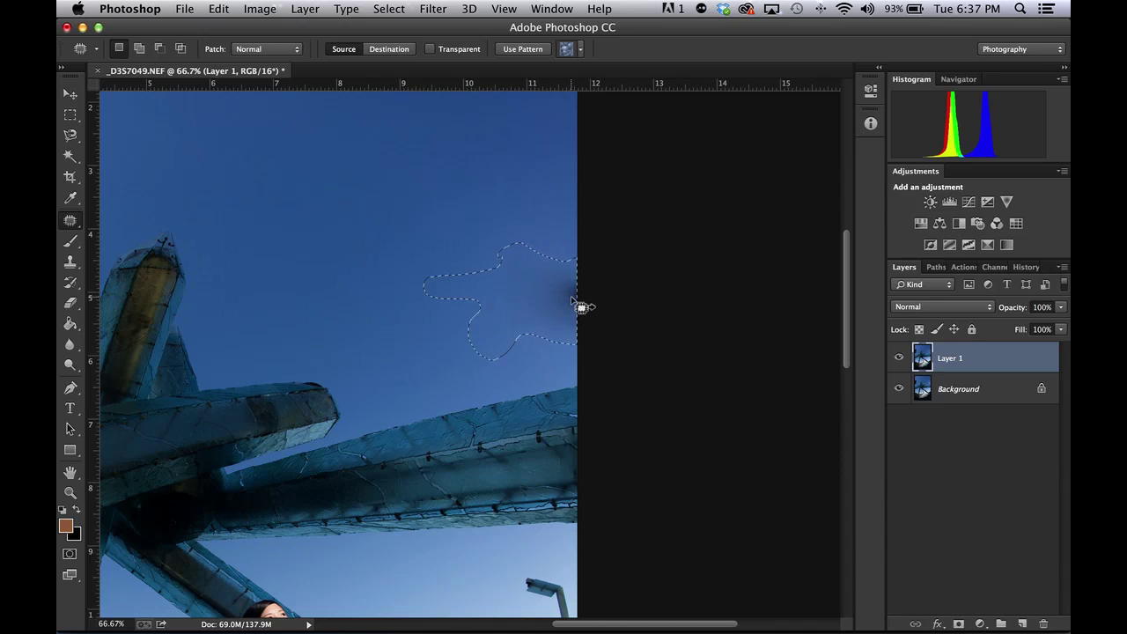
key("super+z")
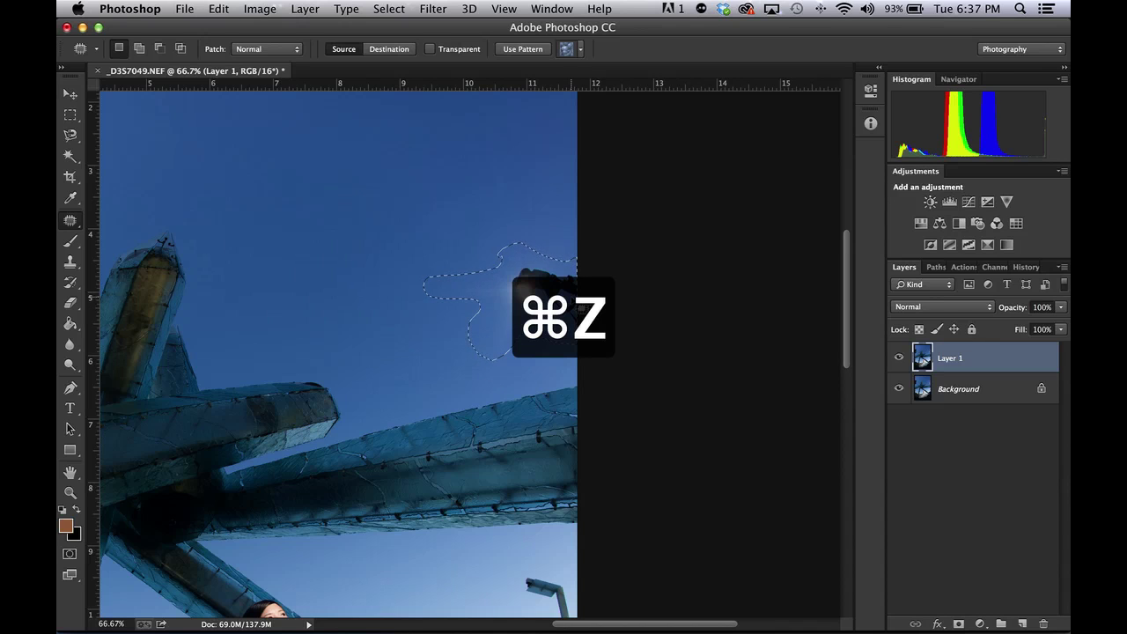
key("super+d")
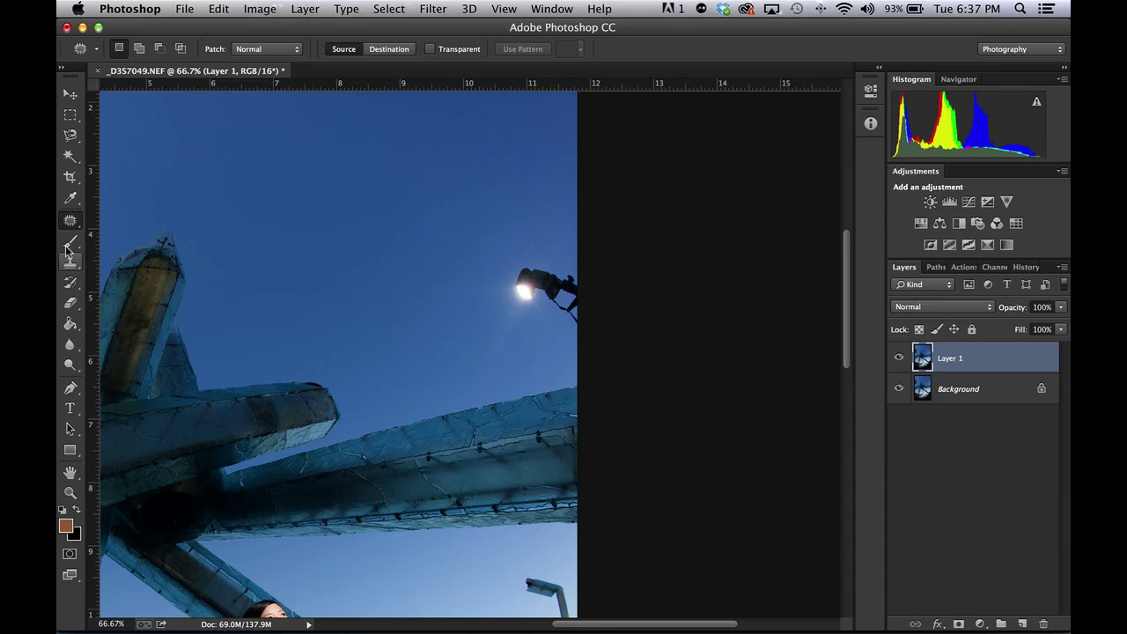
Try to clone sky over the flash with a 400 px Clone Stamp at 0% hardness, and revert to the Deselect history state.
left_click_drag(70, 262, 173, 257)
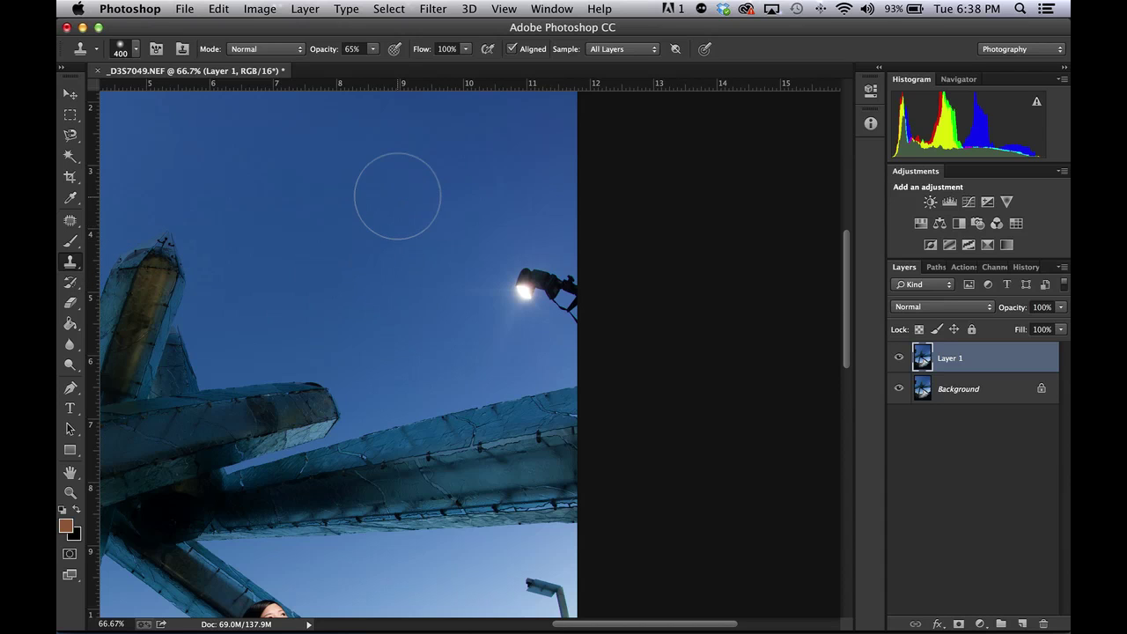
right_click(399, 194)
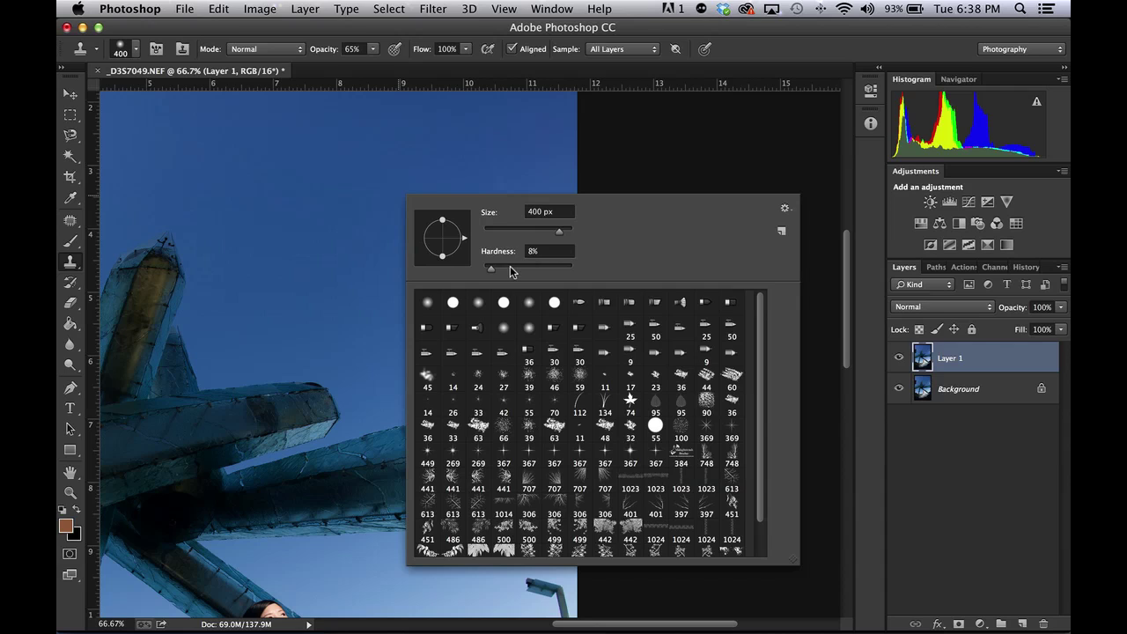
left_click_drag(495, 273, 483, 271)
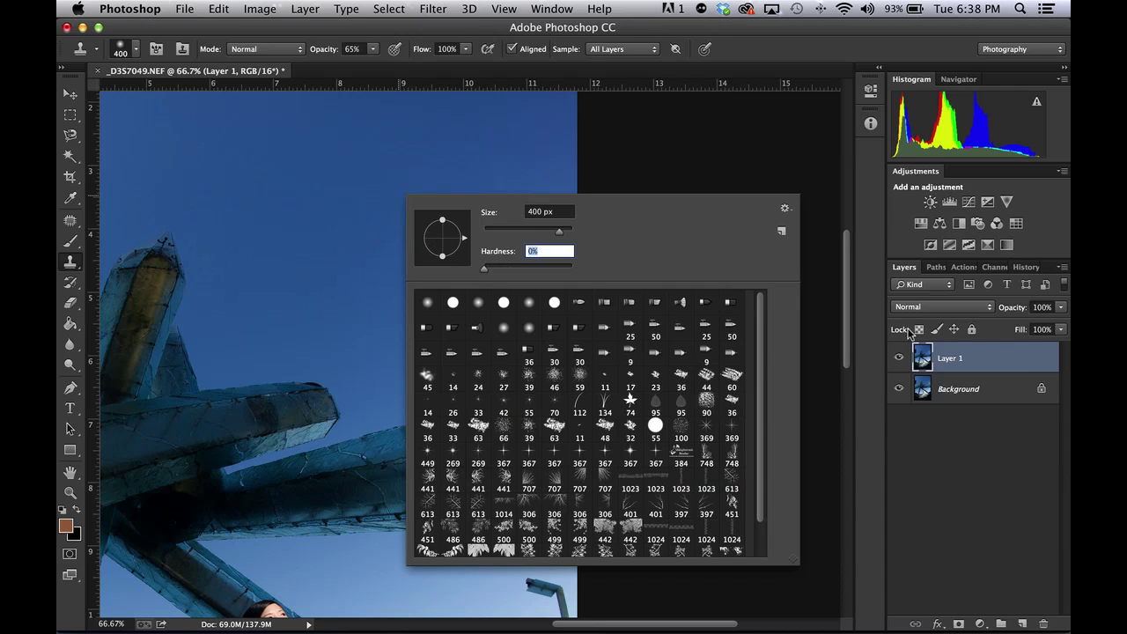
left_click(1028, 365)
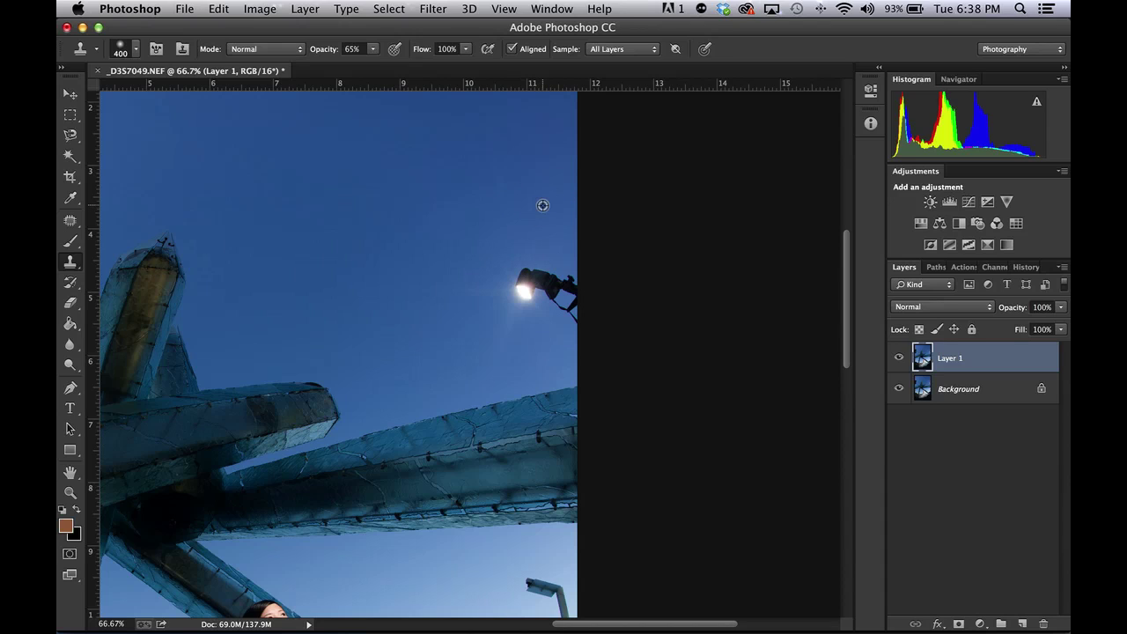
left_click(543, 205, "alt")
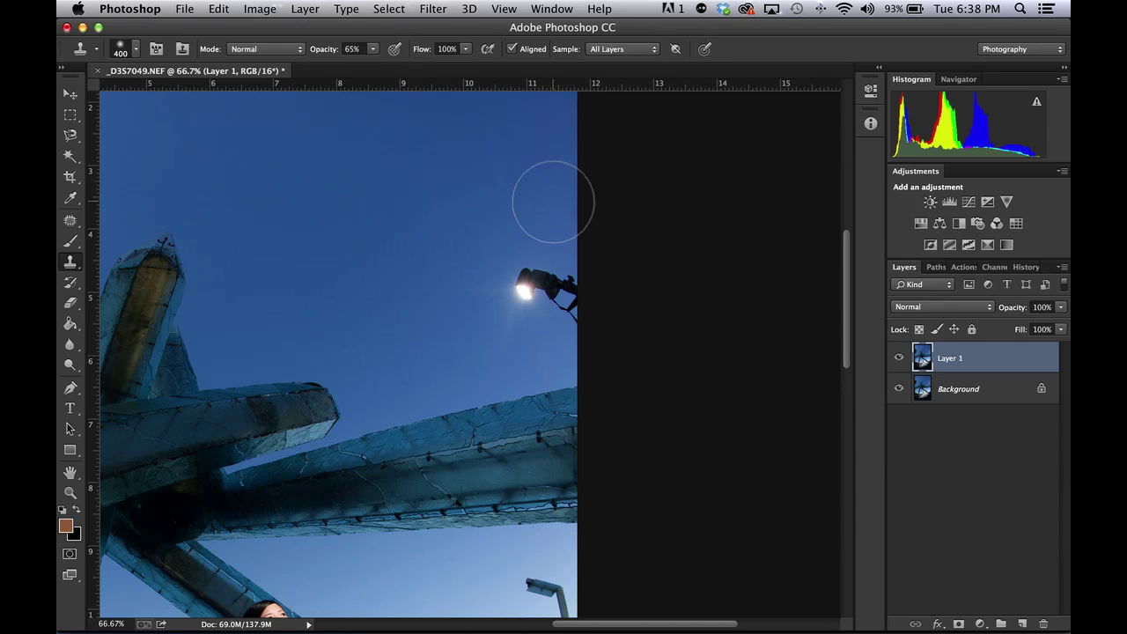
mouse_move(547, 218)
left_mouse_down()
mouse_move(534, 277)
mouse_move(561, 291)
mouse_move(548, 290)
mouse_move(554, 300)
mouse_move(512, 278)
mouse_move(500, 299)
mouse_move(564, 297)
left_mouse_up()
key("super+z")
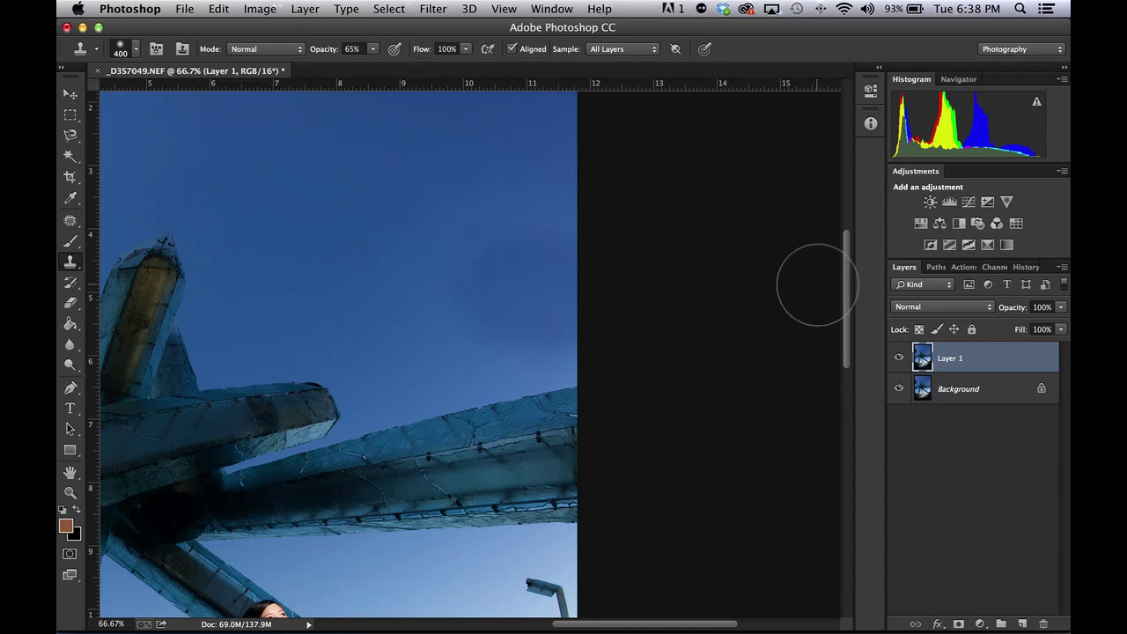
left_click(1024, 267)
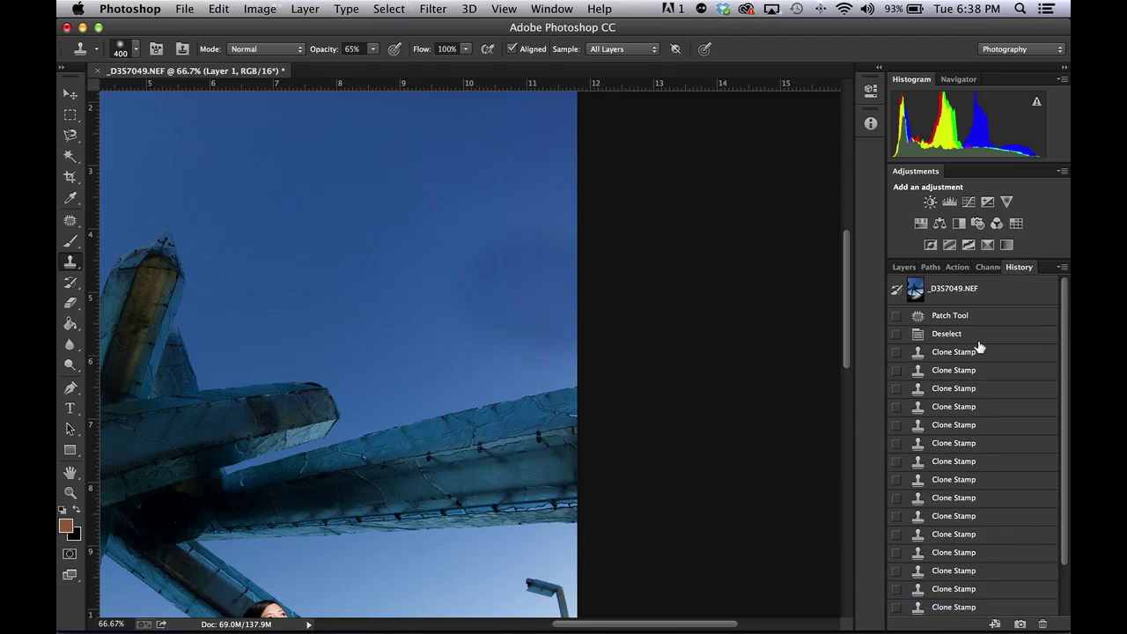
left_click(983, 336)
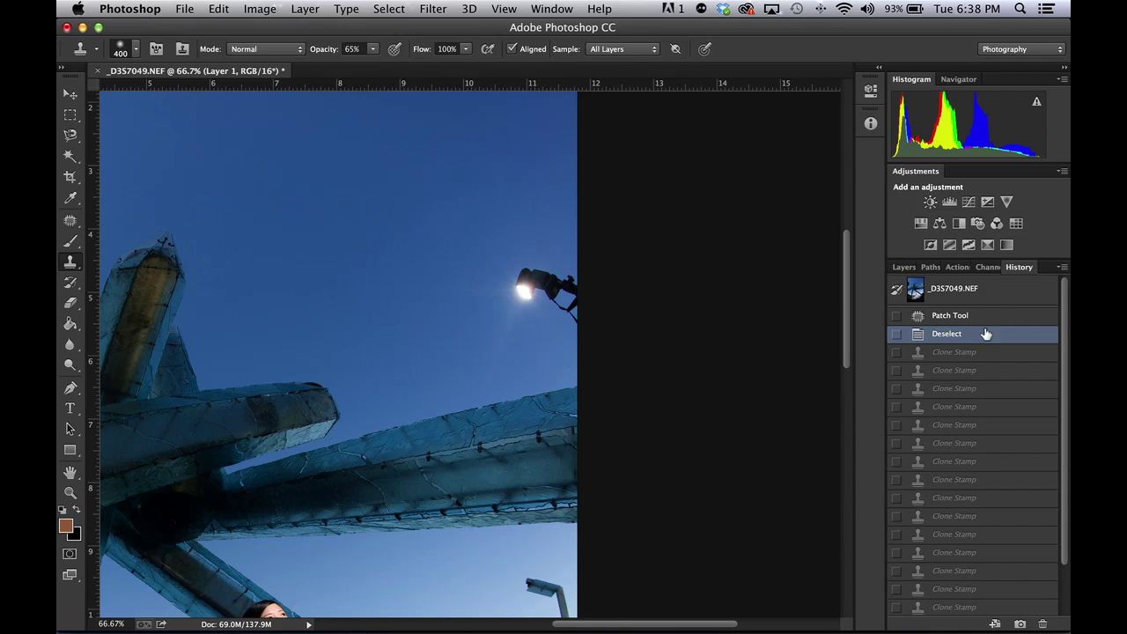
Patch the flash and its glow at the photo's right edge with clean sky beside it using the Patch Tool, and deselect.
left_click(72, 223)
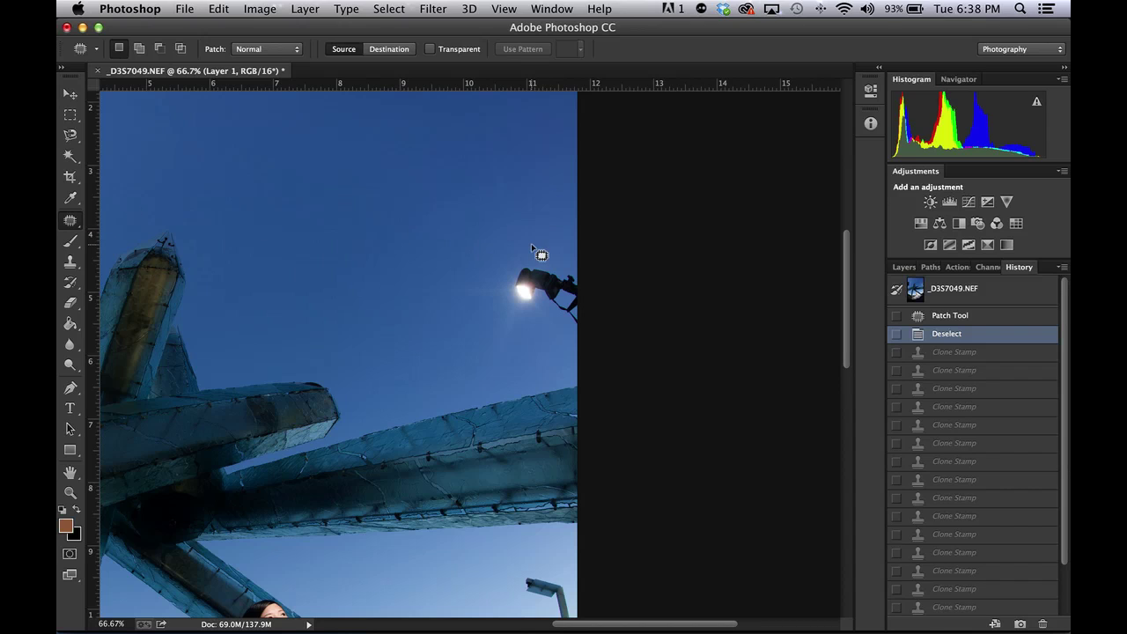
mouse_move(523, 244)
left_mouse_down()
mouse_move(493, 271)
mouse_move(433, 281)
mouse_move(434, 297)
mouse_move(497, 304)
mouse_move(476, 334)
mouse_move(496, 358)
mouse_move(525, 341)
mouse_move(529, 321)
mouse_move(561, 335)
mouse_move(589, 306)
mouse_move(588, 269)
mouse_move(516, 247)
left_mouse_up()
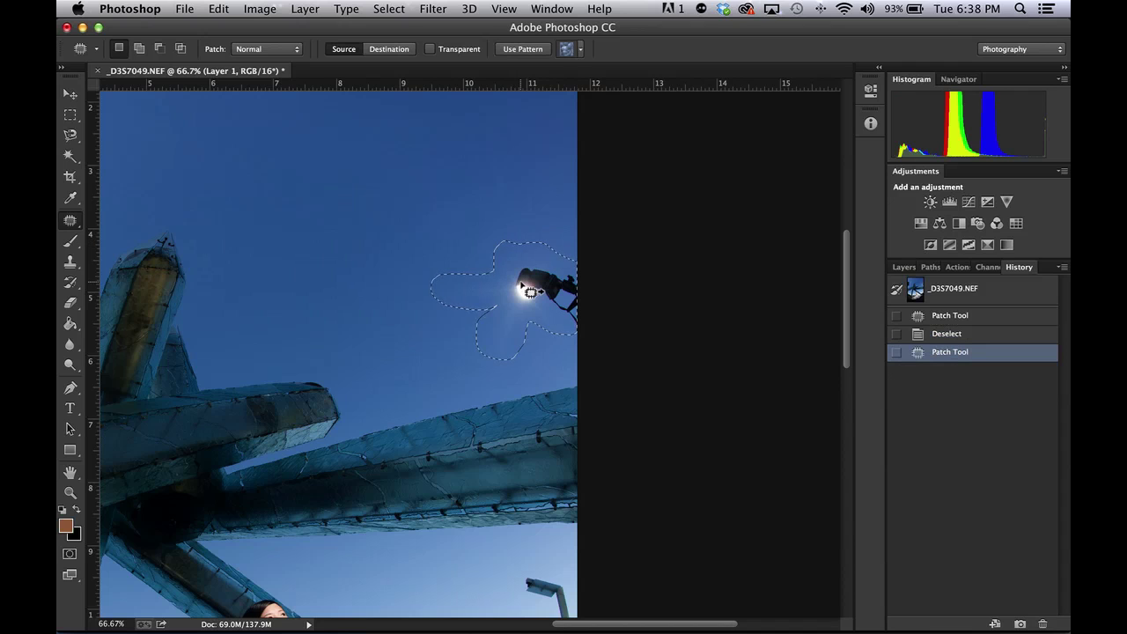
left_click_drag(529, 305, 356, 304)
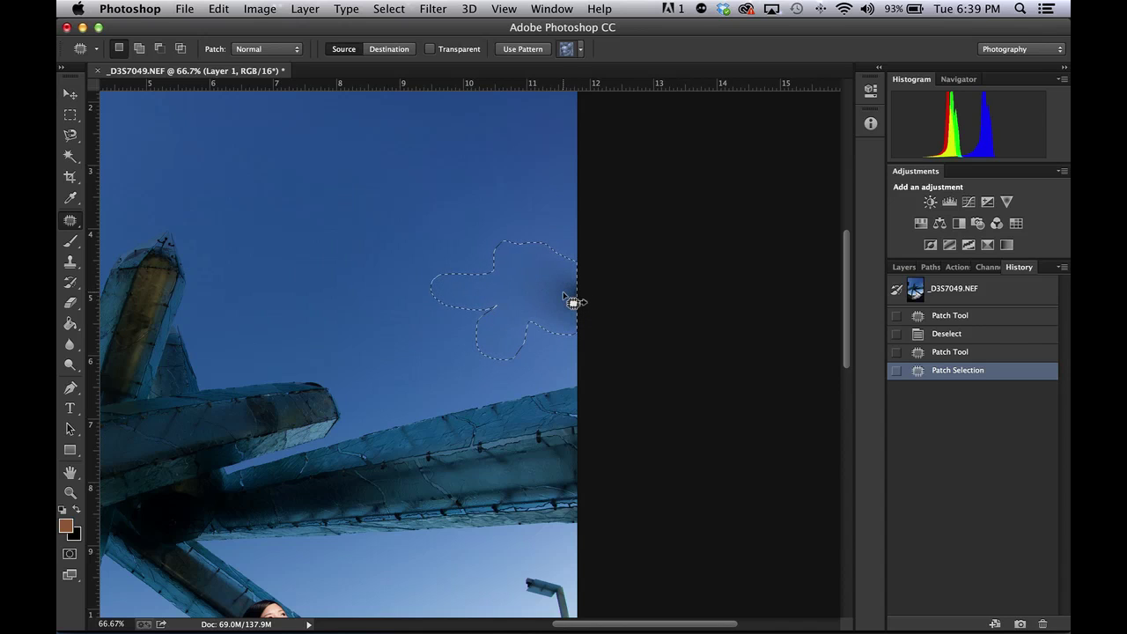
key("super+d")
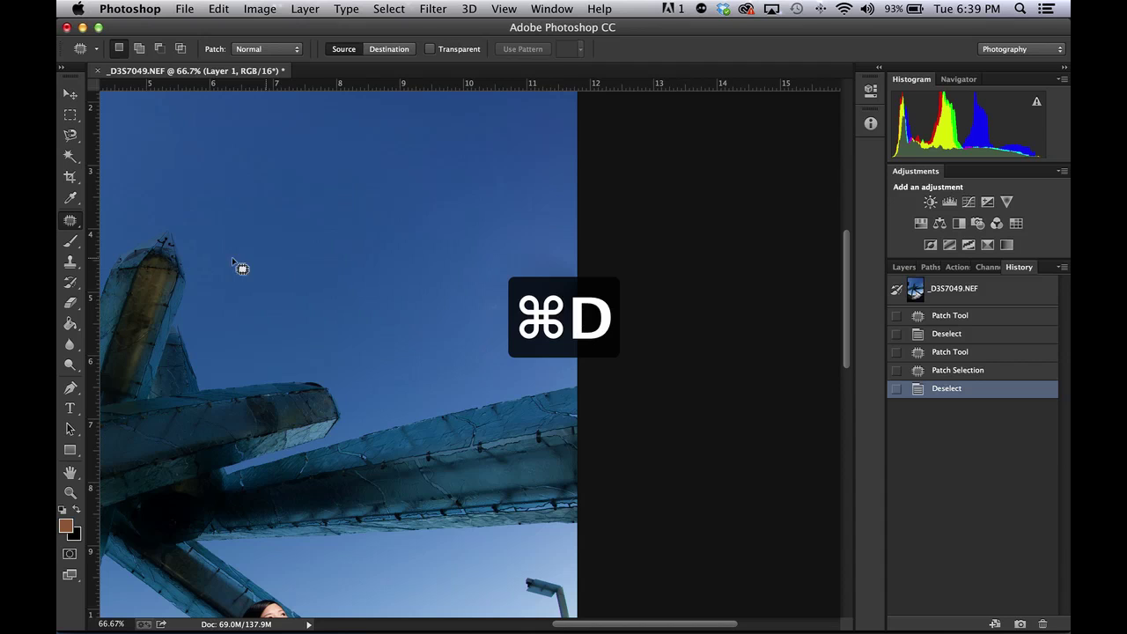
Clone sky from just above over the dark smudge where the flash was, using a 400 px Clone Stamp at 65% opacity.
left_click_drag(71, 262, 156, 260)
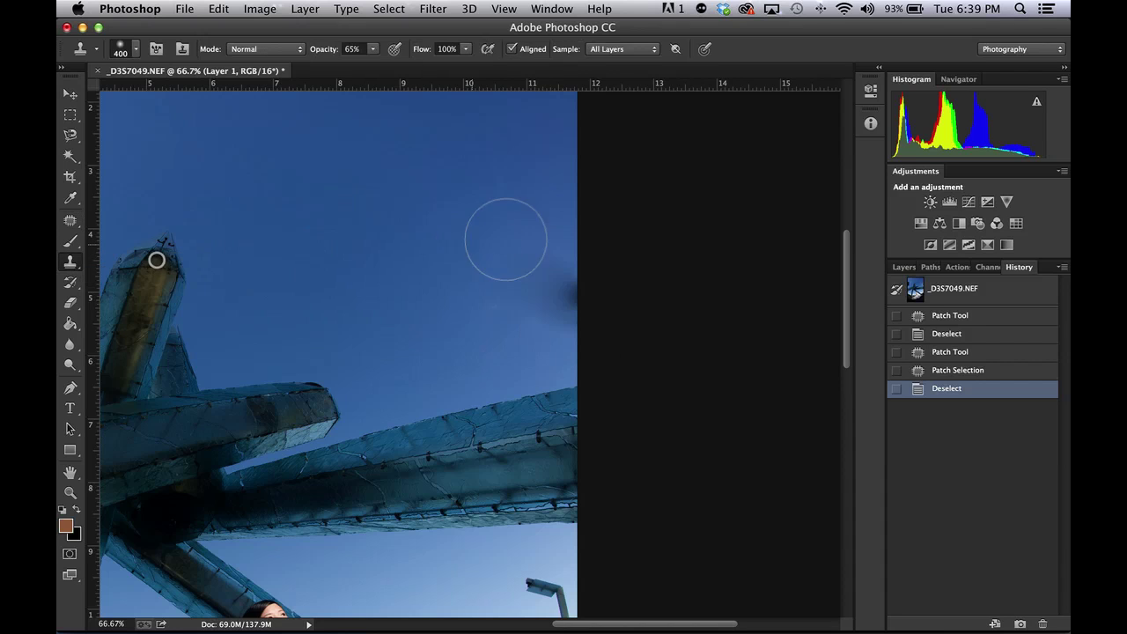
left_click(559, 207, "alt")
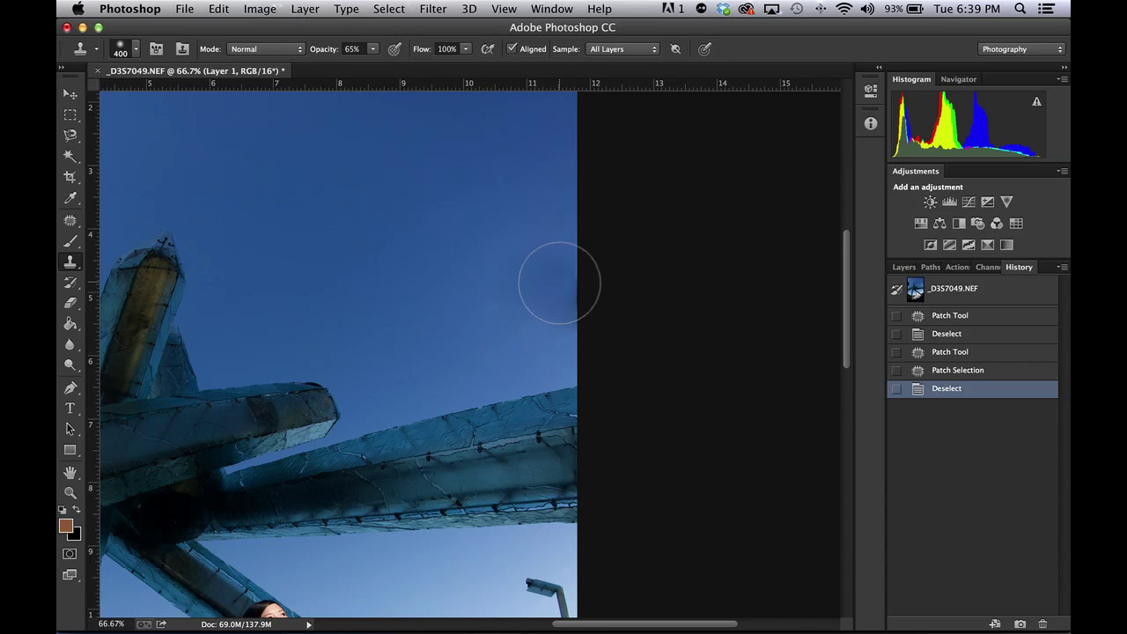
left_click(564, 185, "alt")
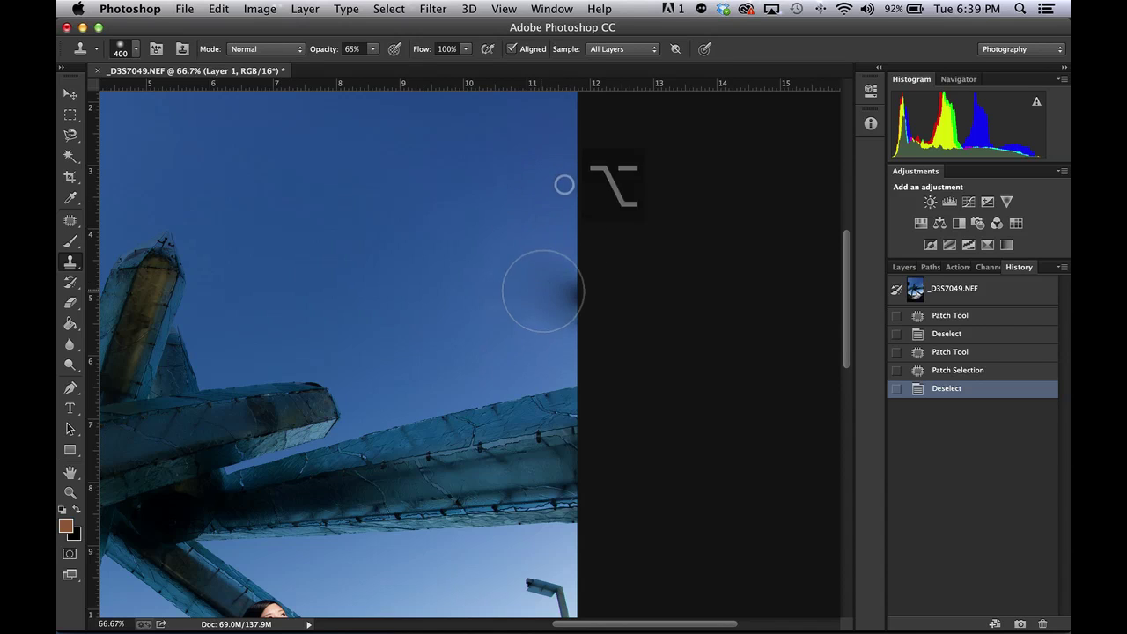
left_click(566, 290)
left_click(559, 290)
left_click(554, 264)
left_click(539, 308)
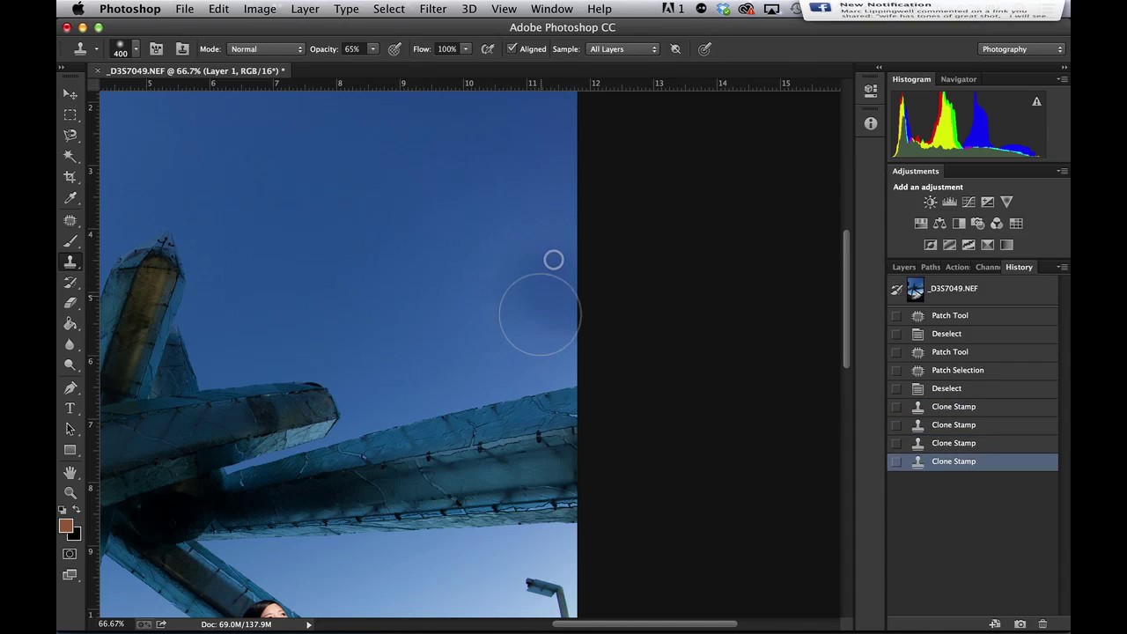
left_click(574, 214)
left_click(516, 244)
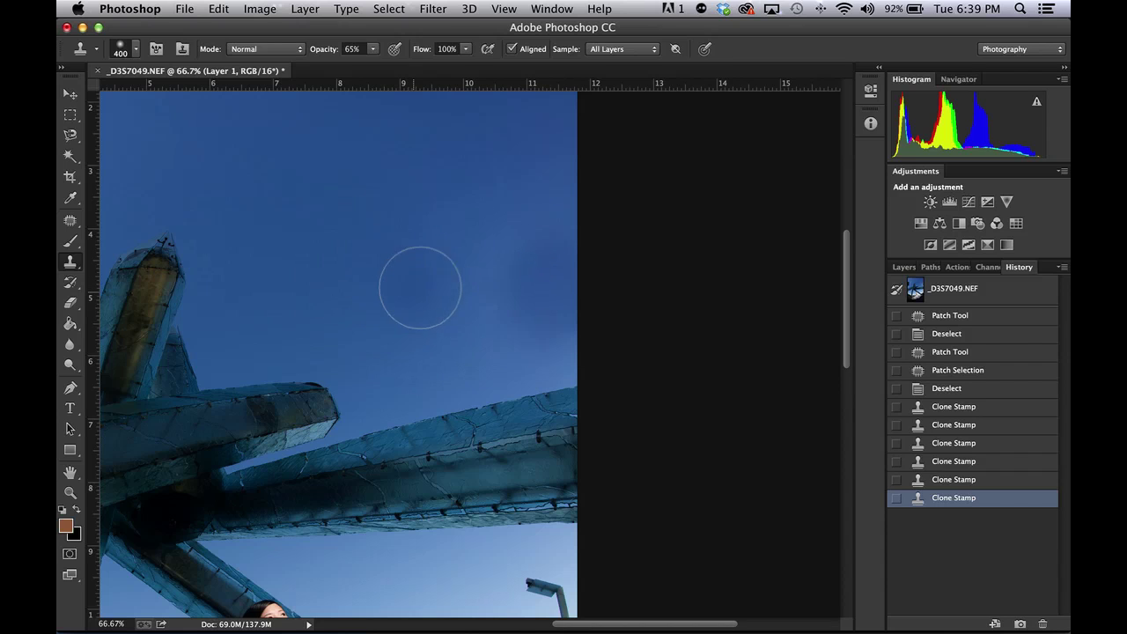
Resample cleaner sky well to the left of the retouched flash area and clone it over the remaining uneven tones.
left_click(413, 282, "alt")
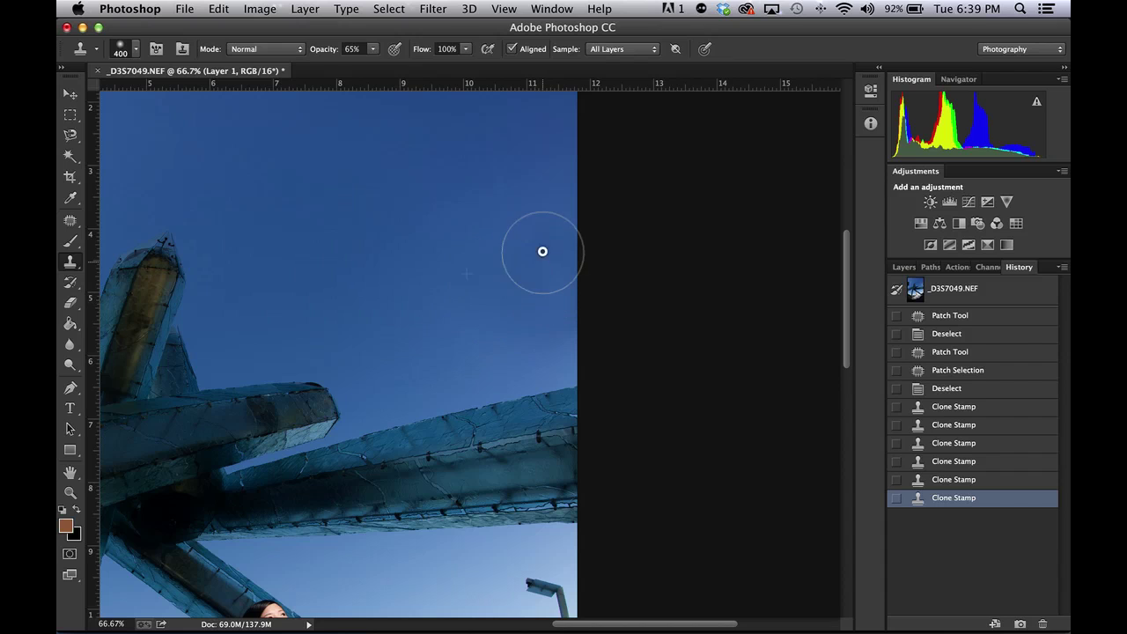
mouse_move(549, 259)
left_mouse_down()
mouse_move(536, 299)
mouse_move(505, 306)
mouse_move(467, 294)
left_mouse_up()
left_click(148, 329)
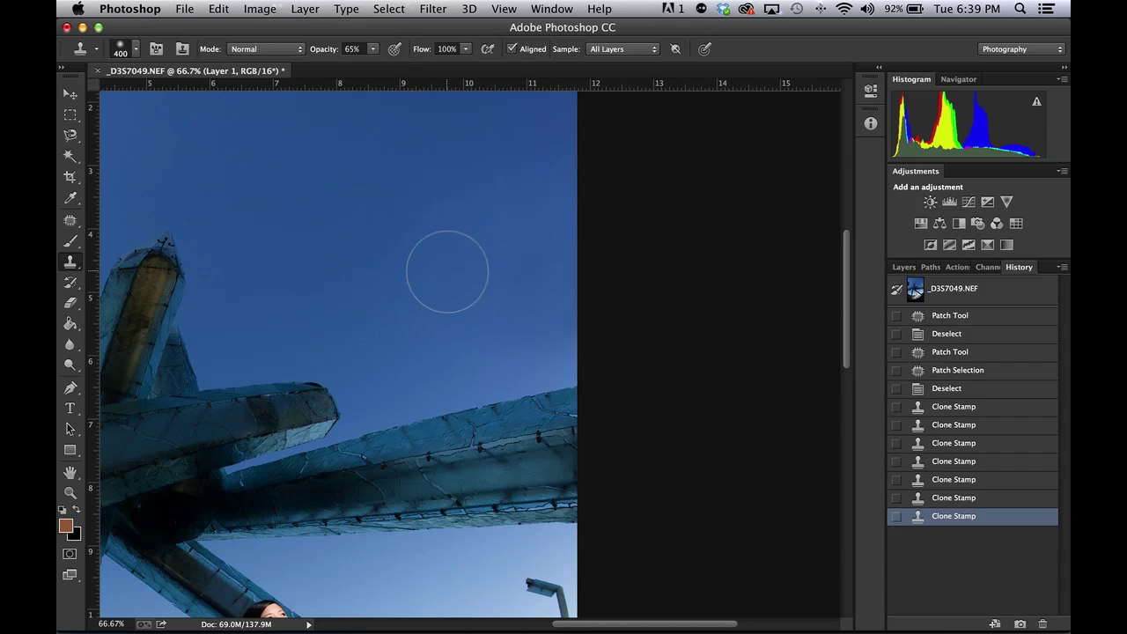
Fit the whole photo in view and compare the original history state with the latest Clone Stamp state.
key("super+0")
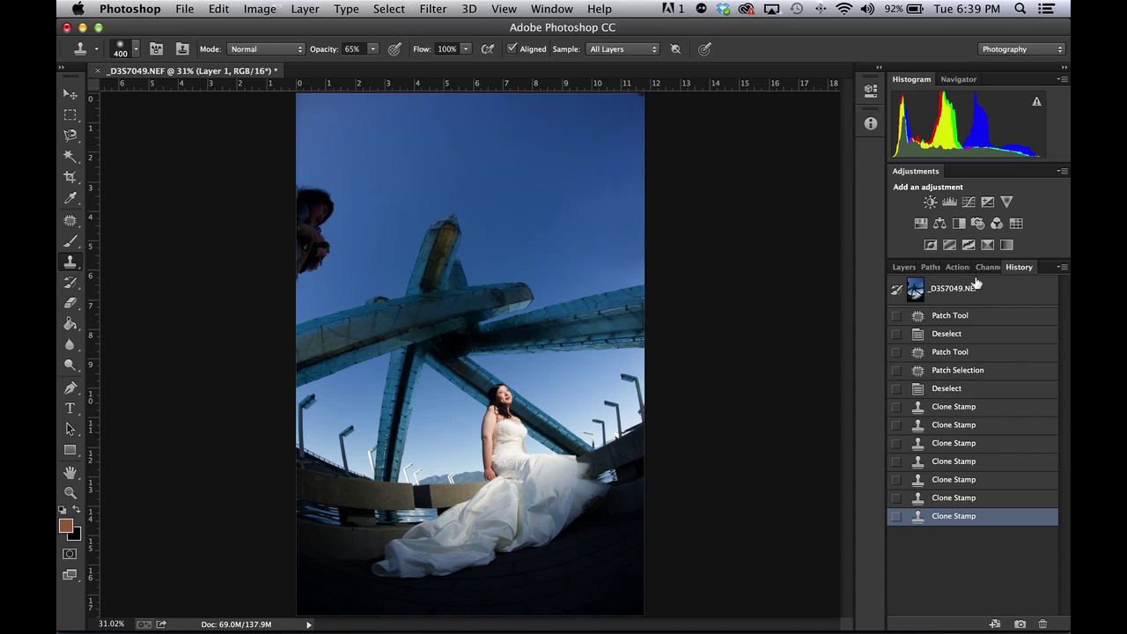
left_click(971, 291)
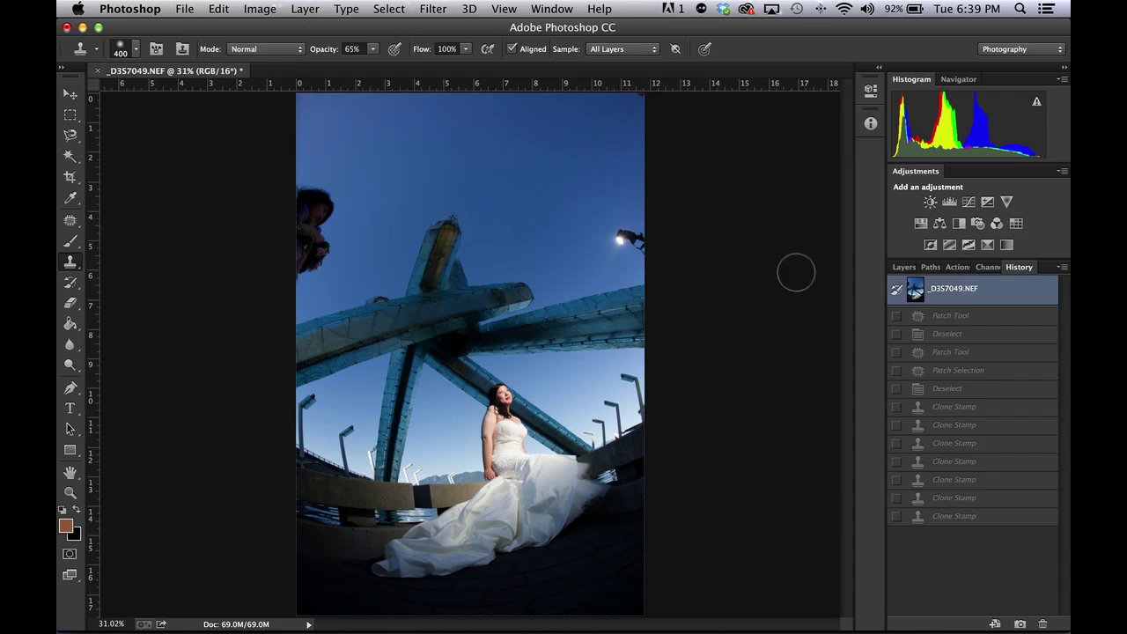
left_click(1007, 518)
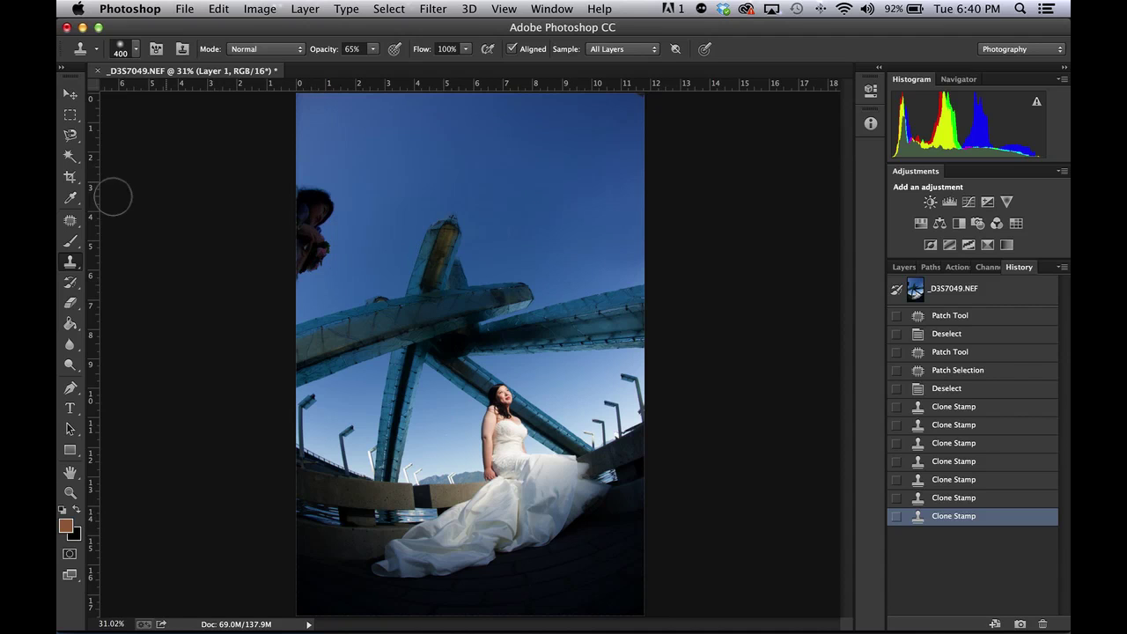
Outline the assistant holding the bouquet at the photo's left edge with the Patch Tool.
left_click_drag(71, 219, 137, 220)
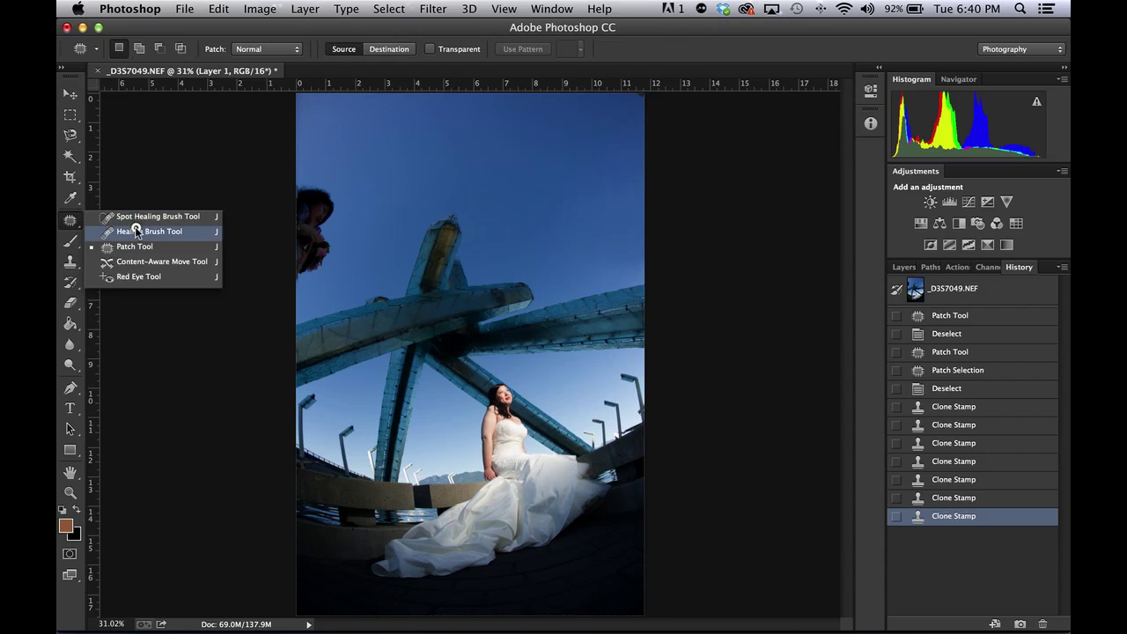
left_click(133, 249)
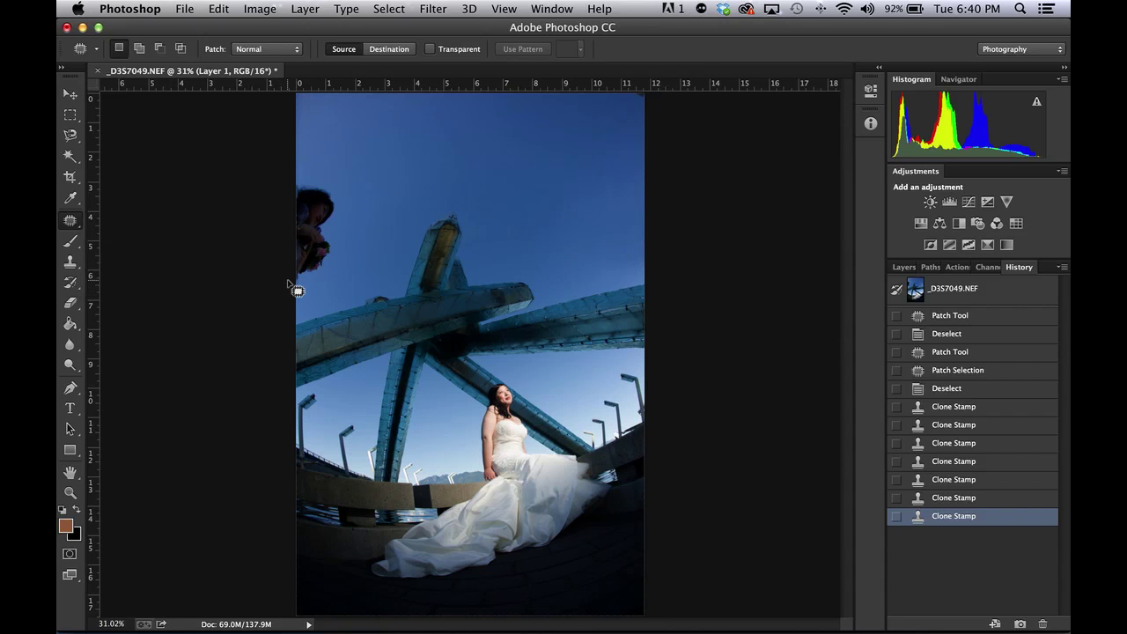
key("super+equal")
key("super+equal")
key("super+equal")
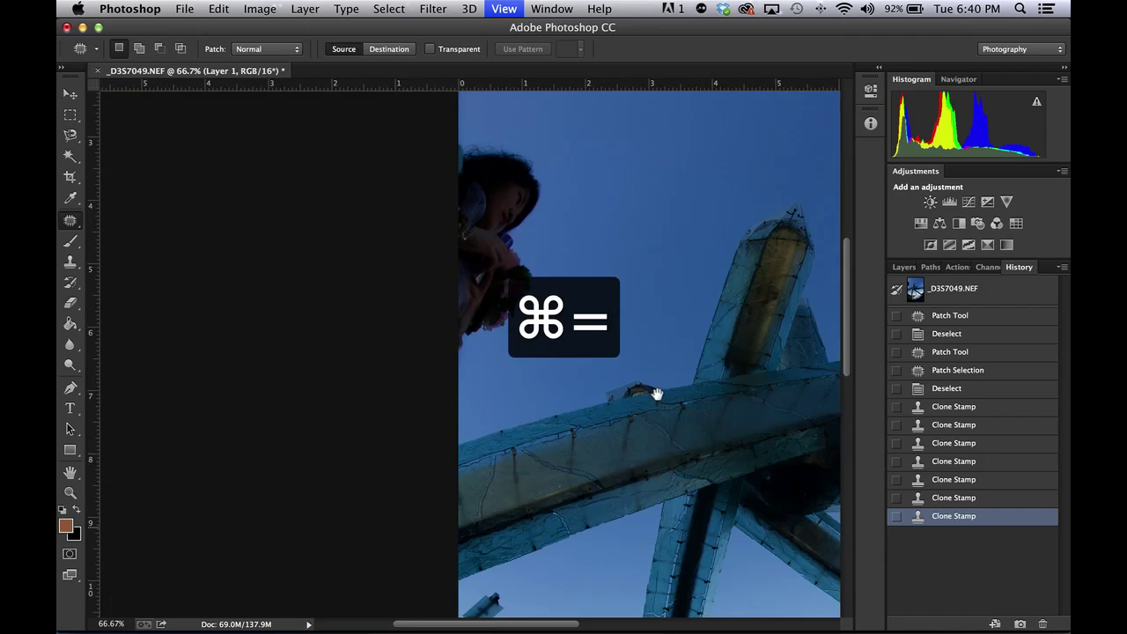
scroll(656, 394, "up", 1)
scroll(656, 394, "left", 2)
mouse_move(504, 381)
left_mouse_down()
mouse_move(546, 367)
mouse_move(584, 323)
mouse_move(601, 205)
mouse_move(574, 164)
mouse_move(509, 163)
mouse_move(471, 187)
mouse_move(480, 425)
left_mouse_up()
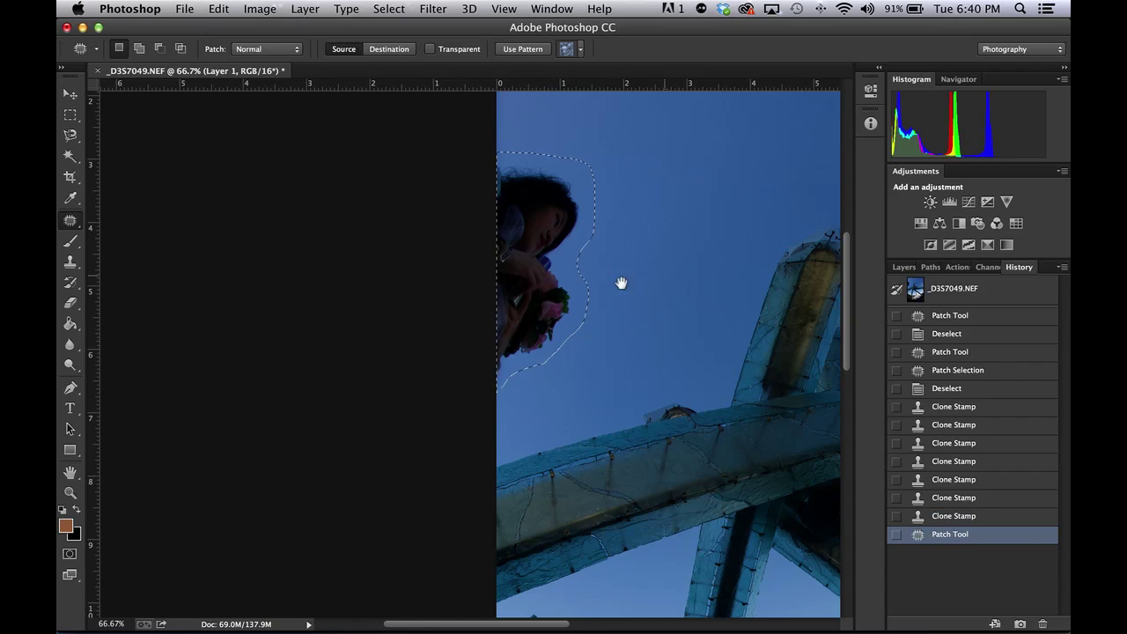
Patch the outlined assistant with the clean sky beside the selection.
left_click_drag(664, 276, 448, 279)
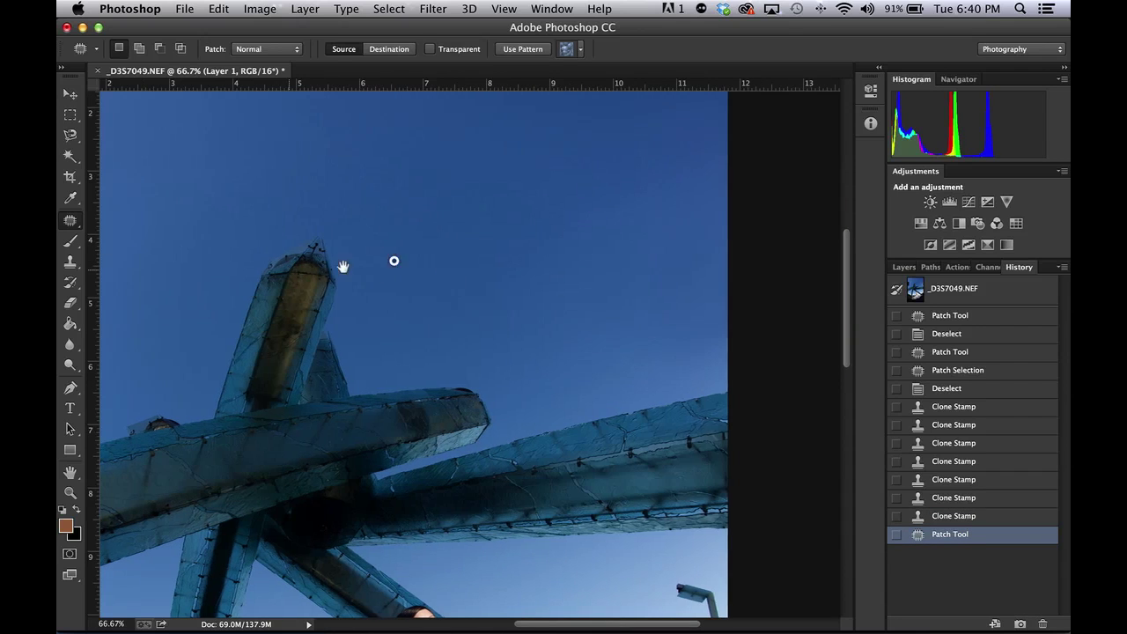
left_click_drag(307, 269, 685, 236)
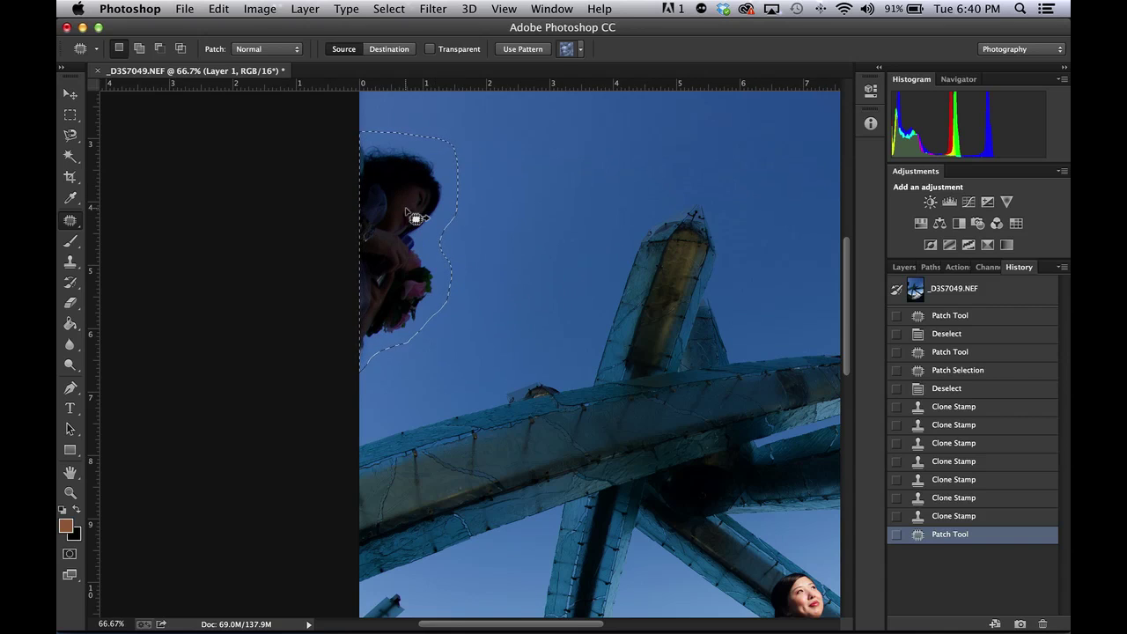
left_click_drag(395, 214, 512, 219)
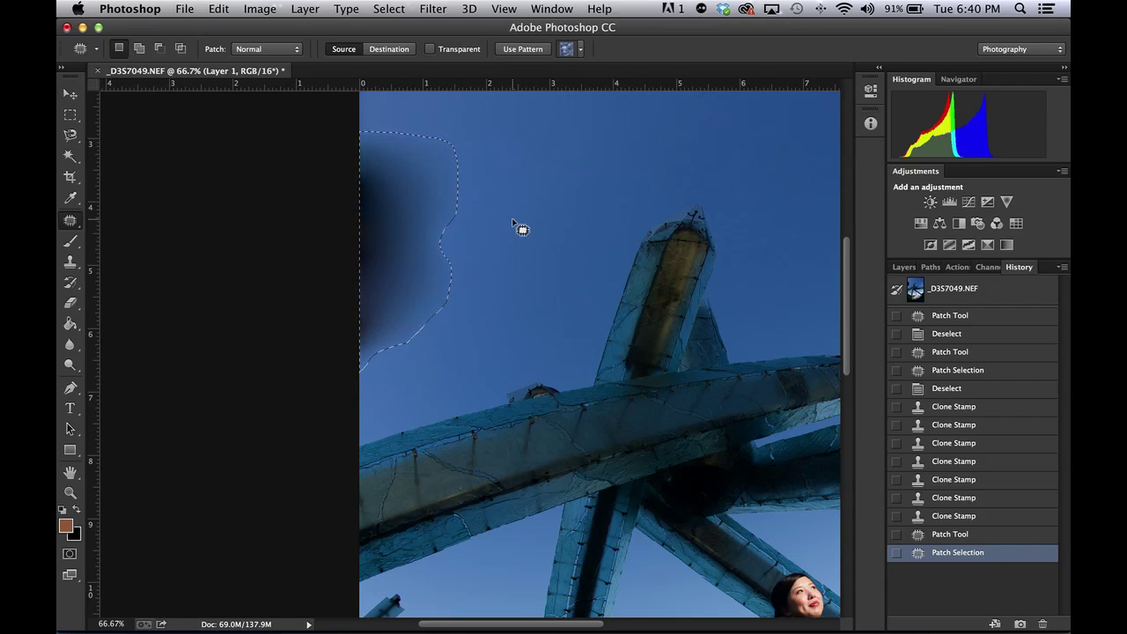
Clone sky from above over the dark smear inside the patched selection, using the 400 px Clone Stamp at 65% opacity.
left_click_drag(509, 207, 515, 327)
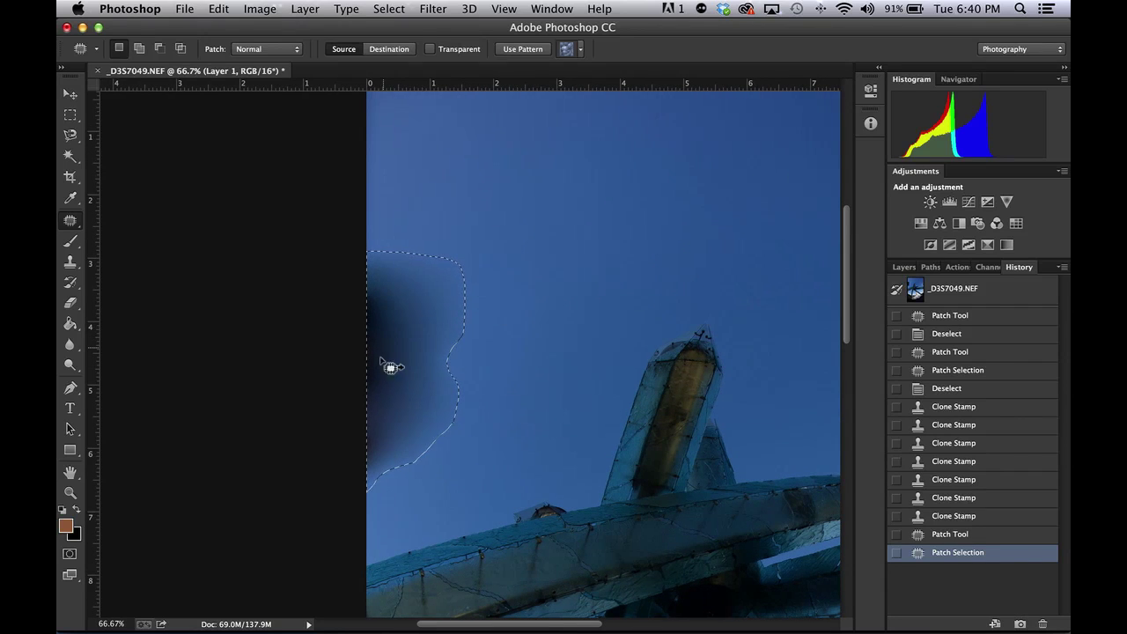
left_click(71, 263)
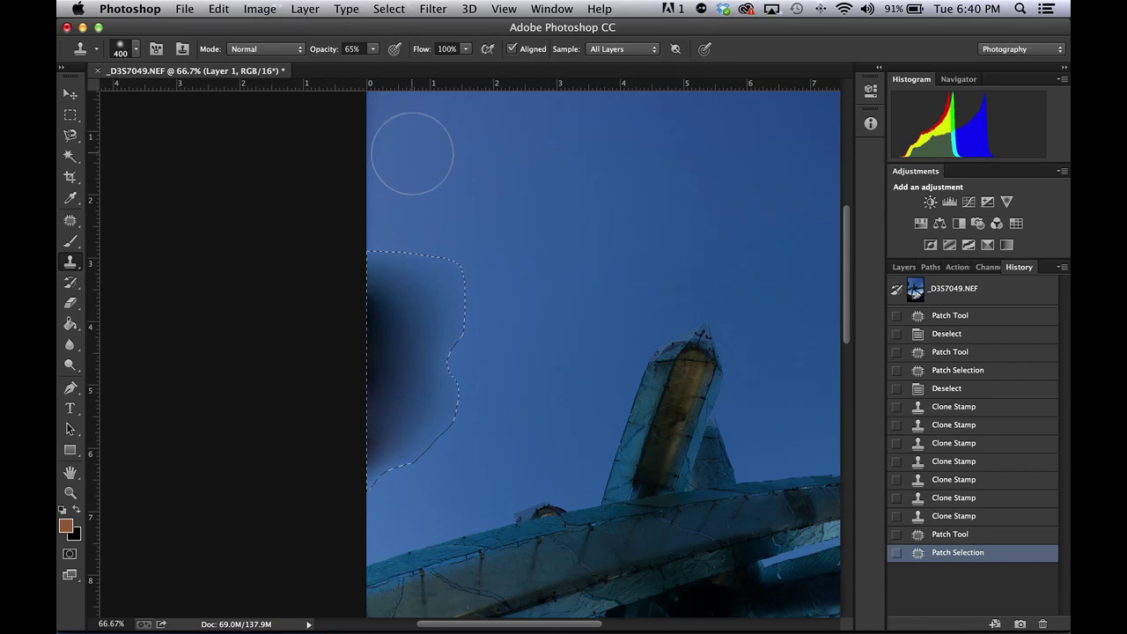
left_click(74, 264)
left_click(132, 255)
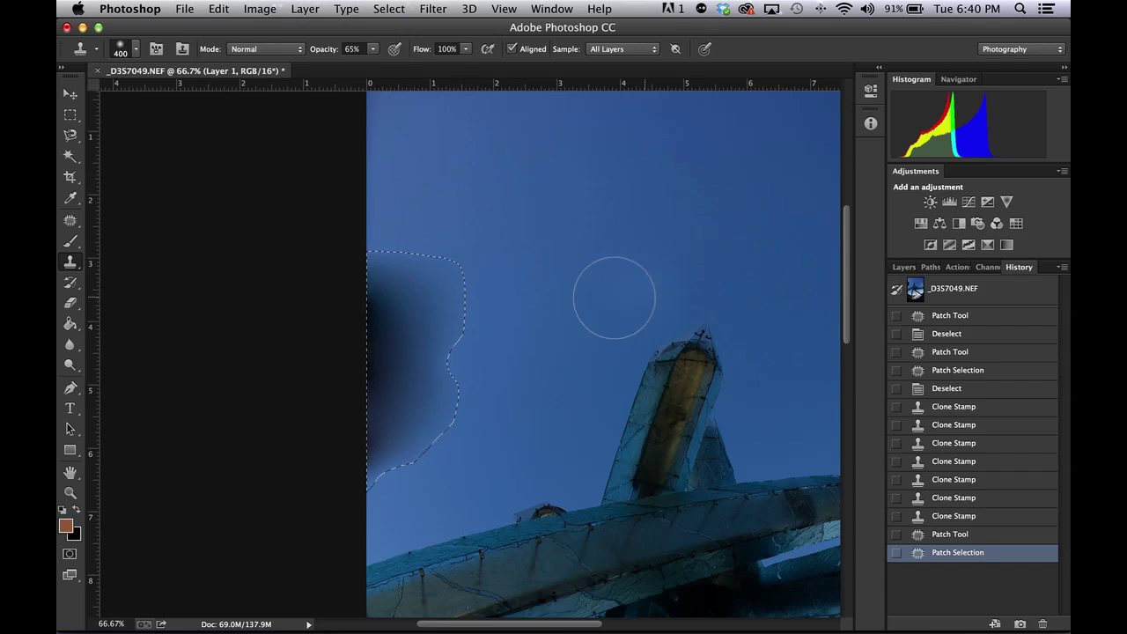
mouse_move(674, 305)
left_mouse_down()
mouse_move(133, 234)
mouse_move(642, 281)
mouse_move(780, 334)
left_mouse_up()
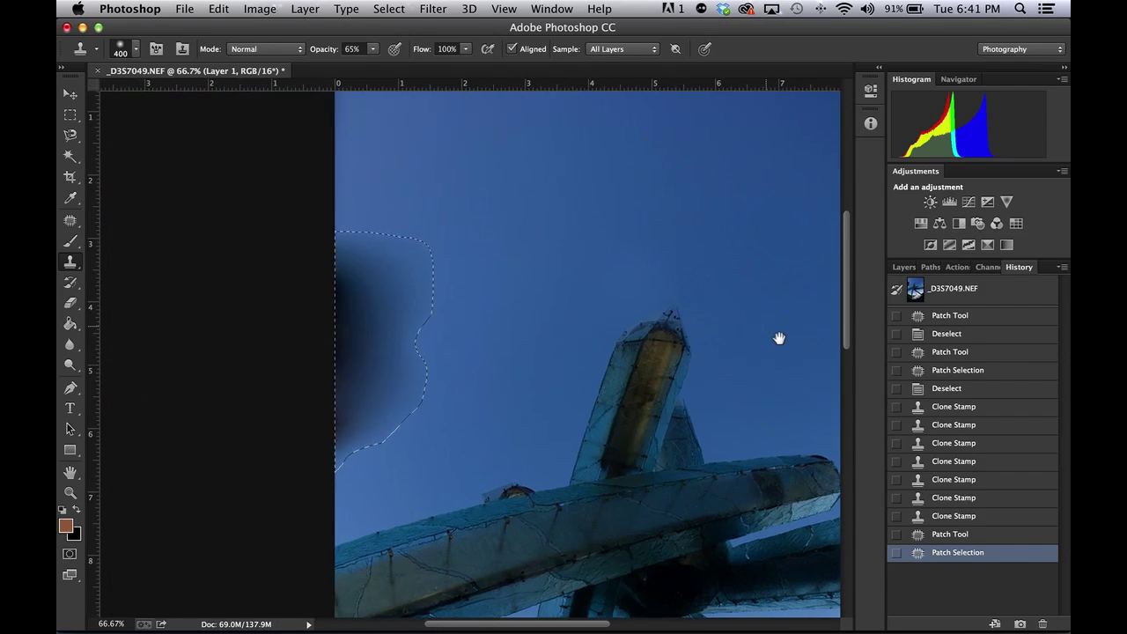
key("alt")
left_click(471, 158, "alt")
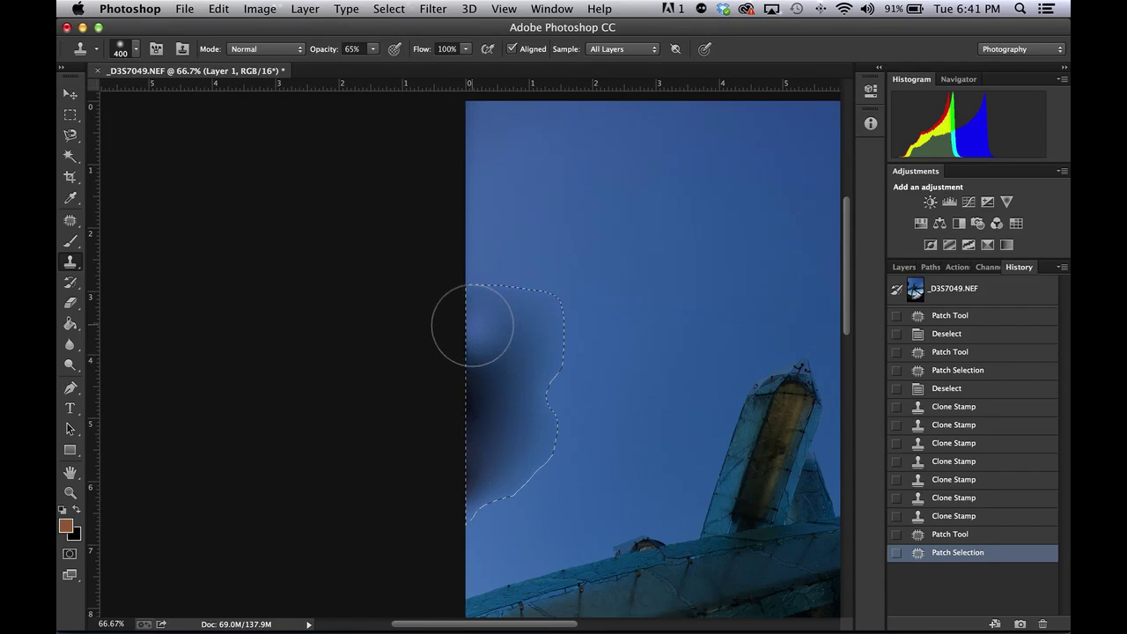
key("alt")
left_click(468, 180, "alt")
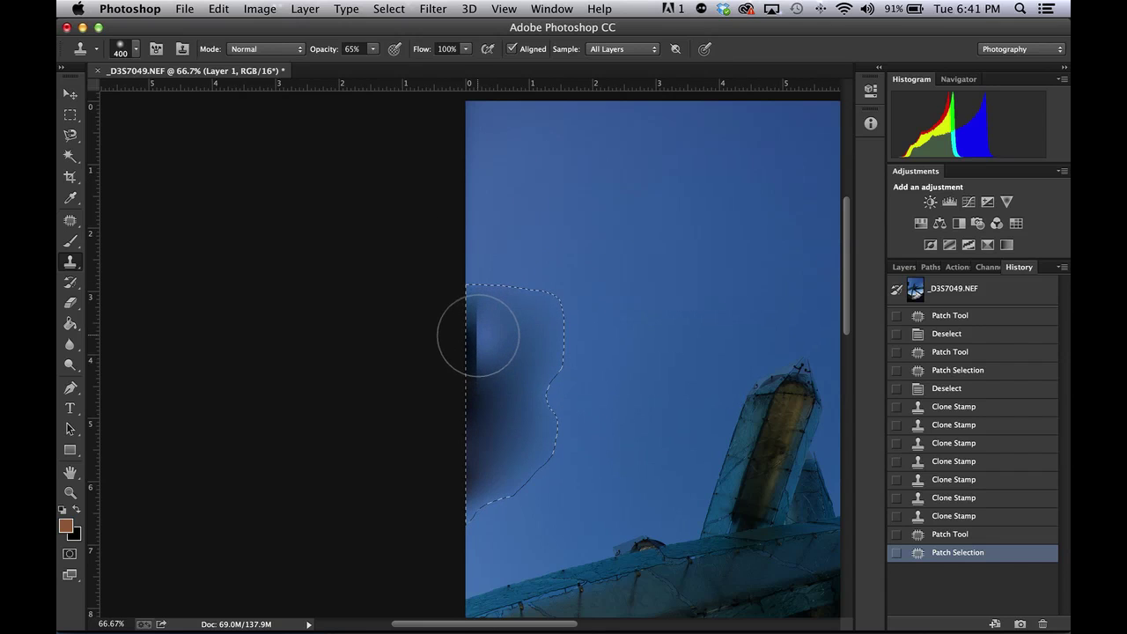
left_click(466, 332)
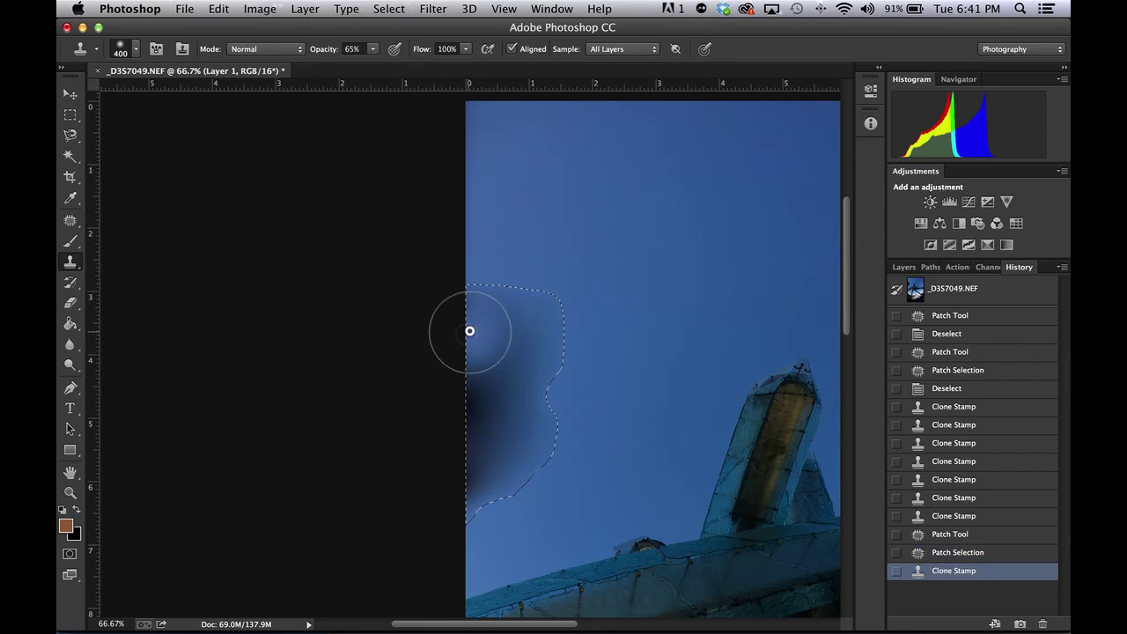
left_click(470, 328)
left_click(474, 325)
left_click(479, 322)
left_click(503, 330)
left_click(495, 352)
left_click(487, 370)
left_click(486, 379)
left_click(484, 391)
left_click(483, 399)
left_click(483, 408)
left_click(483, 420)
left_click(481, 431)
left_click(481, 445)
left_click(482, 460)
left_click(509, 416)
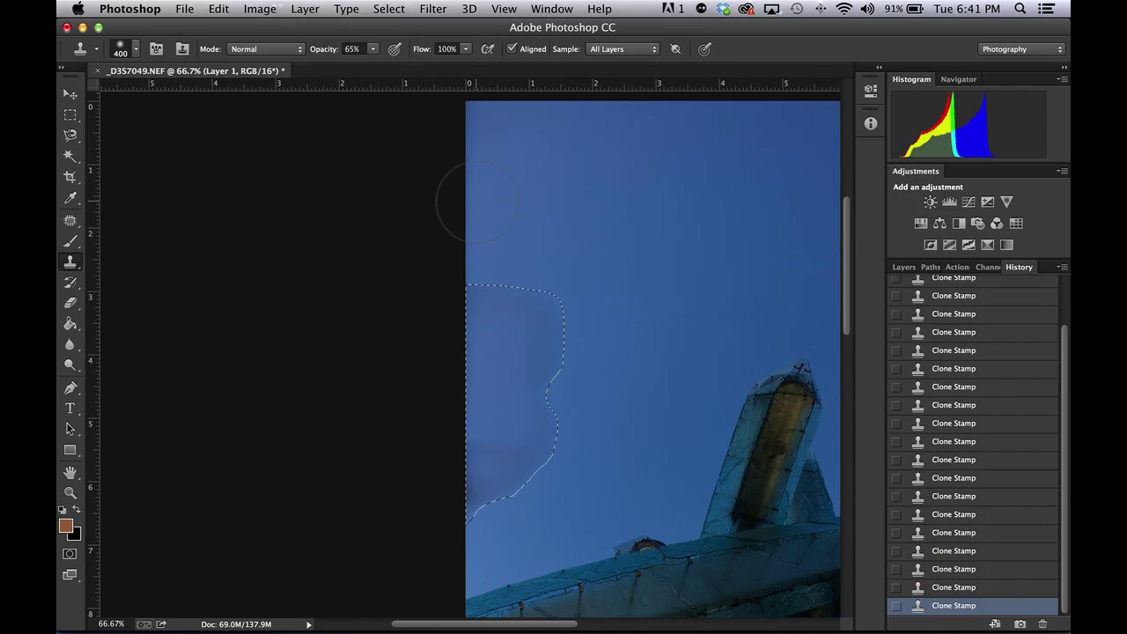
Try to clone resampled sky over the lower part of the selection, and revert to an earlier Clone Stamp history state.
left_click(473, 165, "alt")
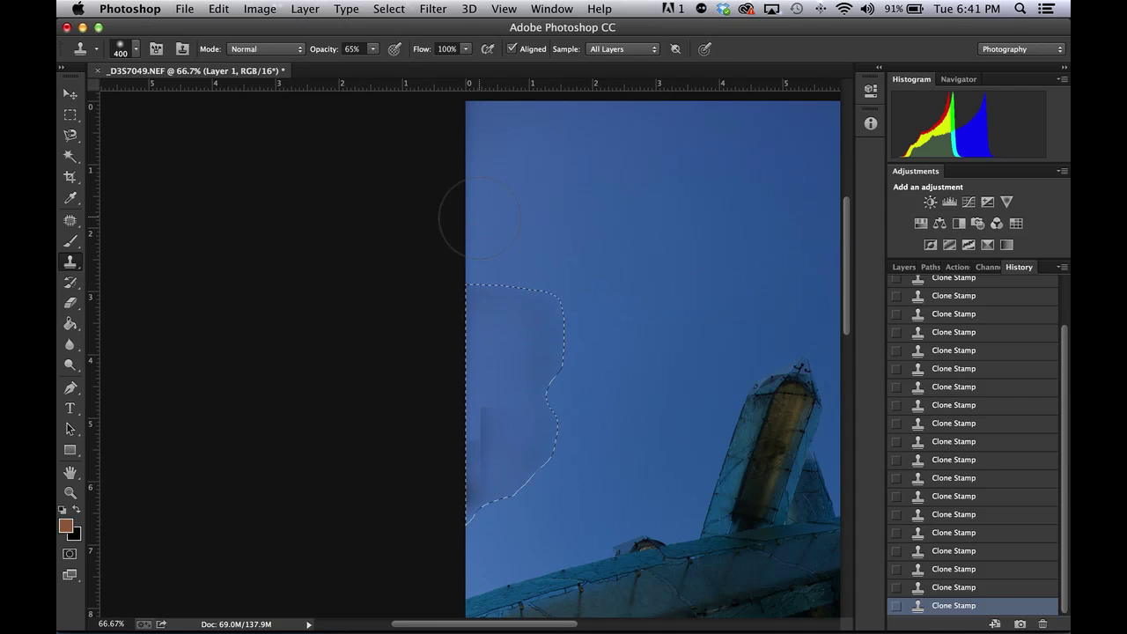
left_click(970, 532)
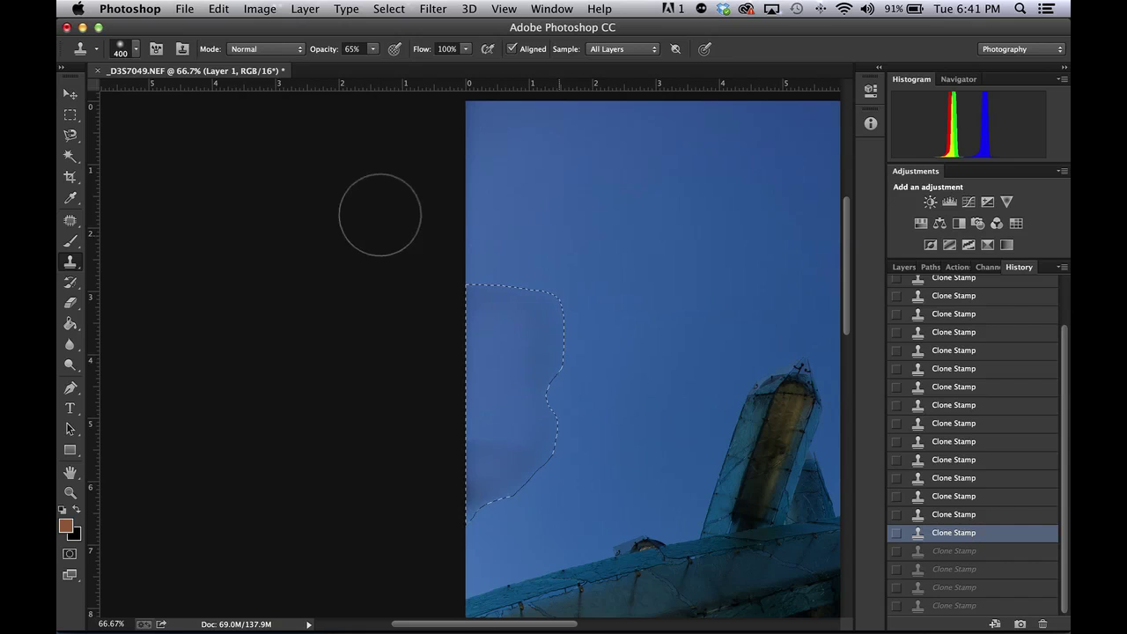
Clone sky sampled at the photo's left edge over the remaining dark area low in the selection, and deselect.
left_click(469, 187, "alt")
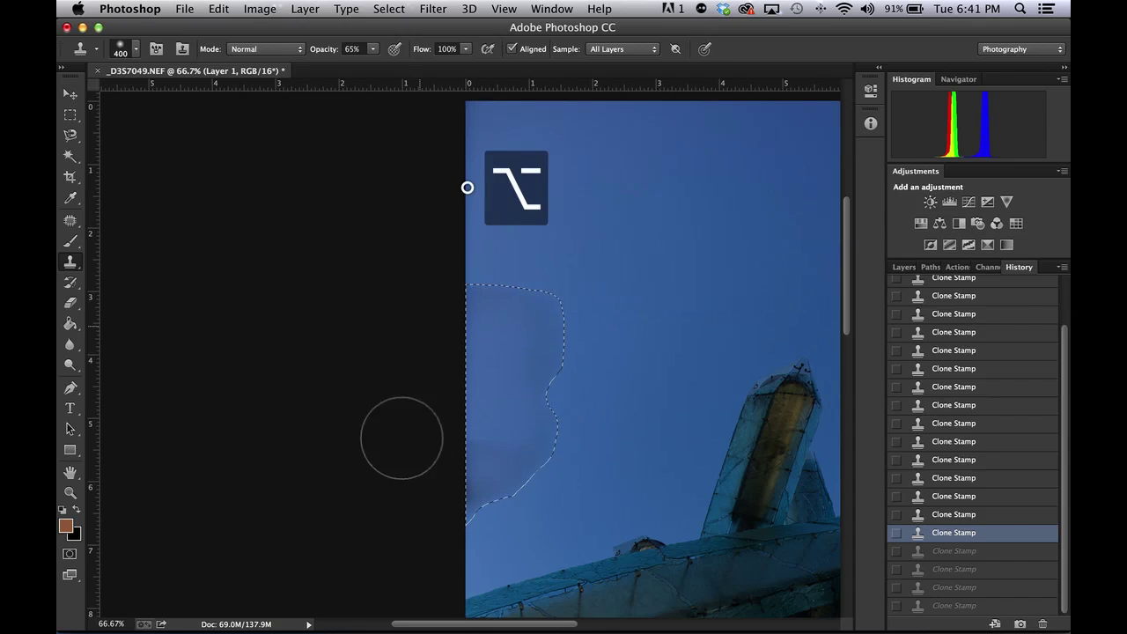
left_click(469, 456)
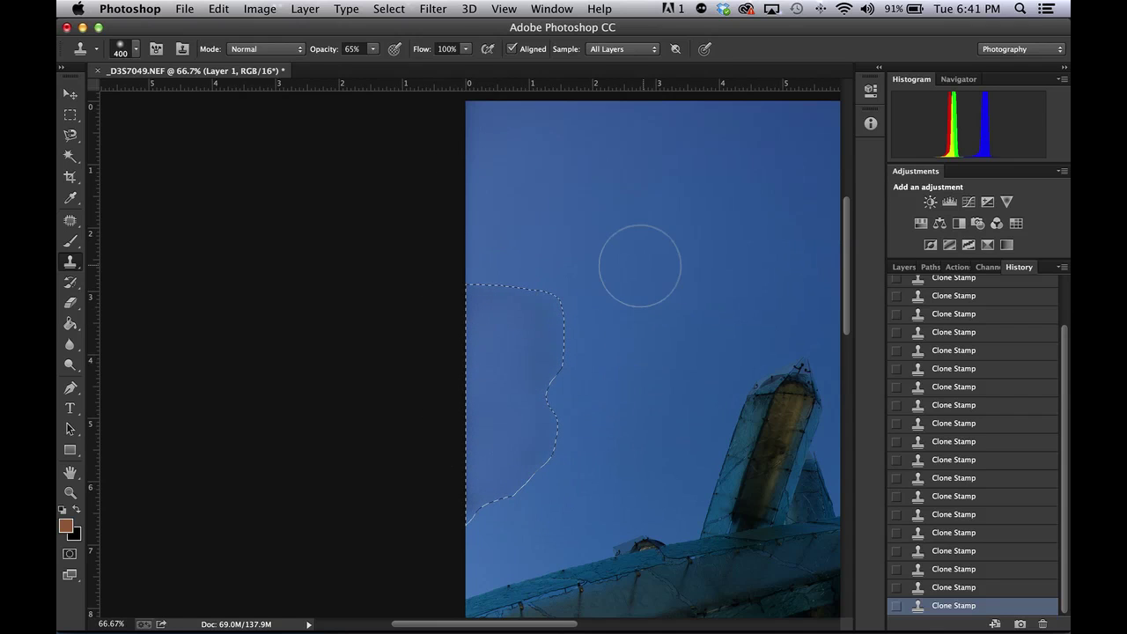
key("super+d")
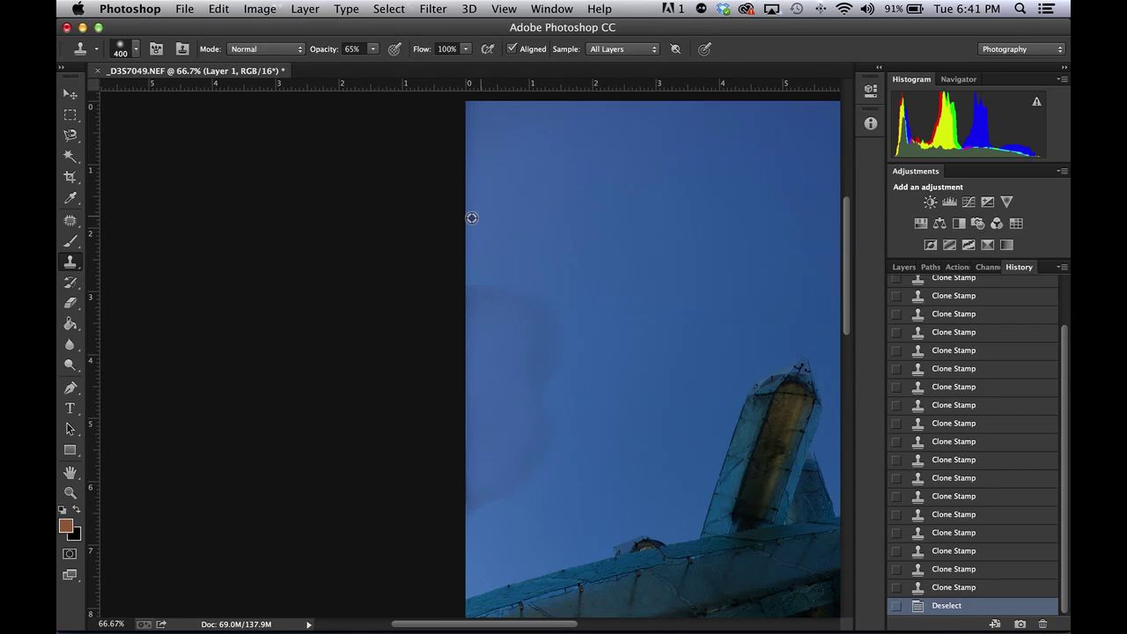
Clone sky from just above along the upper seam of the area where the assistant was, blending it into the surrounding sky.
left_click(467, 219, "alt")
left_click(467, 217, "alt")
left_click(472, 282)
left_click(473, 279)
left_click(480, 280)
left_click(492, 282)
left_click(502, 282)
left_click(515, 282)
left_click(527, 284)
left_click(541, 289)
left_click(542, 289)
left_click(541, 290)
left_click(547, 288)
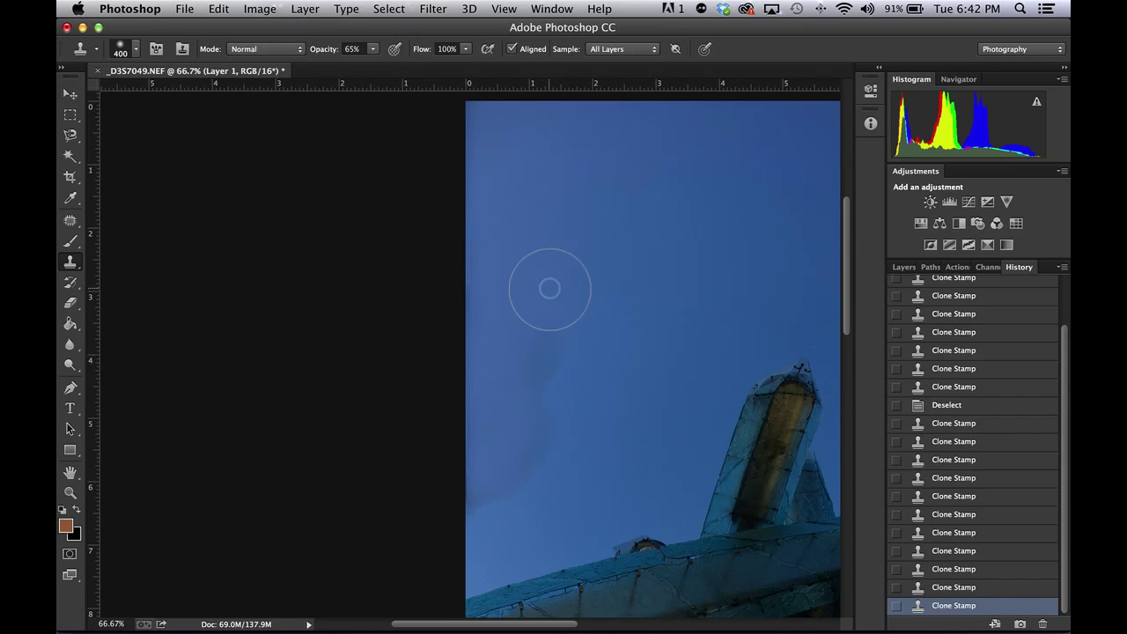
Clone clean sky from beside the removed assistant's area over the right side of its dark seam.
key("alt")
left_click(628, 323, "alt")
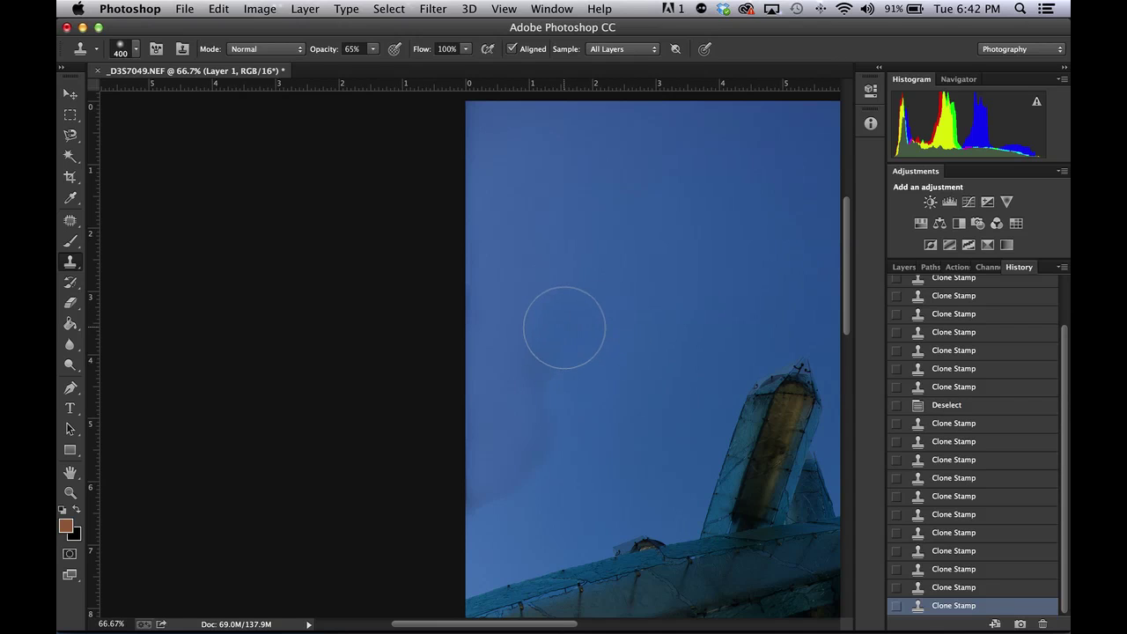
left_click(552, 428)
left_click(552, 429)
left_click(547, 449)
Clone nearby sky over the lower seam and the remaining discoloured patch along the photo's left edge above the beam.
scroll(547, 449, "down", 5)
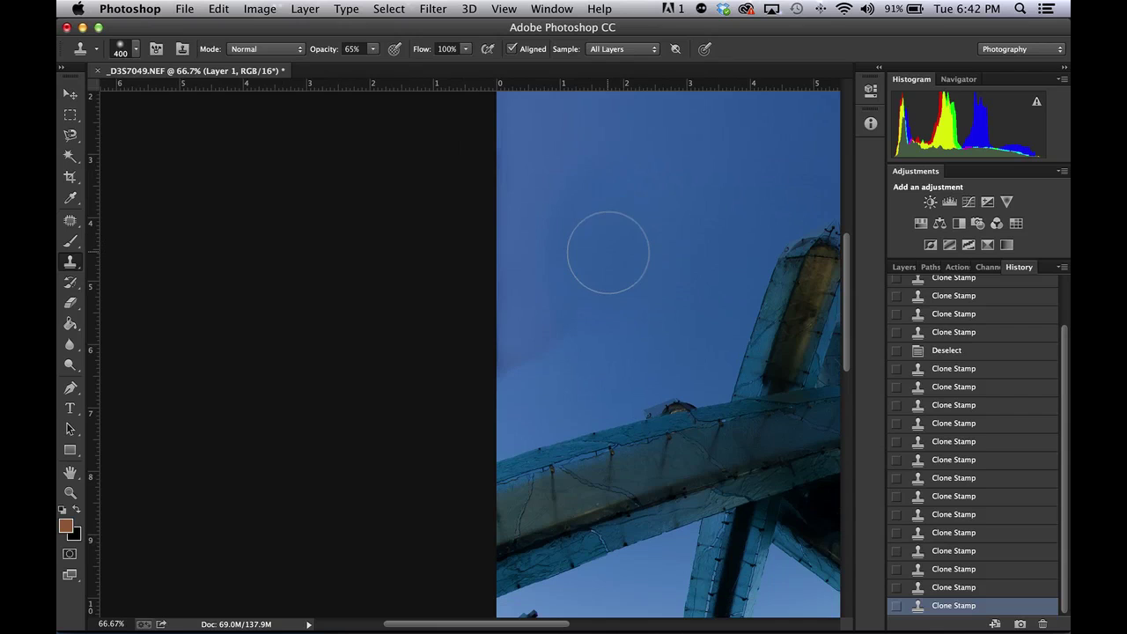
left_click(601, 294, "alt")
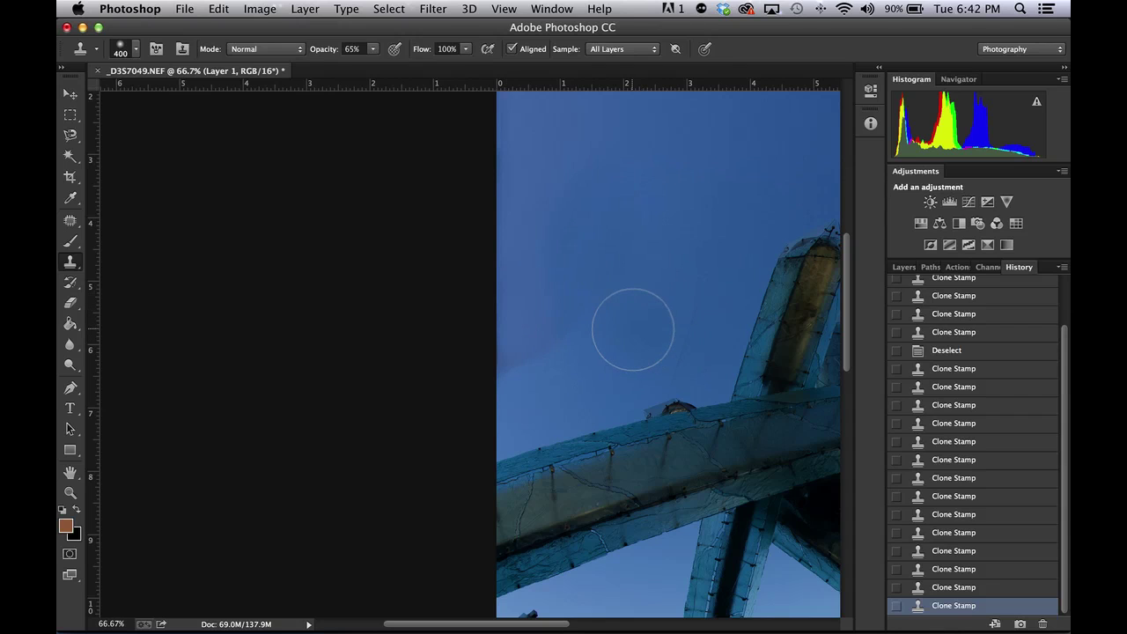
left_click(627, 322, "alt")
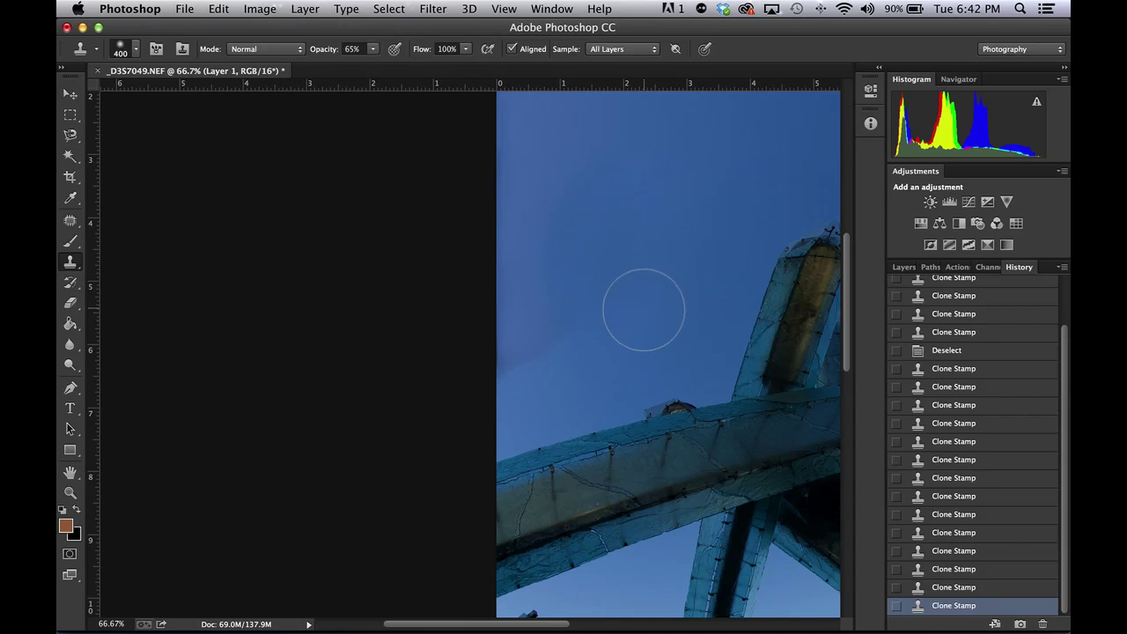
left_click(558, 337)
left_click(559, 329)
left_click(549, 344)
left_click(534, 353)
left_click_drag(519, 356, 520, 283)
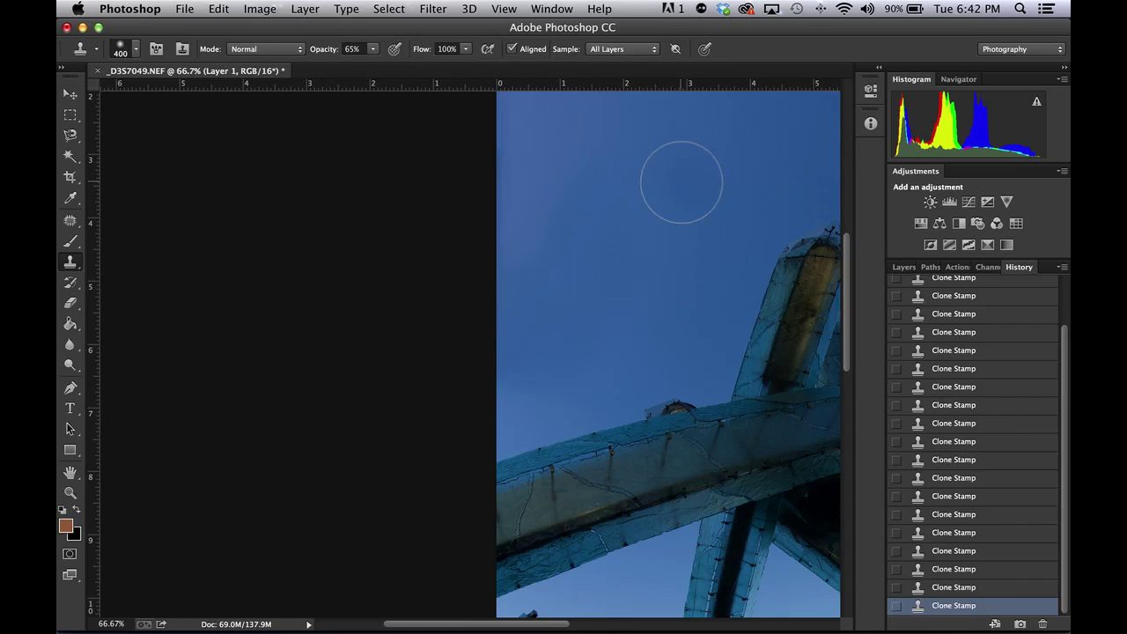
Compare the whole photo's original history state with the retouched result, and return to the latest Clone Stamp state.
key("super+0")
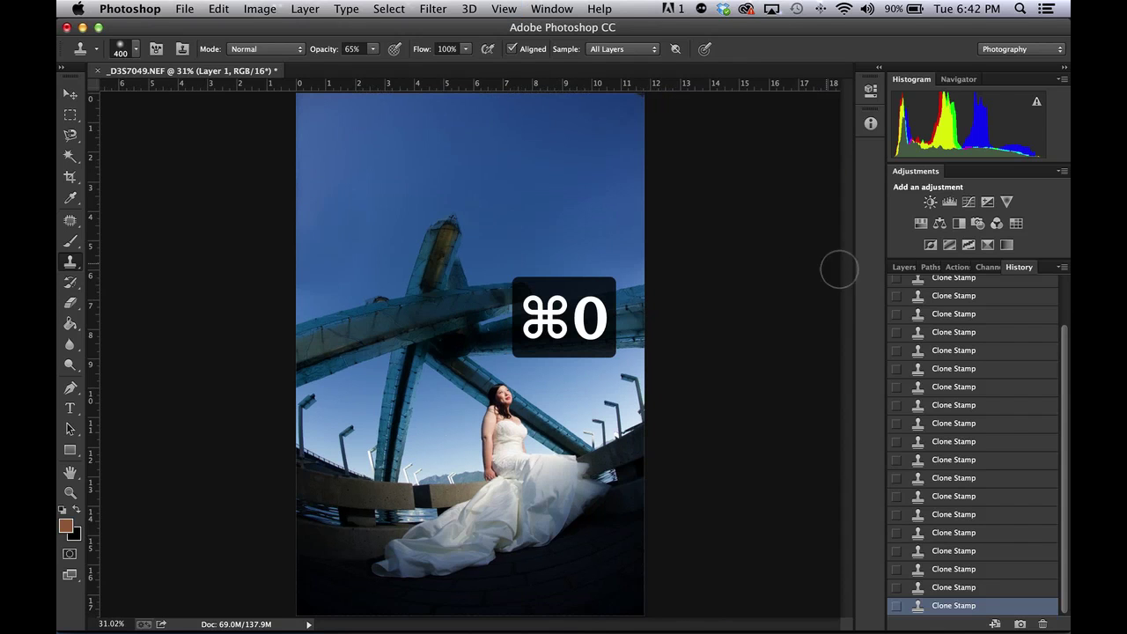
scroll(953, 353, "up", 3)
left_click(990, 294)
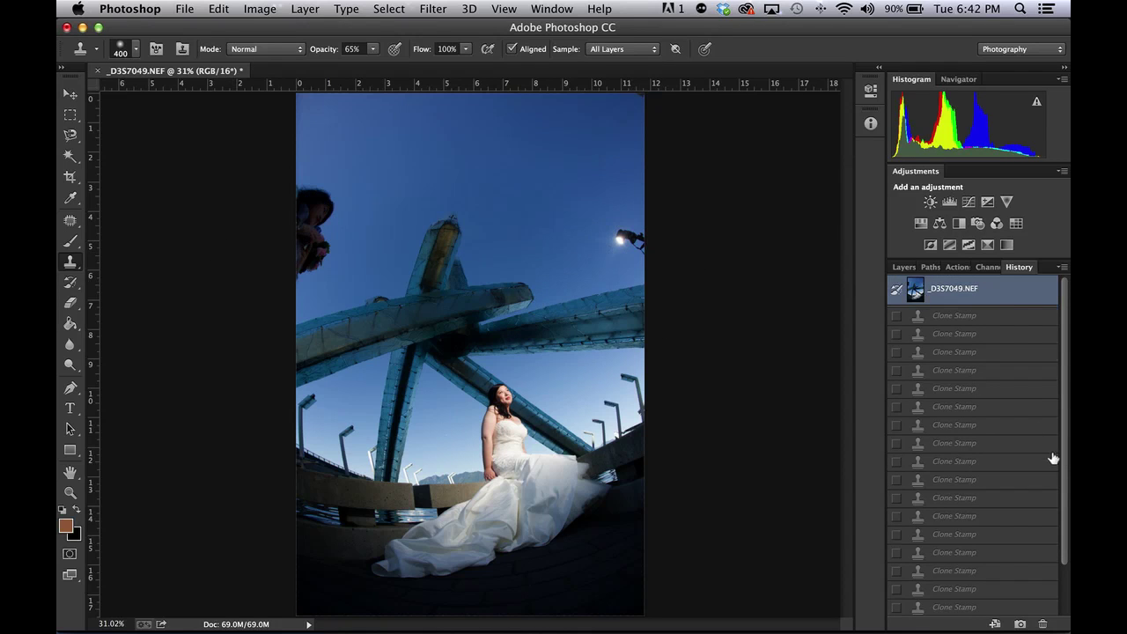
scroll(953, 428, "down", 3)
left_click(996, 606)
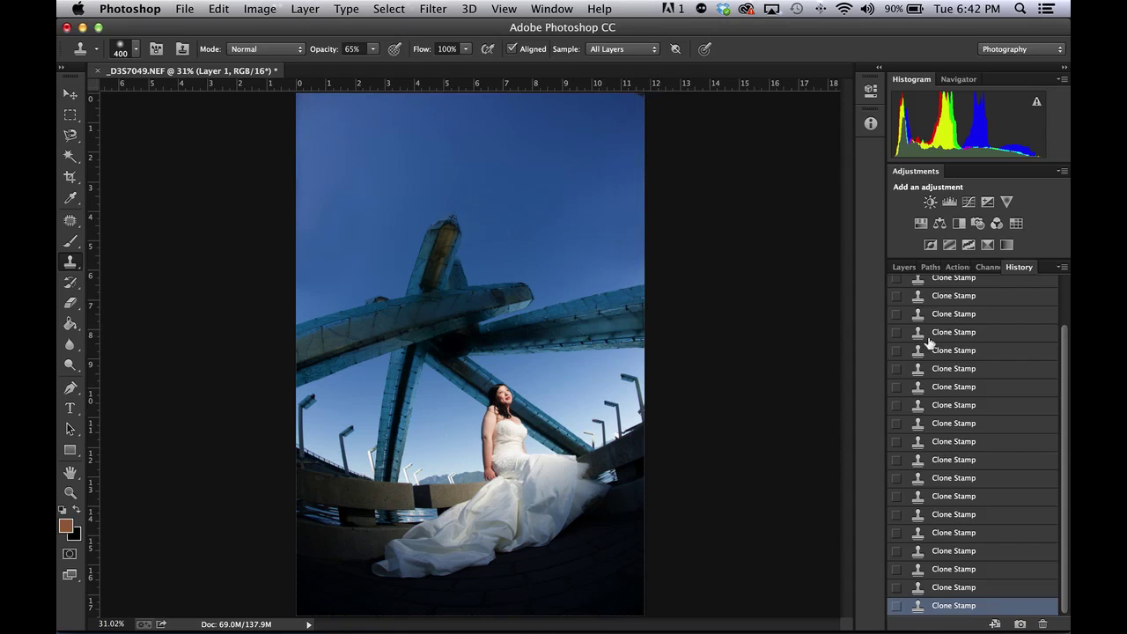
Save and close the retouched photo, and switch to Lightroom.
left_click(908, 267)
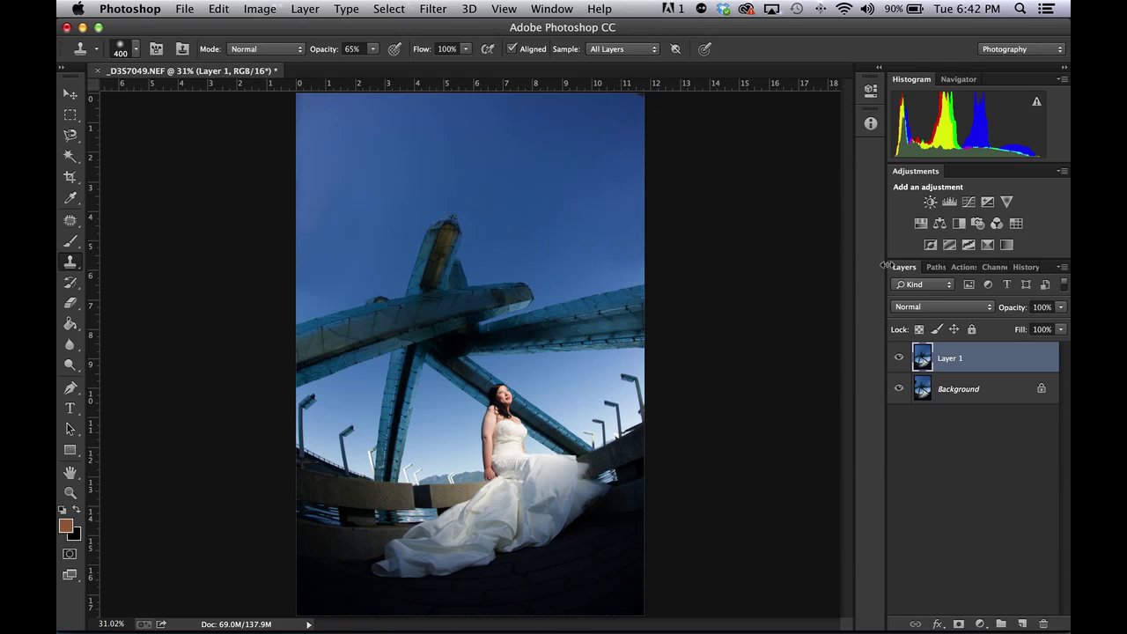
key("super+s")
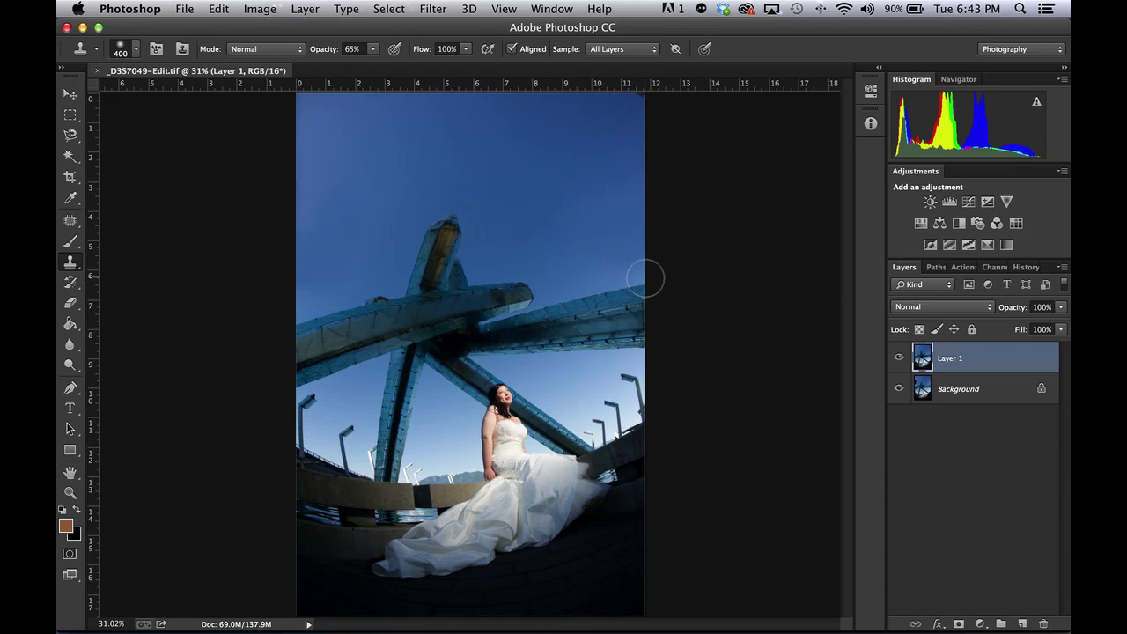
key("super+w")
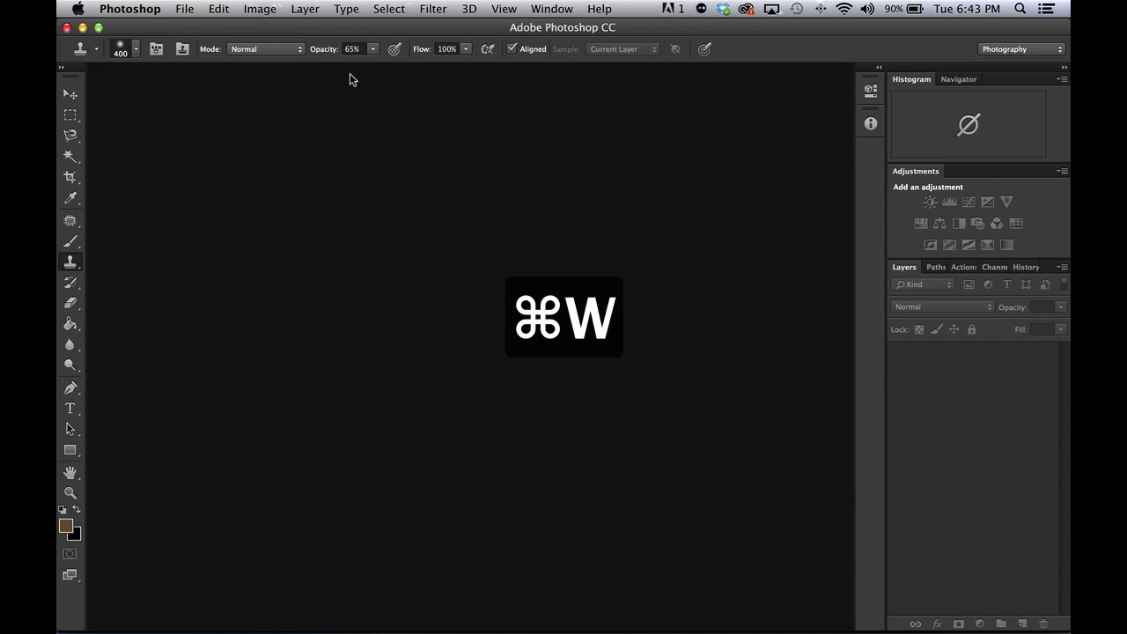
mouse_move(379, 616)
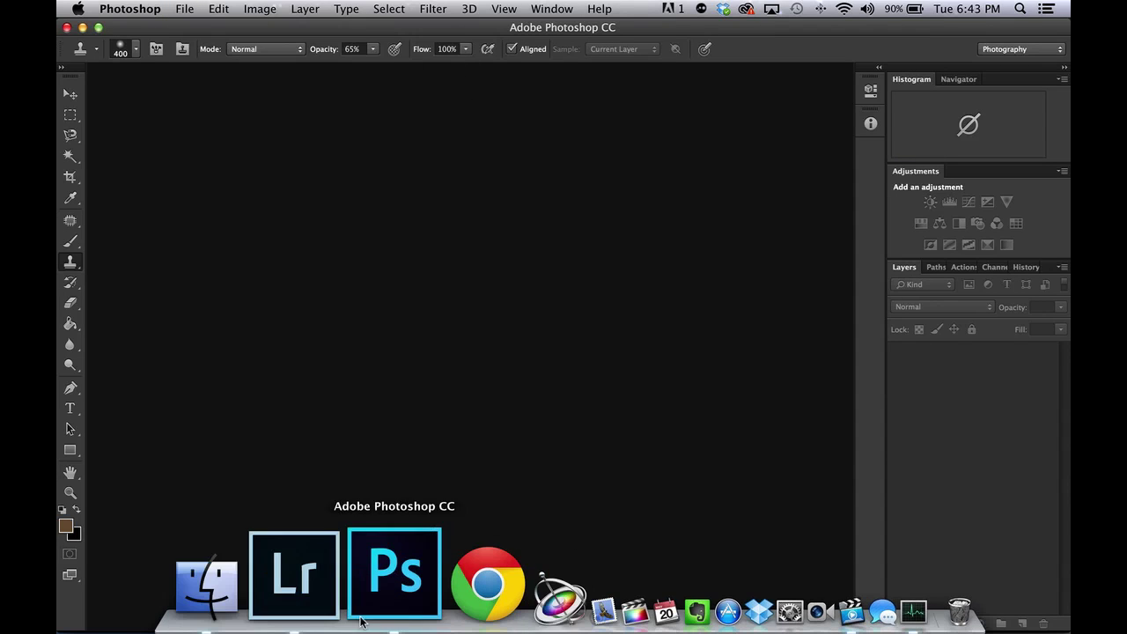
left_click(345, 593)
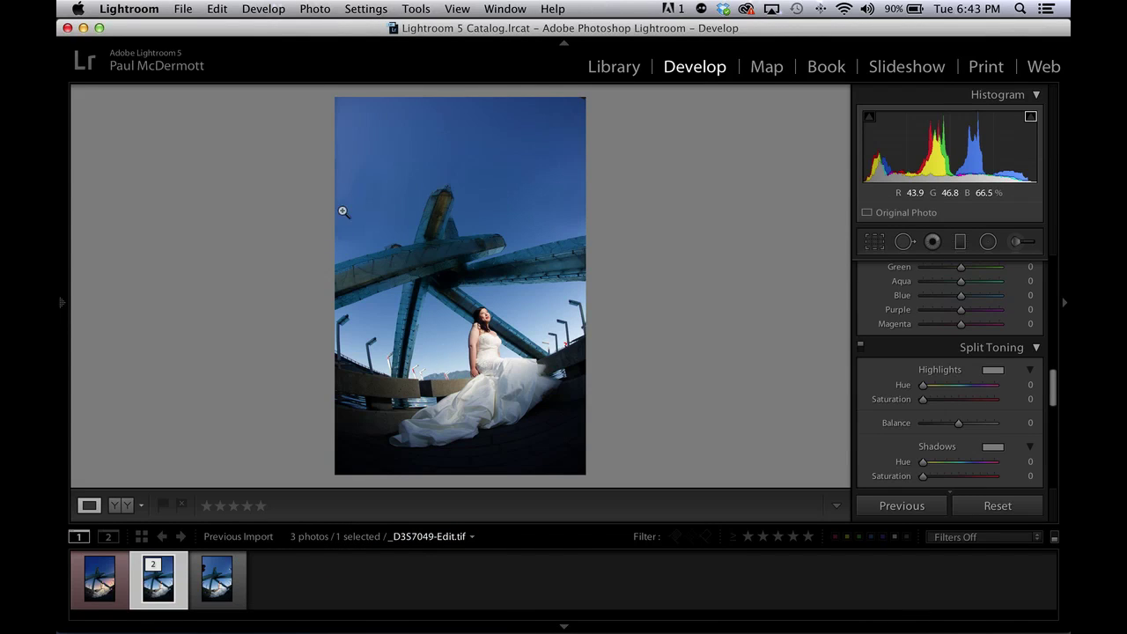
Compare the original NEF with the retouched TIFF, and keep the TIFF selected.
left_click(217, 594)
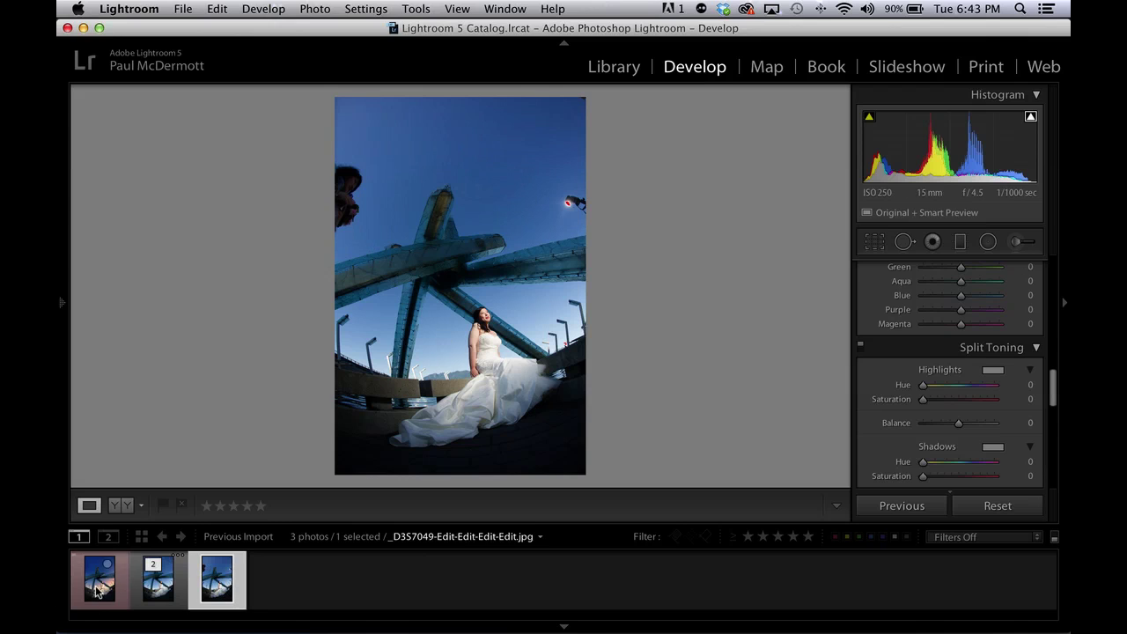
left_click(158, 589)
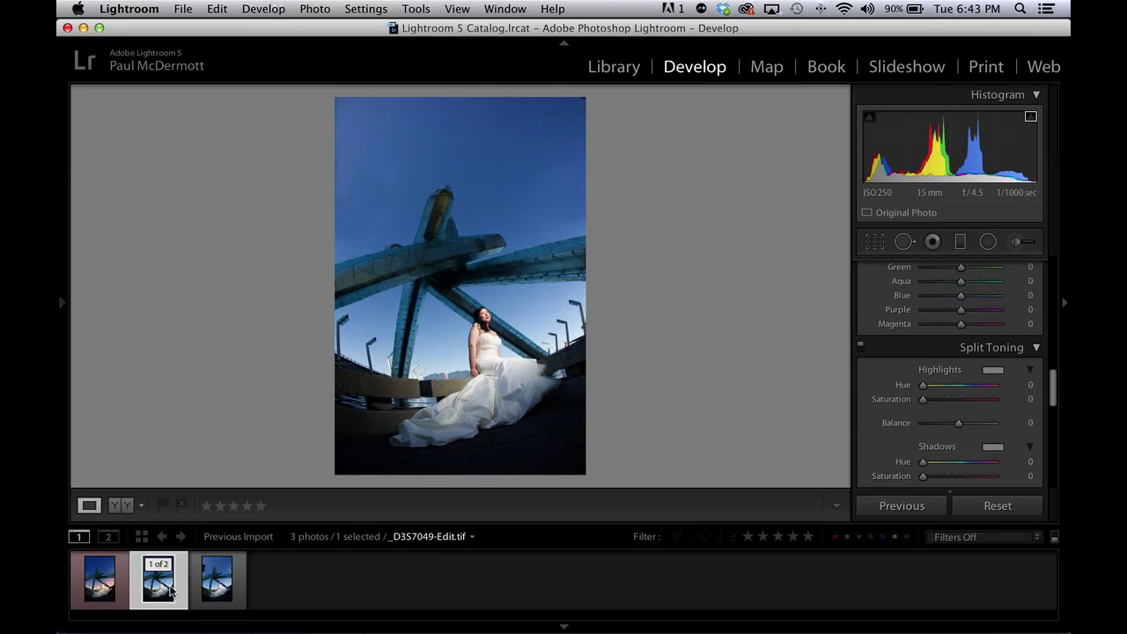
left_click(219, 580)
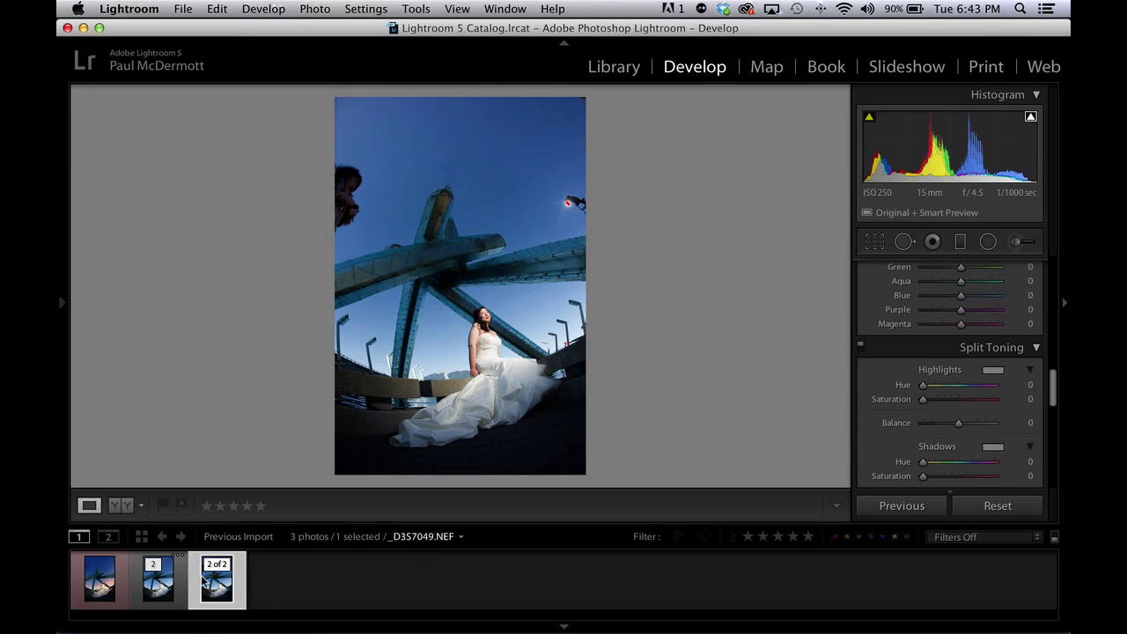
left_click(161, 581)
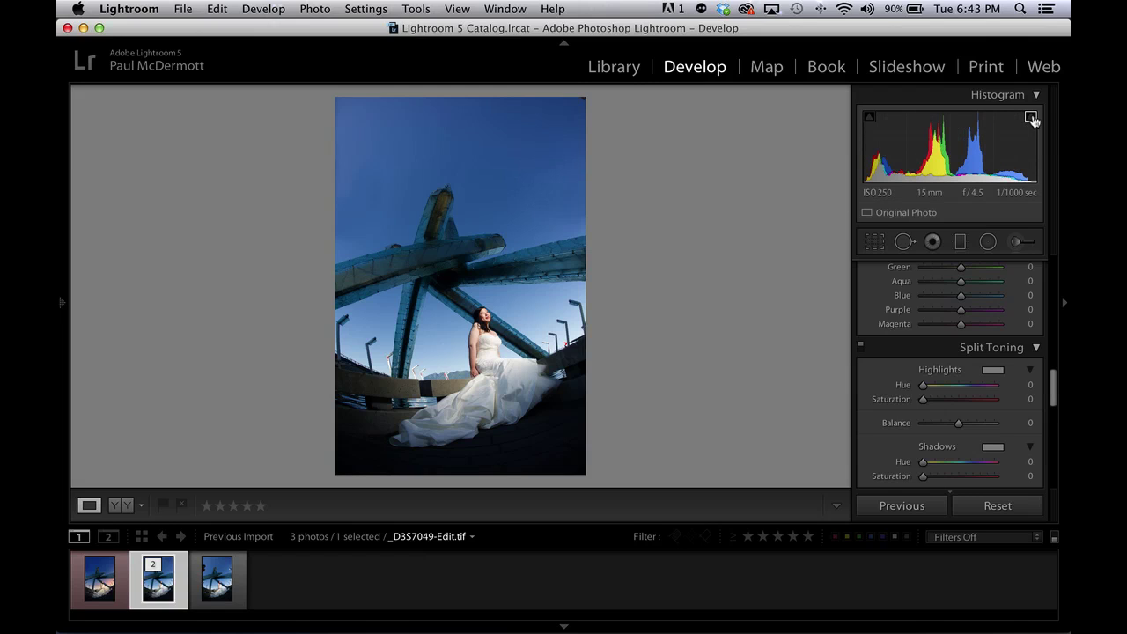
Try brightening the TIFF strongly from the histogram and undo it, and raise its Blacks to +51.
left_click_drag(972, 147, 1068, 138)
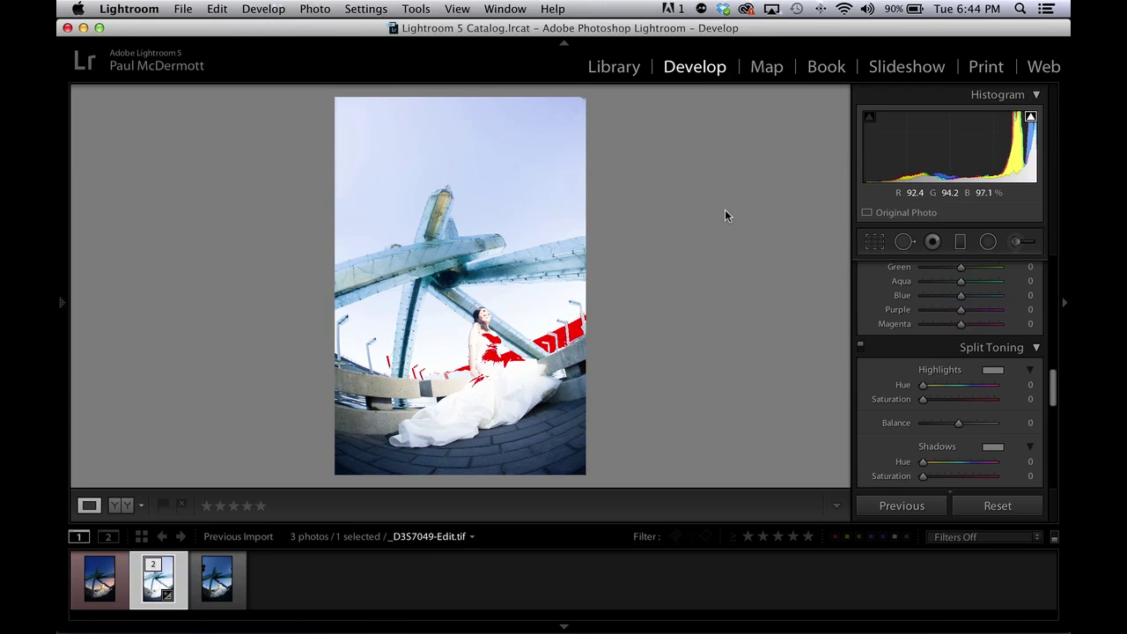
key("super+z")
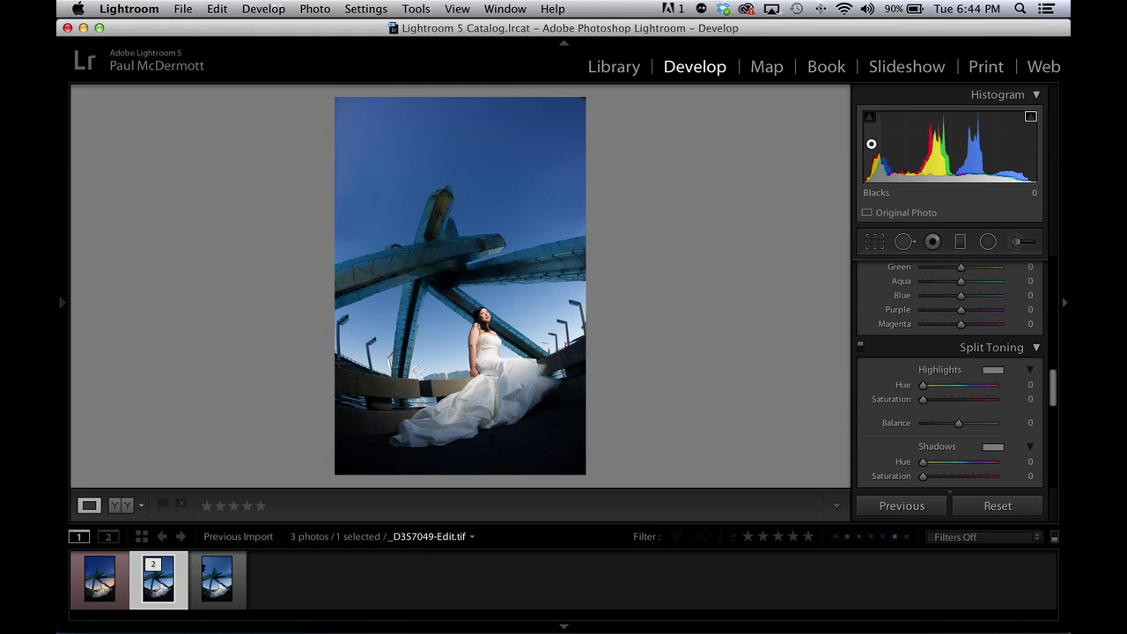
left_click_drag(869, 144, 916, 151)
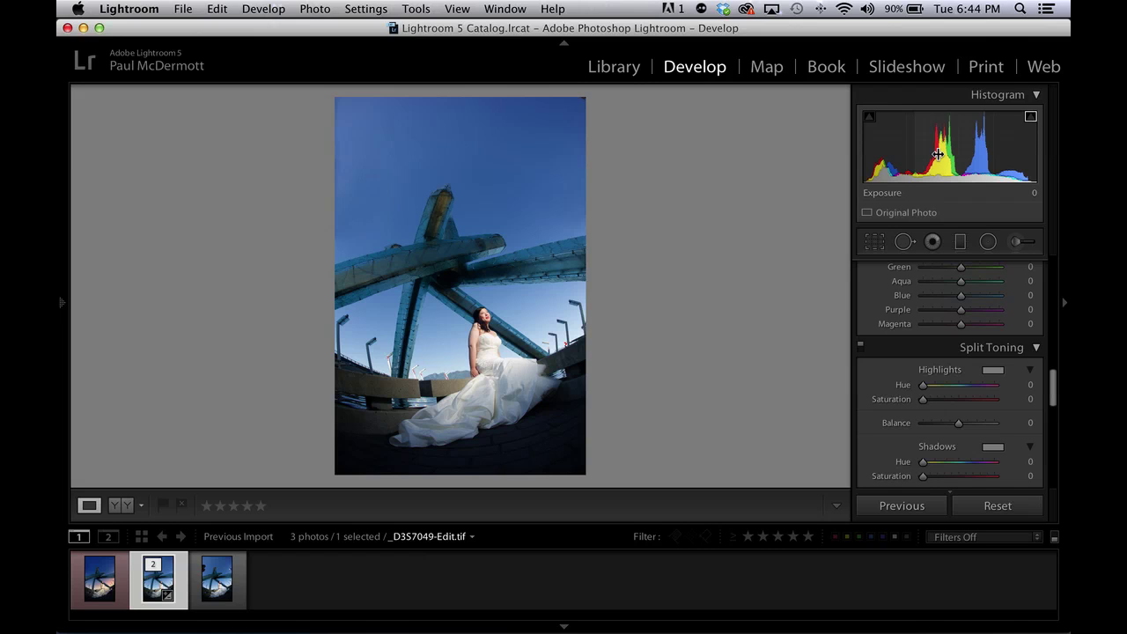
Compare the finished sunset-toned JPEG, the adjusted TIFF and the original NEF, and return to the TIFF.
left_click(106, 586)
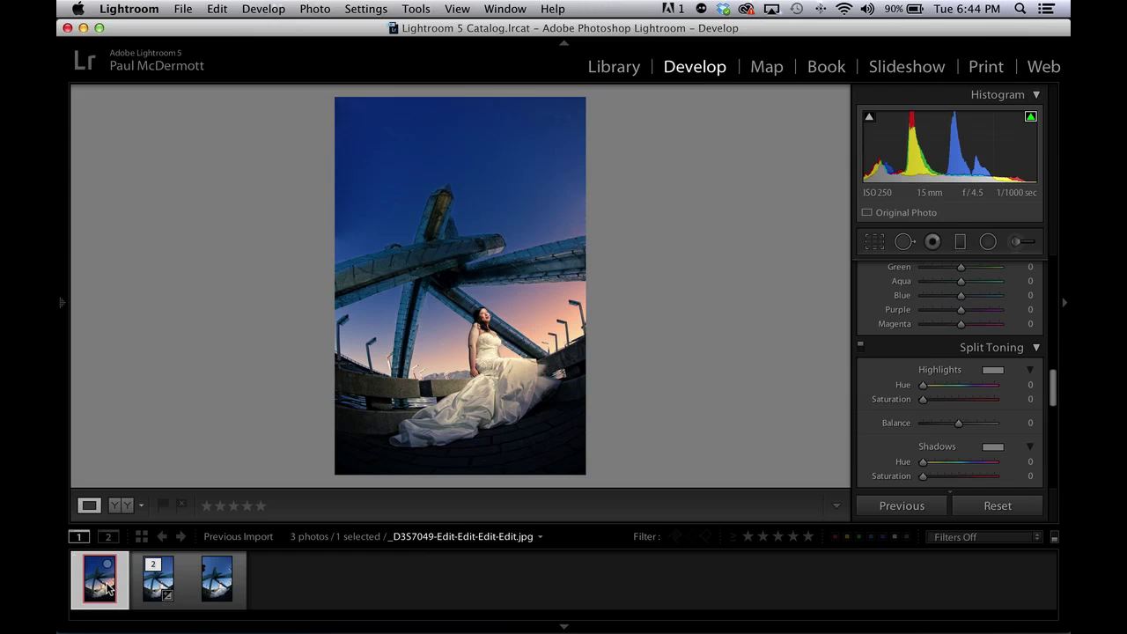
left_click(173, 582)
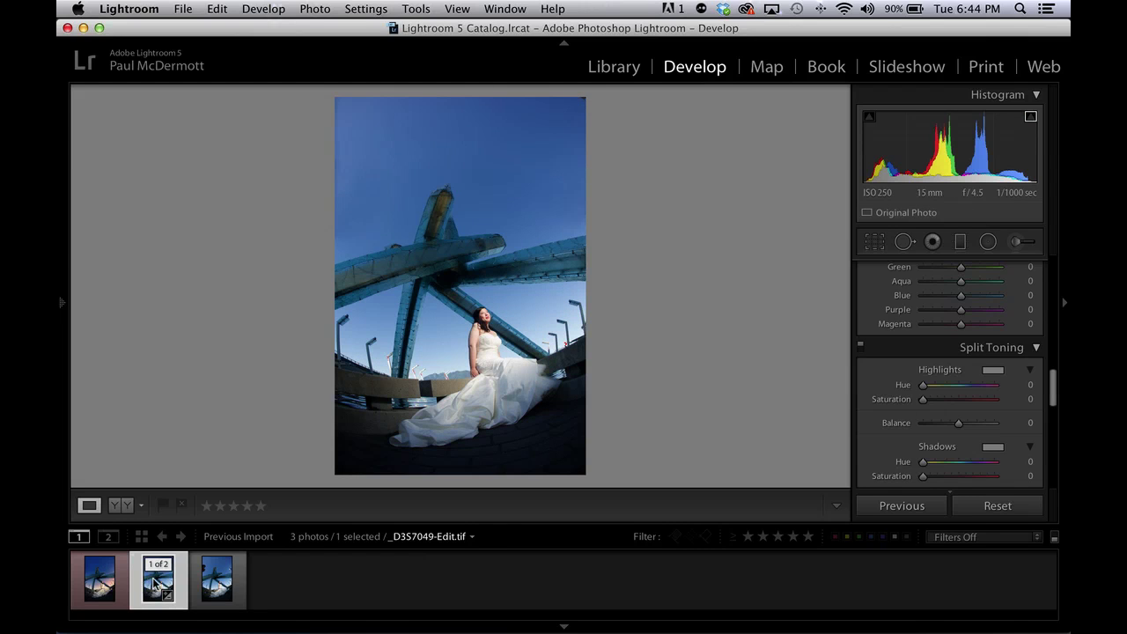
left_click(217, 579)
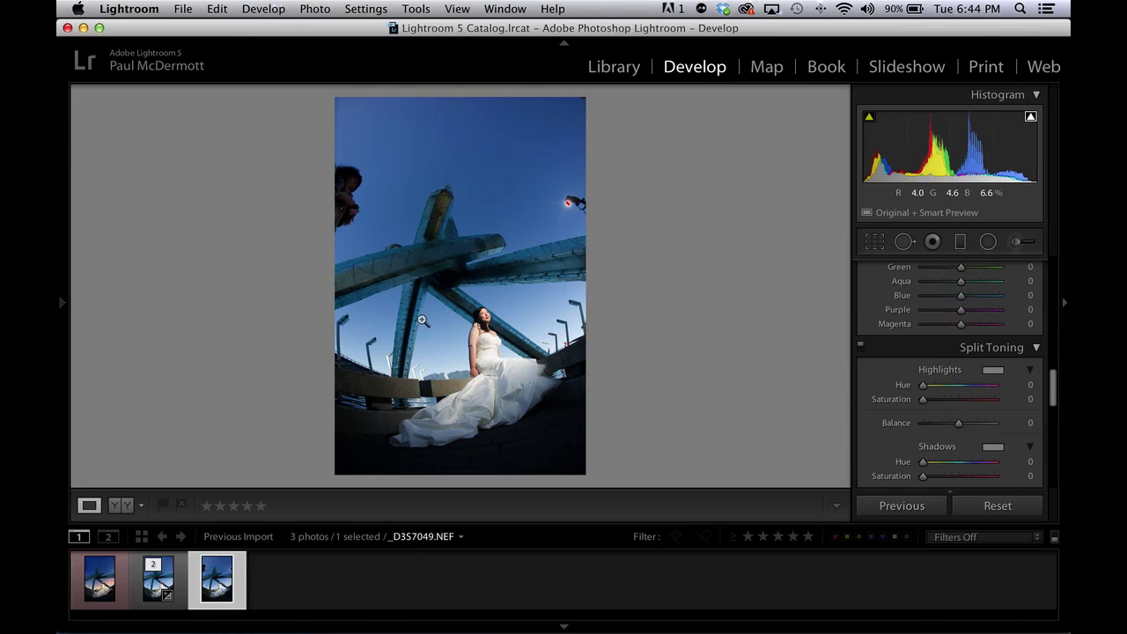
left_click(161, 588)
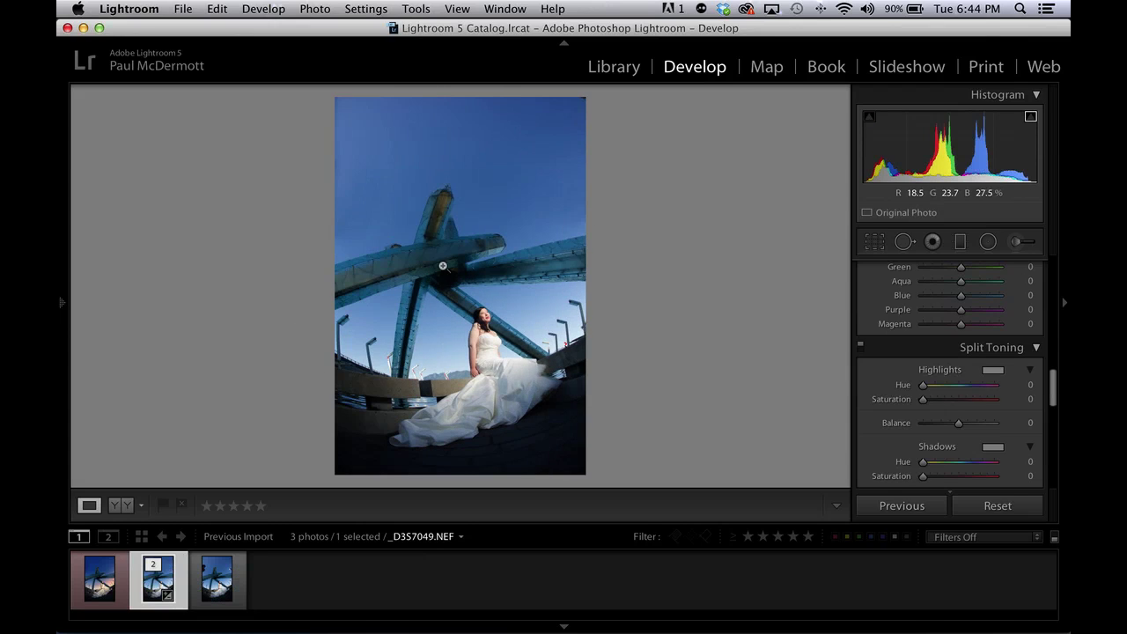
left_click(100, 583)
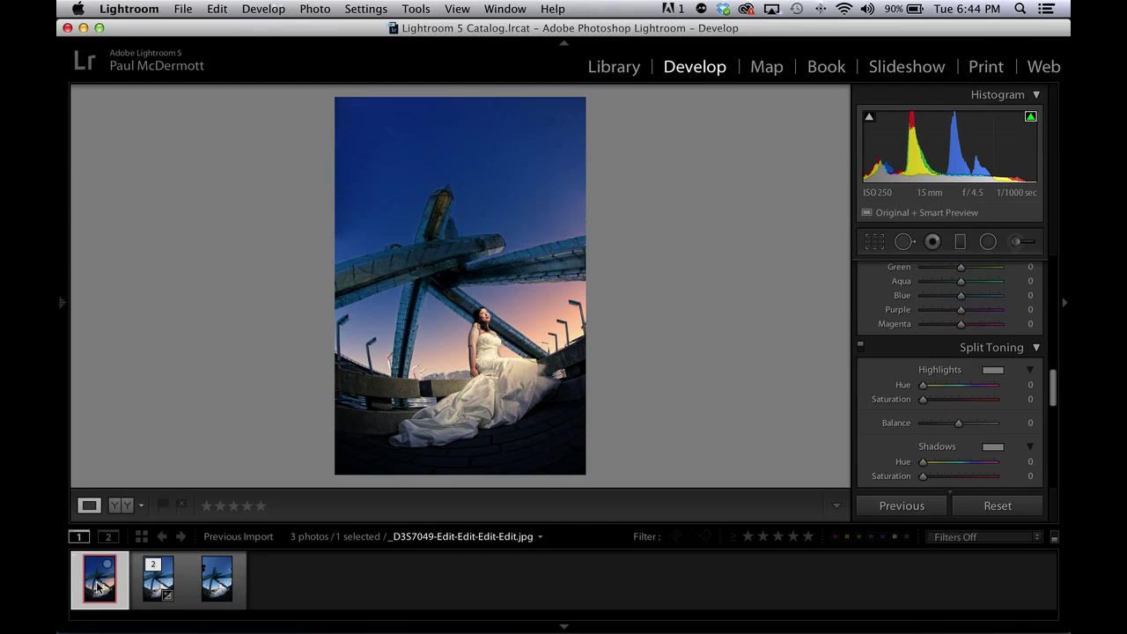
left_click(159, 588)
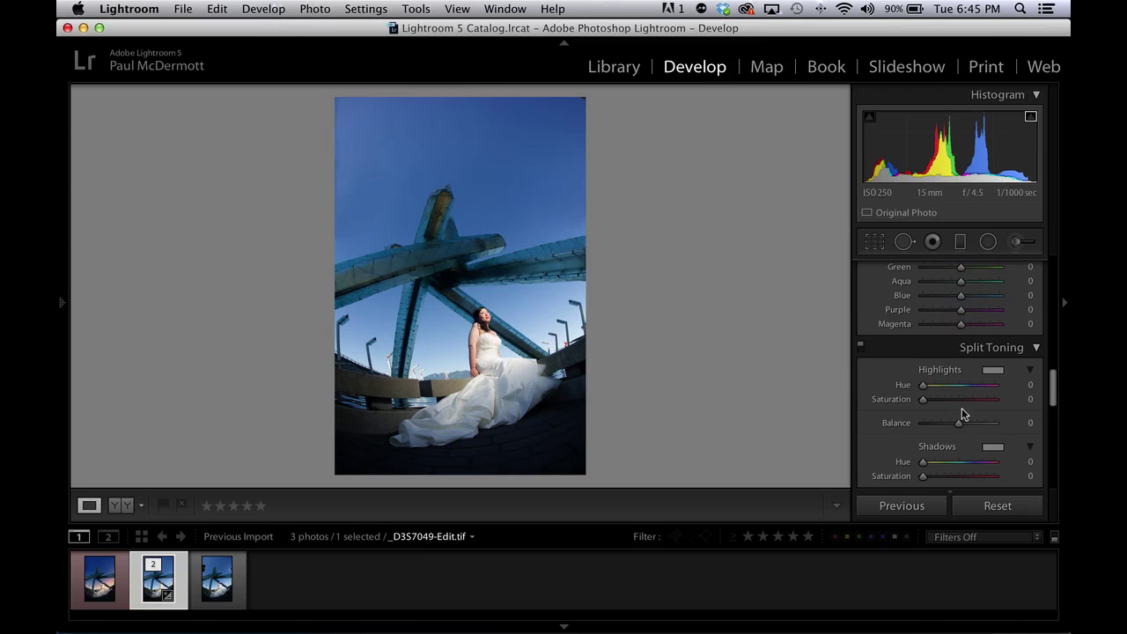
Try Auto white balance on the retouched TIFF, and set it back to As Shot.
scroll(958, 405, "up", 10)
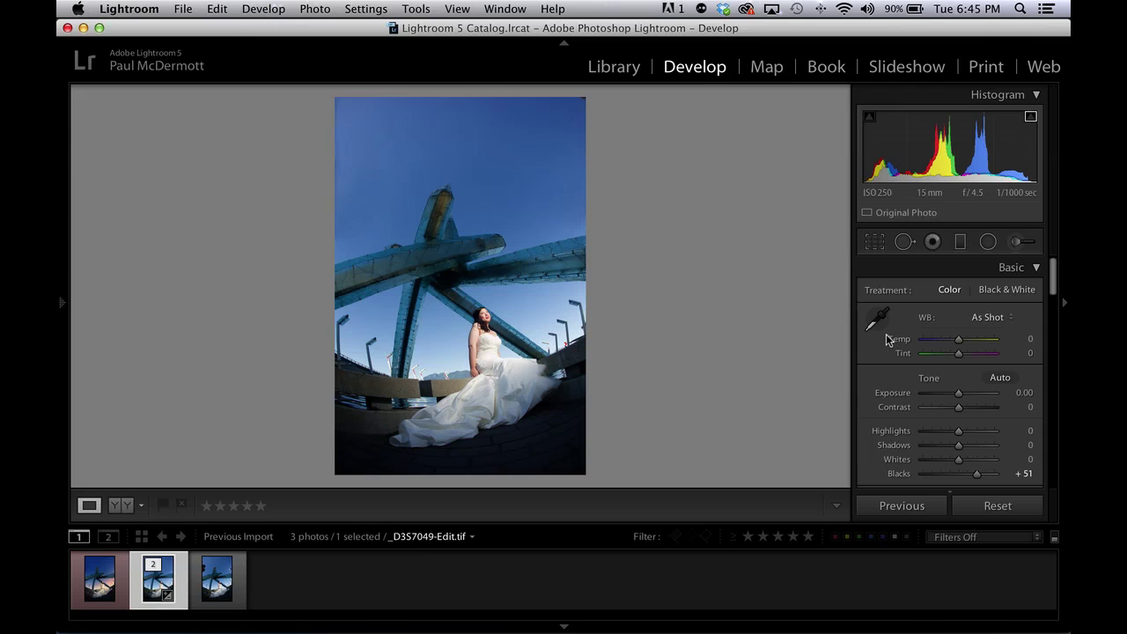
key("super+shift+u")
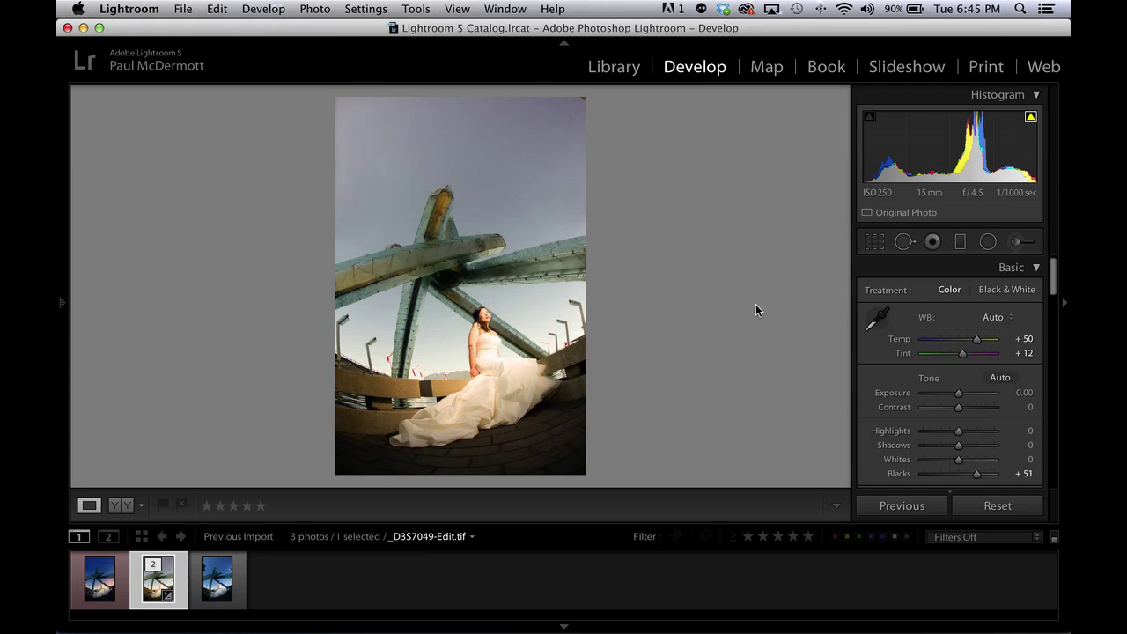
left_click(995, 317)
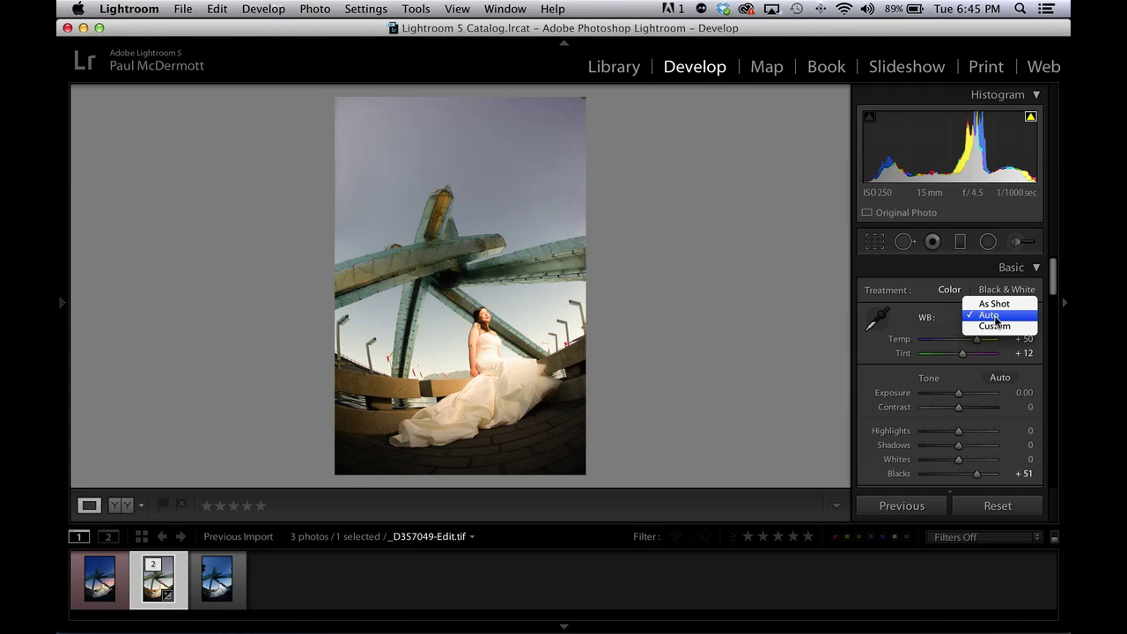
left_click(996, 304)
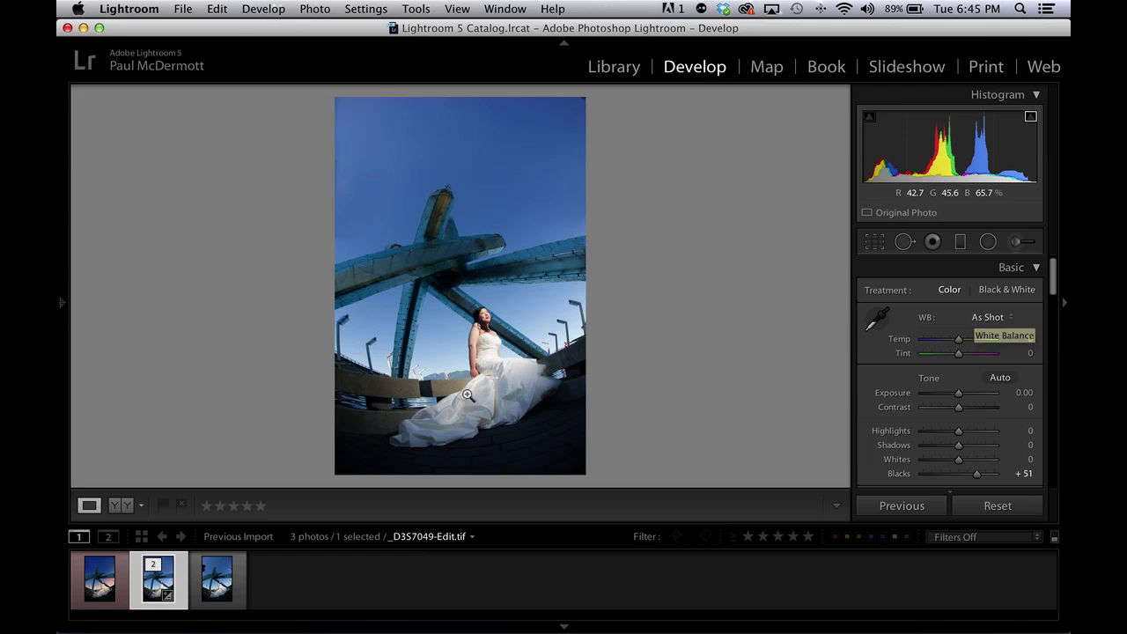
Examine the tonal and colour differences between the retouched TIFF and the finished sunset-toned JPEG.
left_click(98, 583)
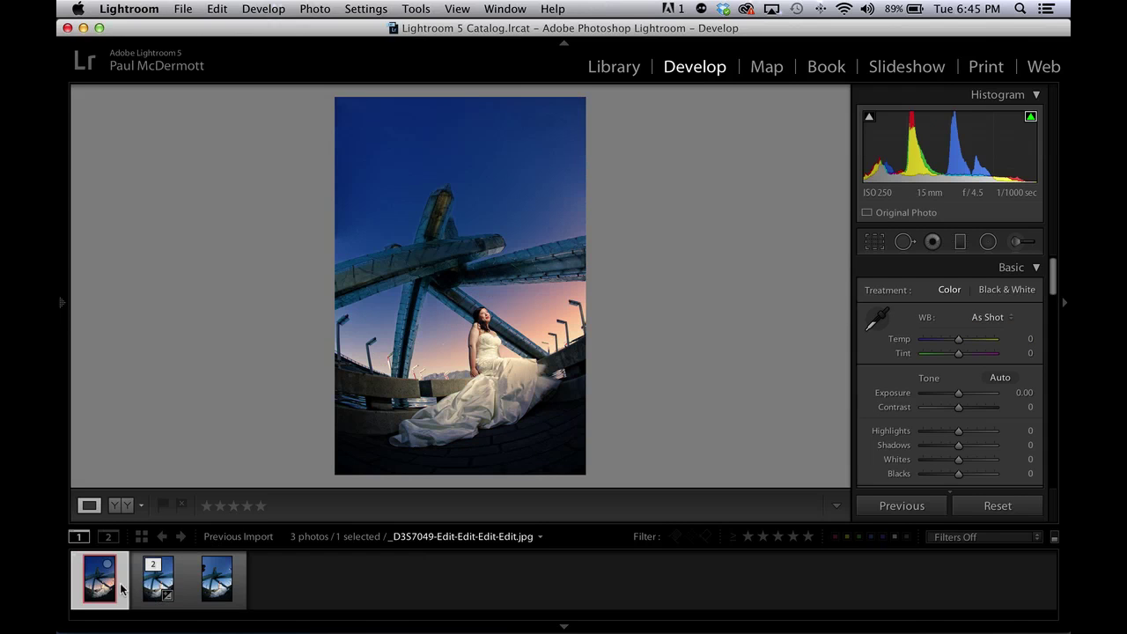
left_click(158, 586)
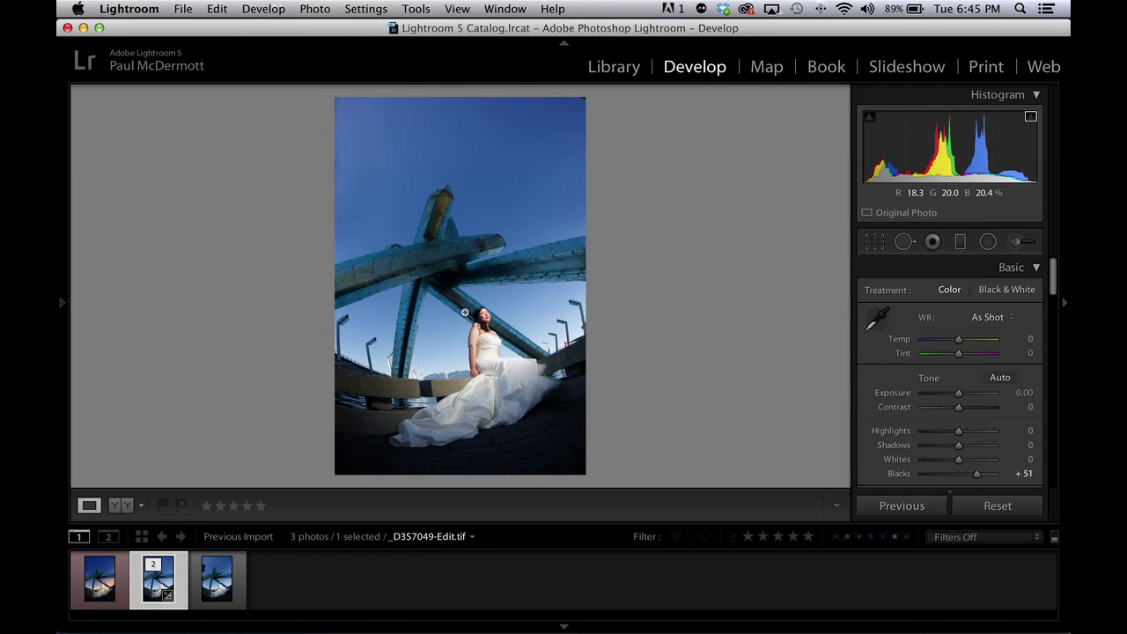
left_click(465, 310)
left_click(673, 382)
left_click(97, 586)
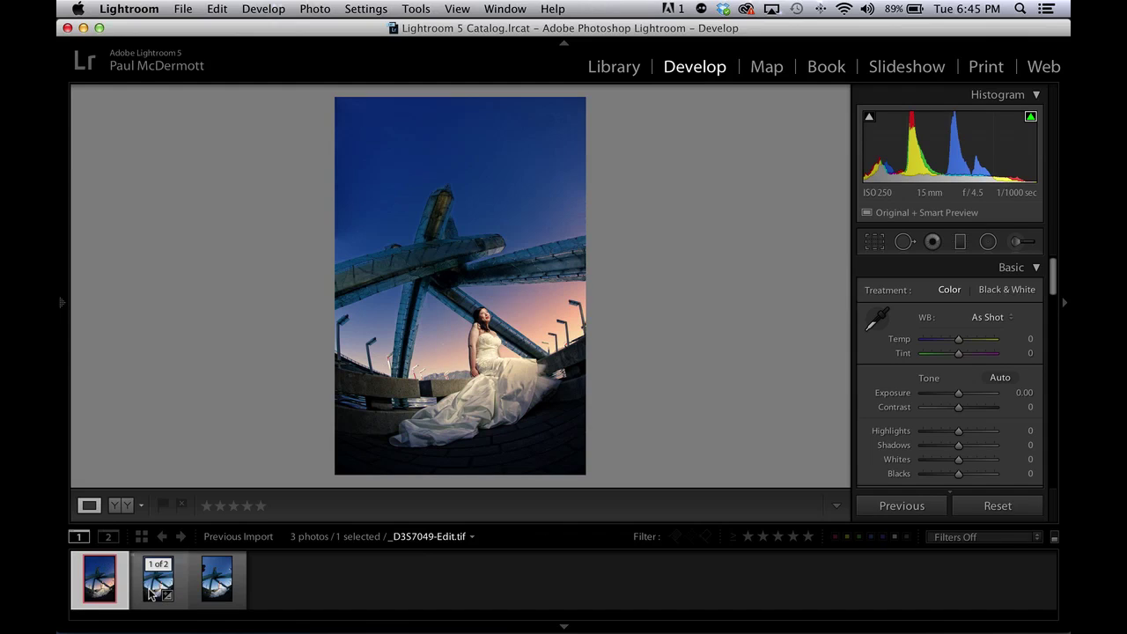
left_click(151, 592)
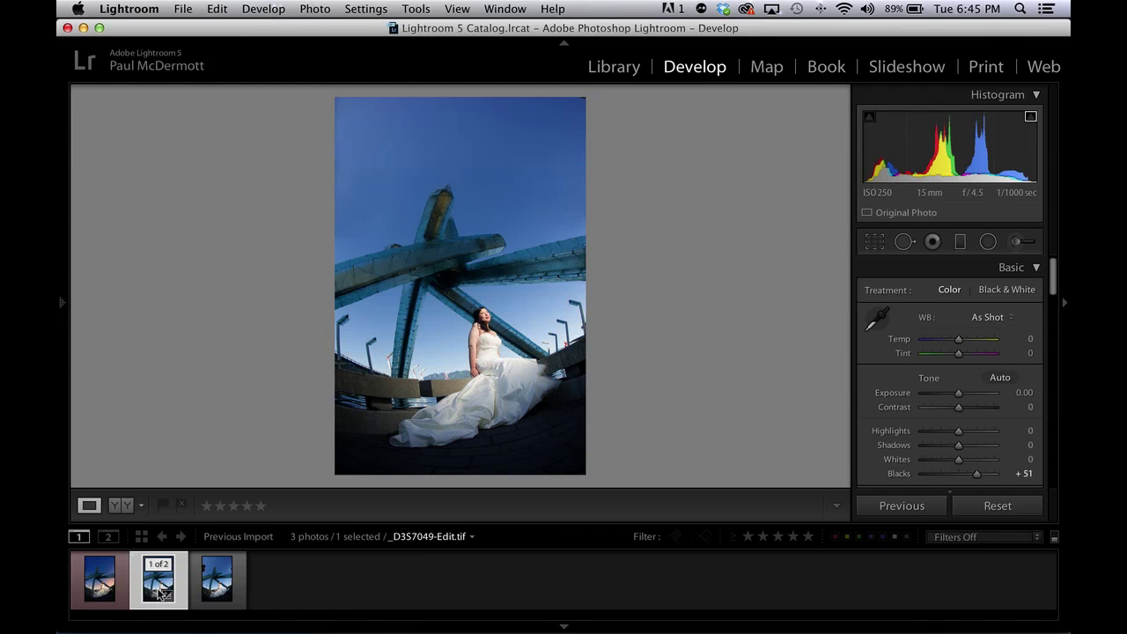
left_click(103, 582)
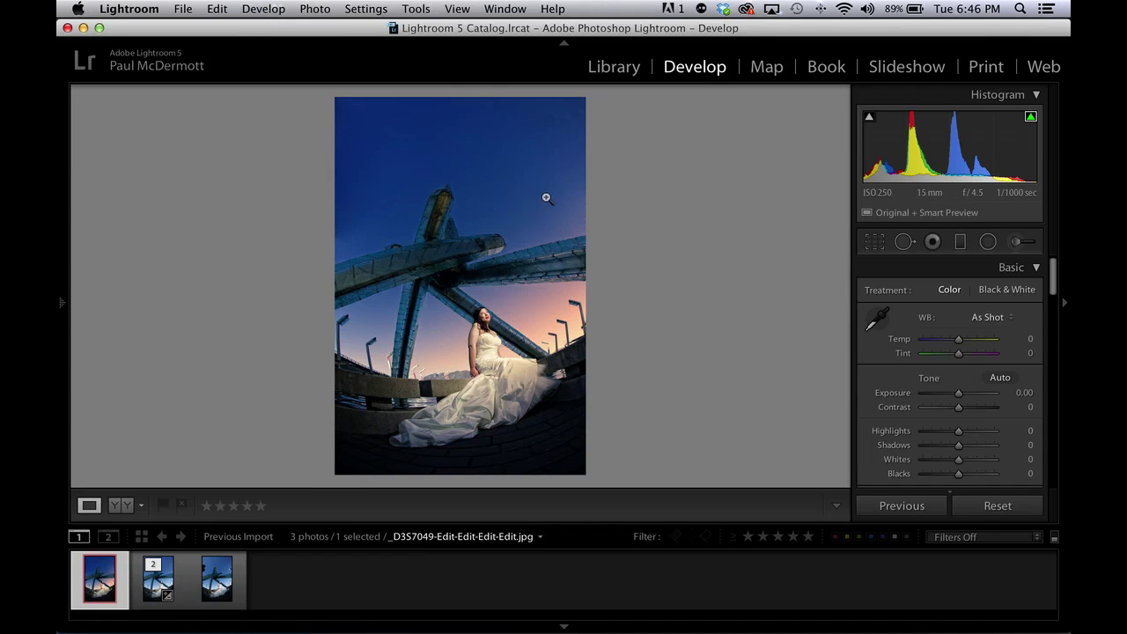
Switch to the retouched _D3S7049-Edit.tif and send it to Color Efex Pro 4 for editing.
left_click(159, 582)
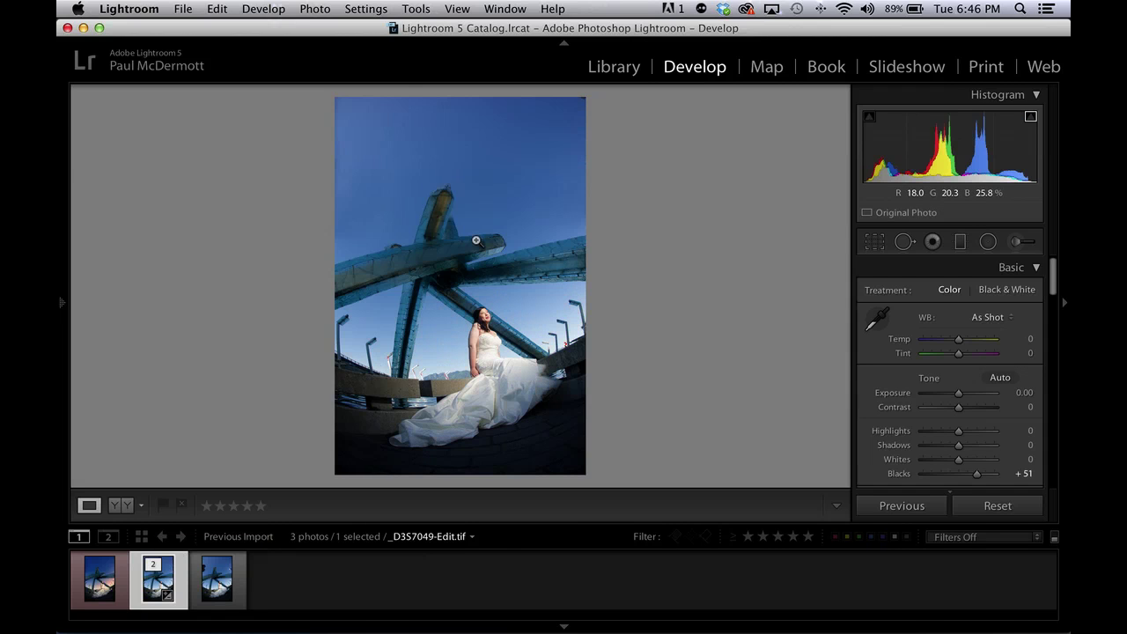
right_click(471, 241)
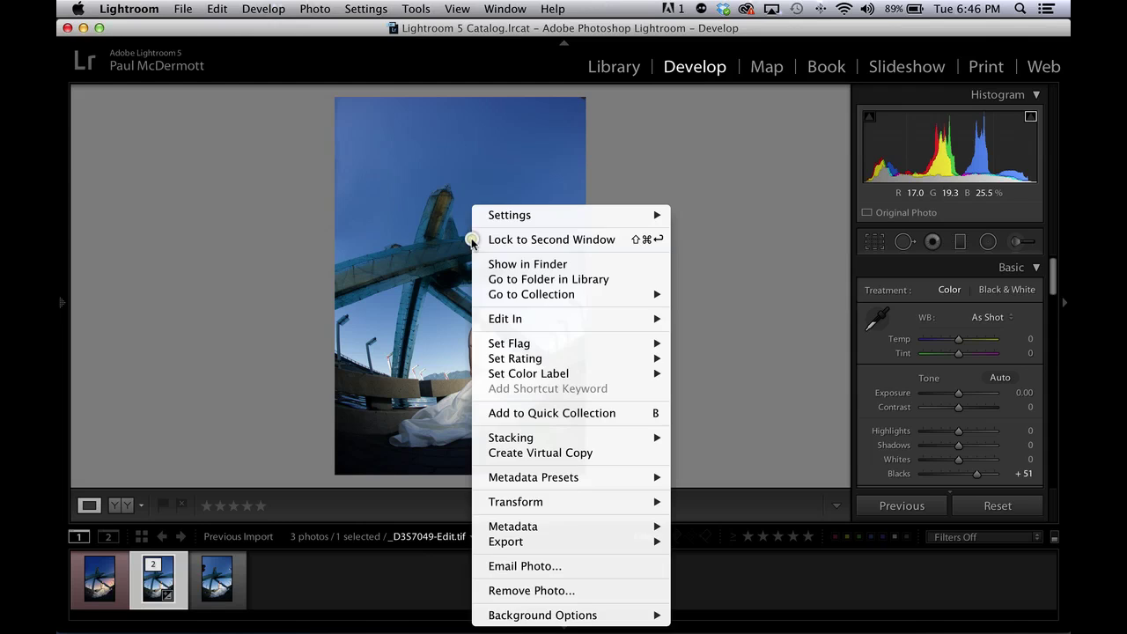
mouse_move(525, 322)
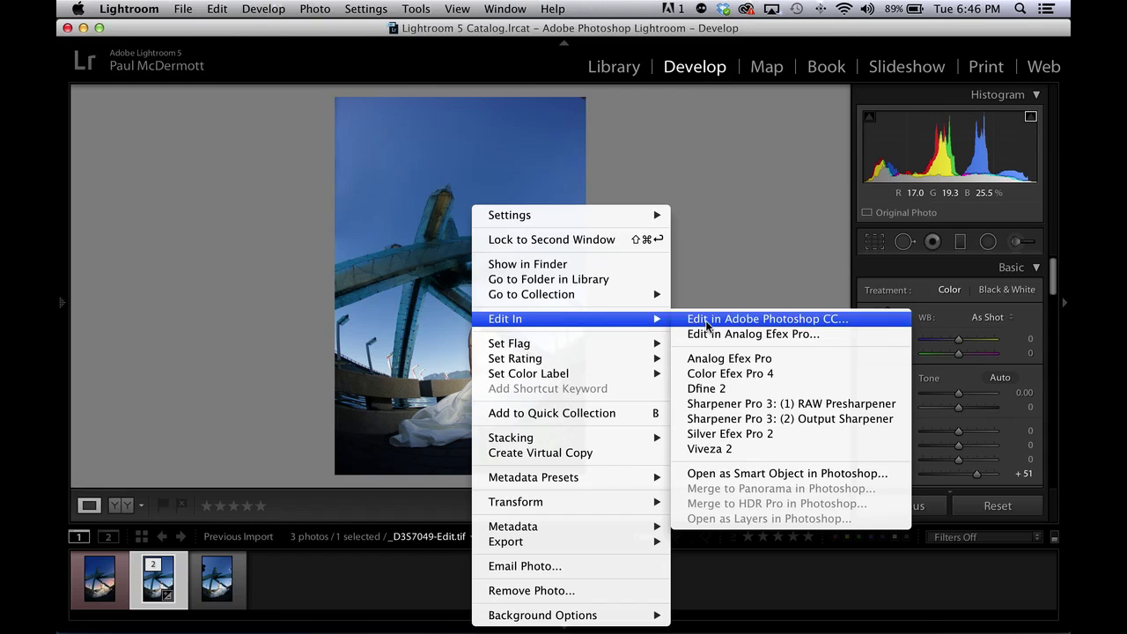
left_click(733, 374)
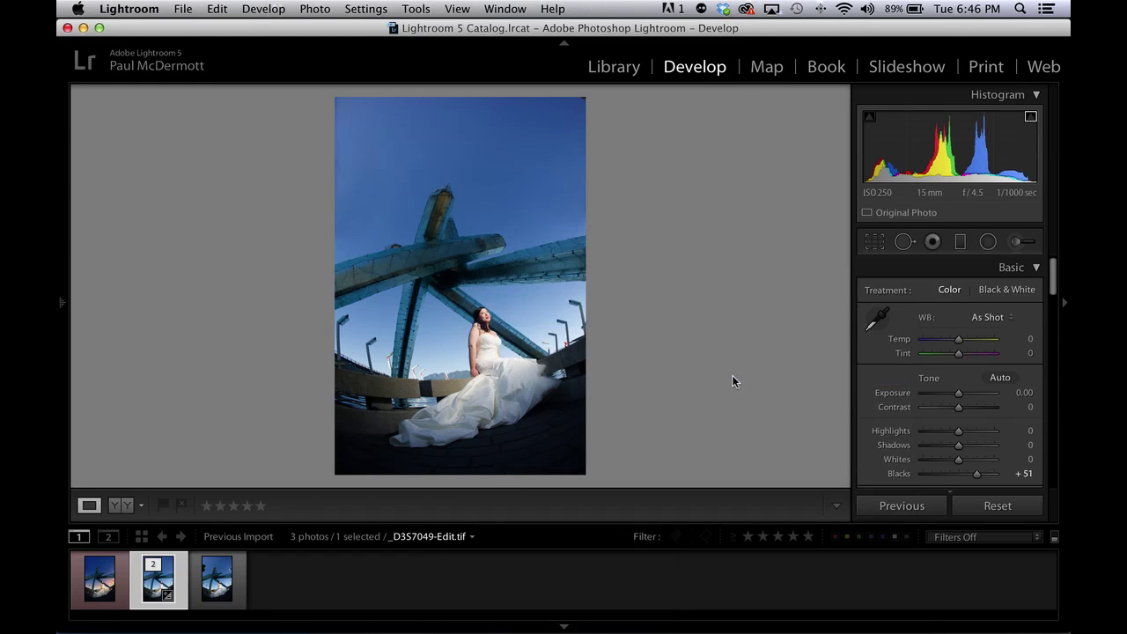
left_click(686, 358)
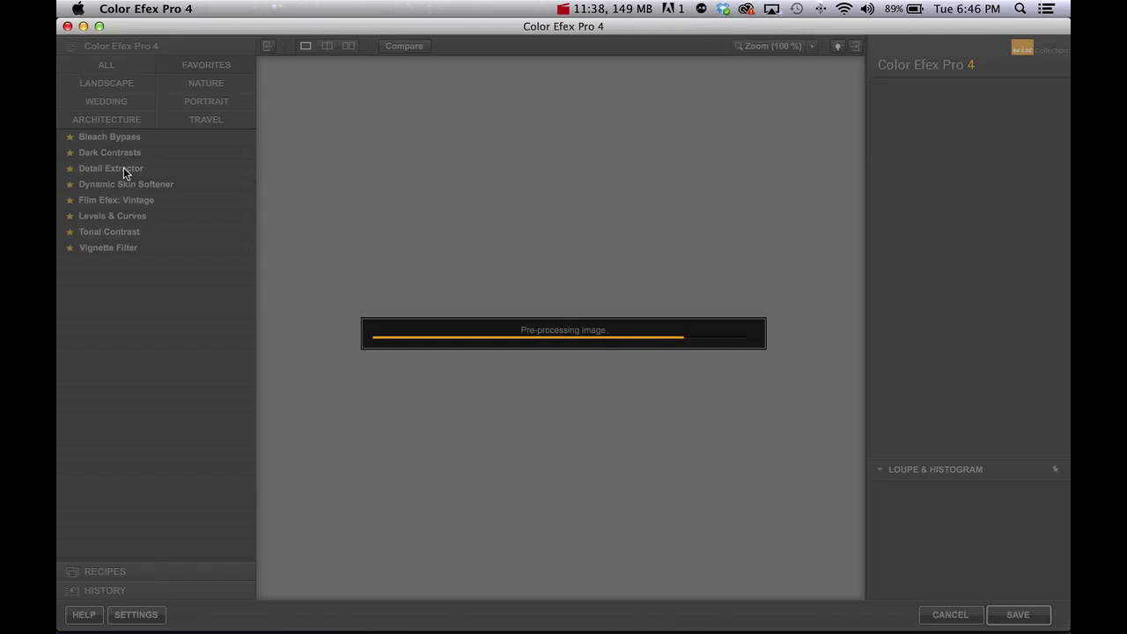
Apply the Detail Extractor filter to the whole photo and compare the image with the filter off and on.
left_click(123, 168)
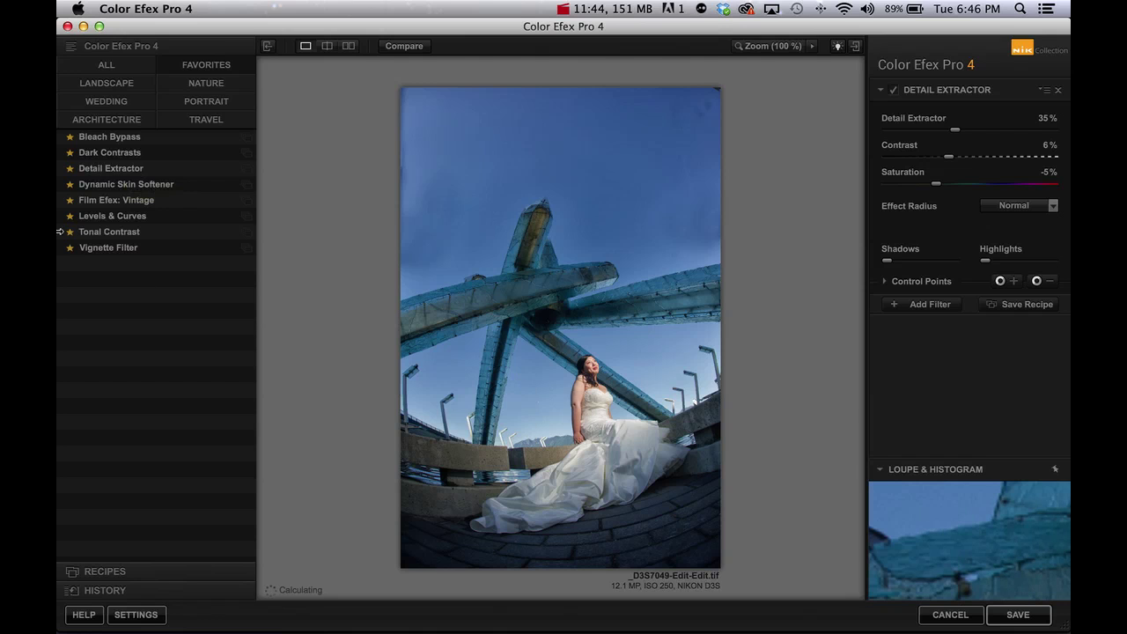
left_click(894, 90)
left_click(895, 92)
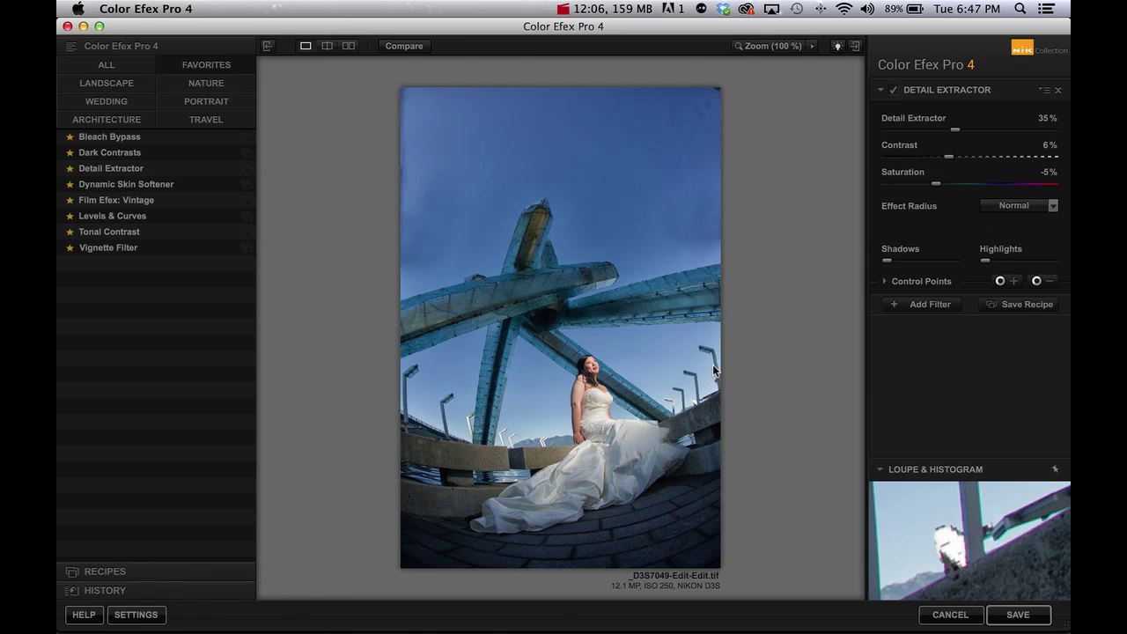
left_click(896, 90)
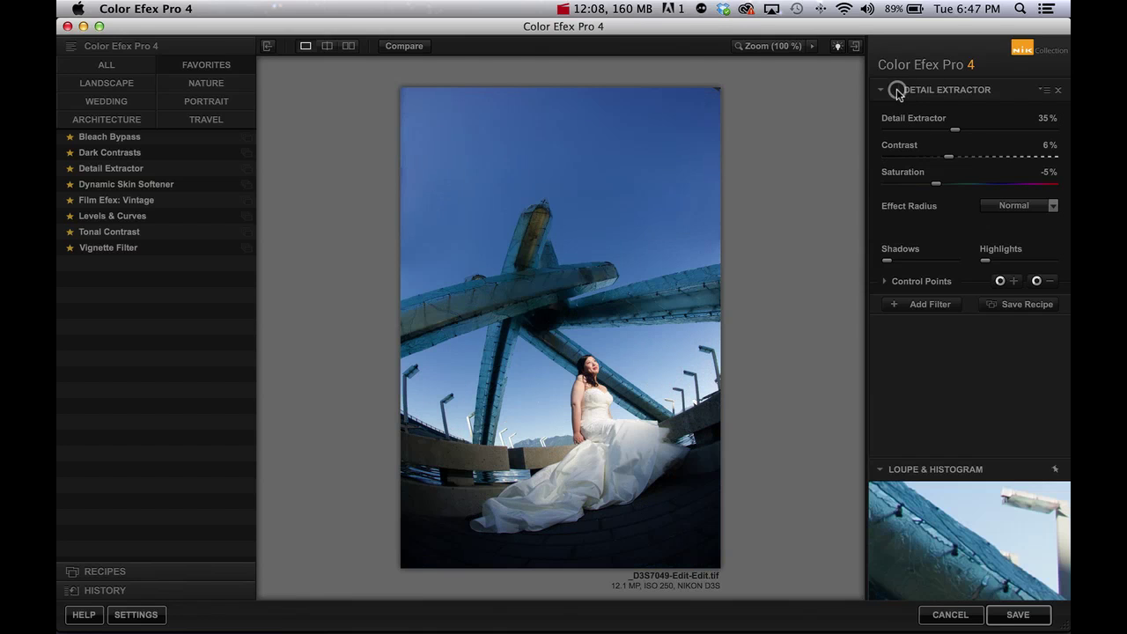
left_click(897, 90)
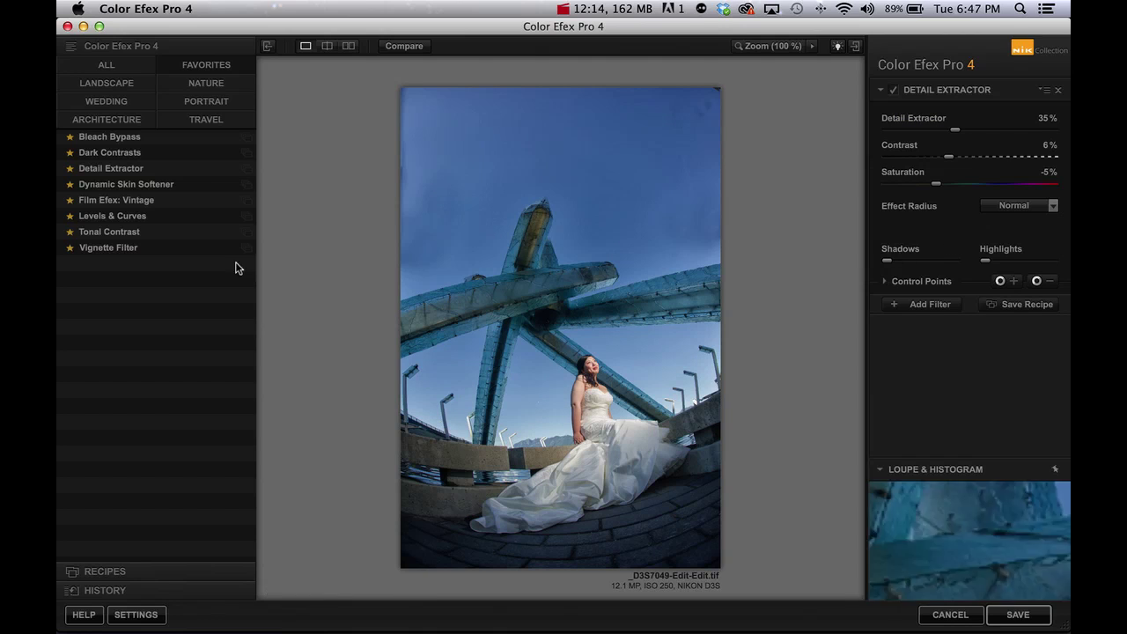
Place subtractive control points in the sky on both sides of the sculpture to exclude it from Detail Extractor.
mouse_move(933, 259)
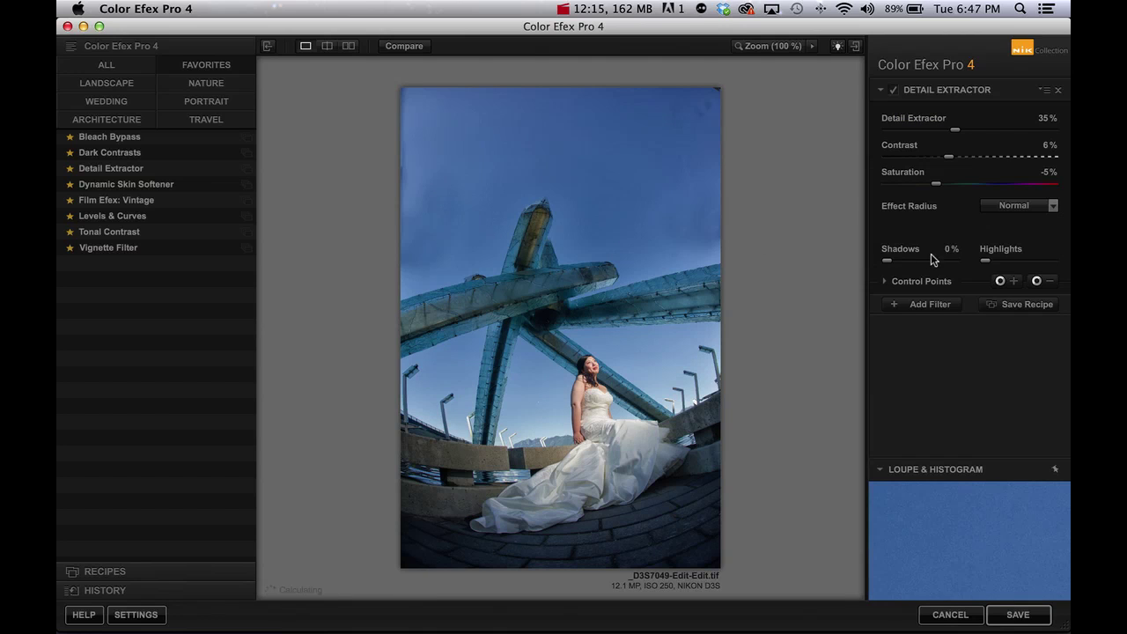
left_click(1044, 283)
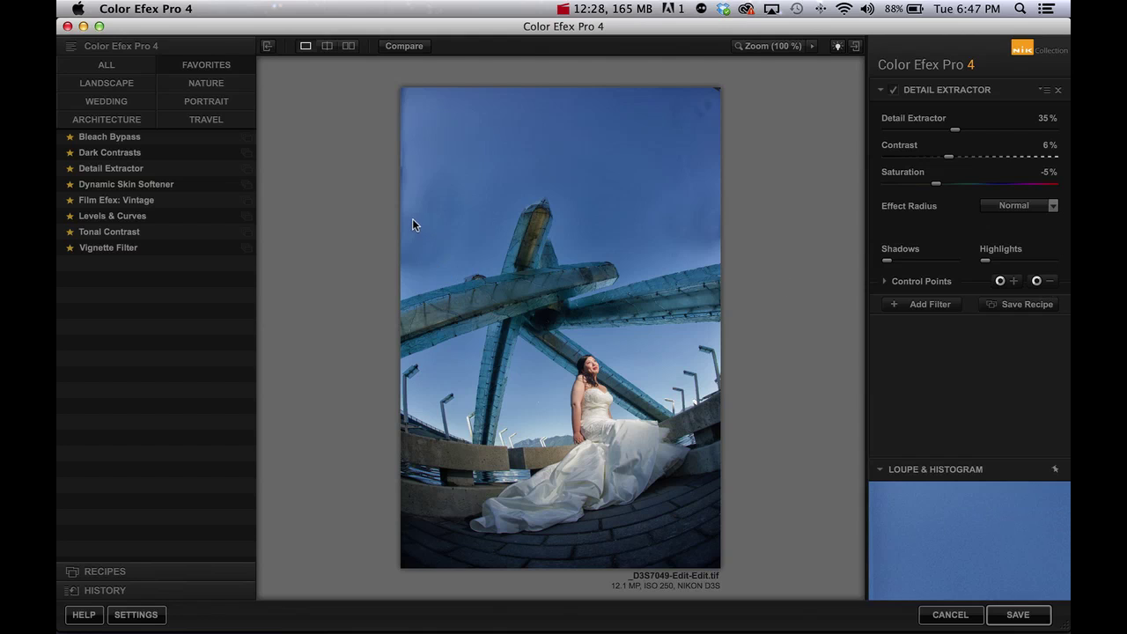
left_click(1039, 281)
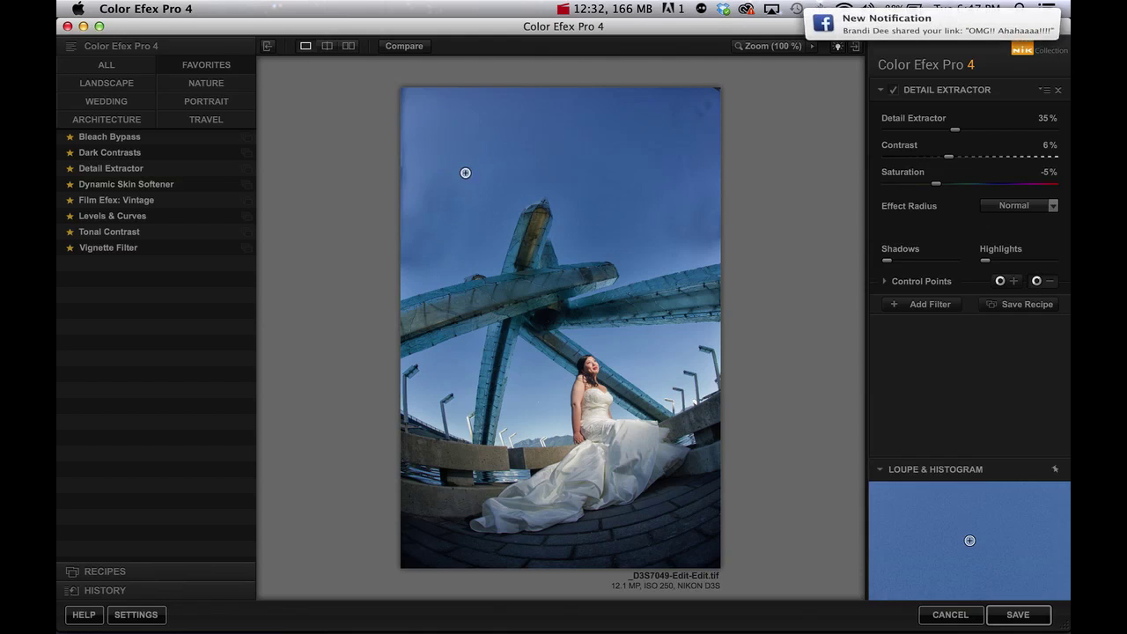
left_click(414, 229)
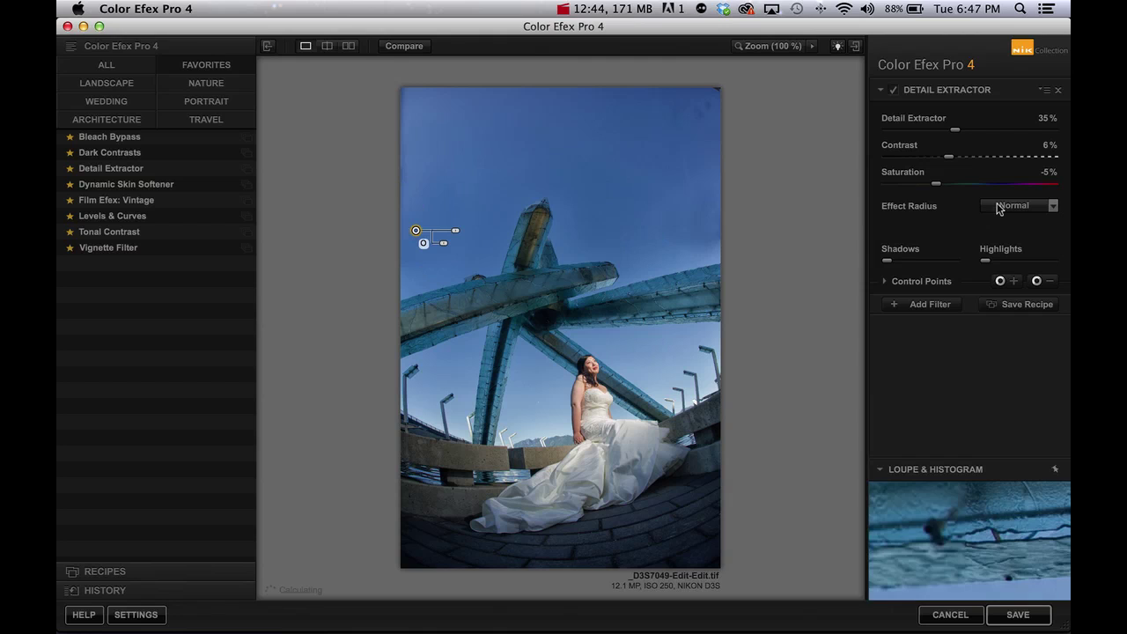
left_click(1051, 282)
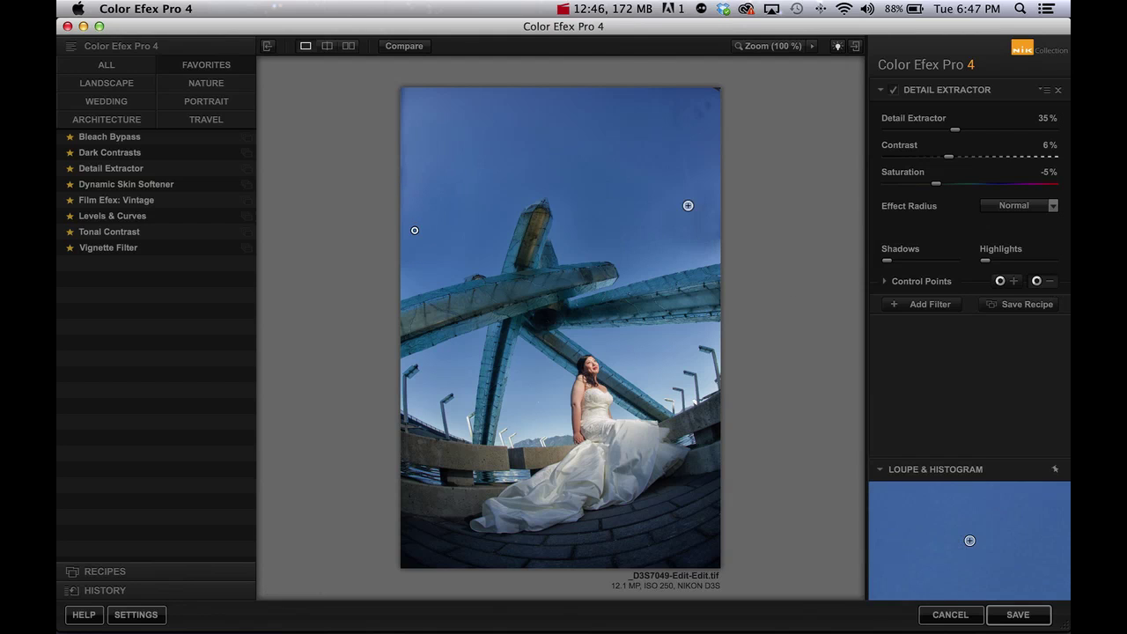
left_click(695, 208)
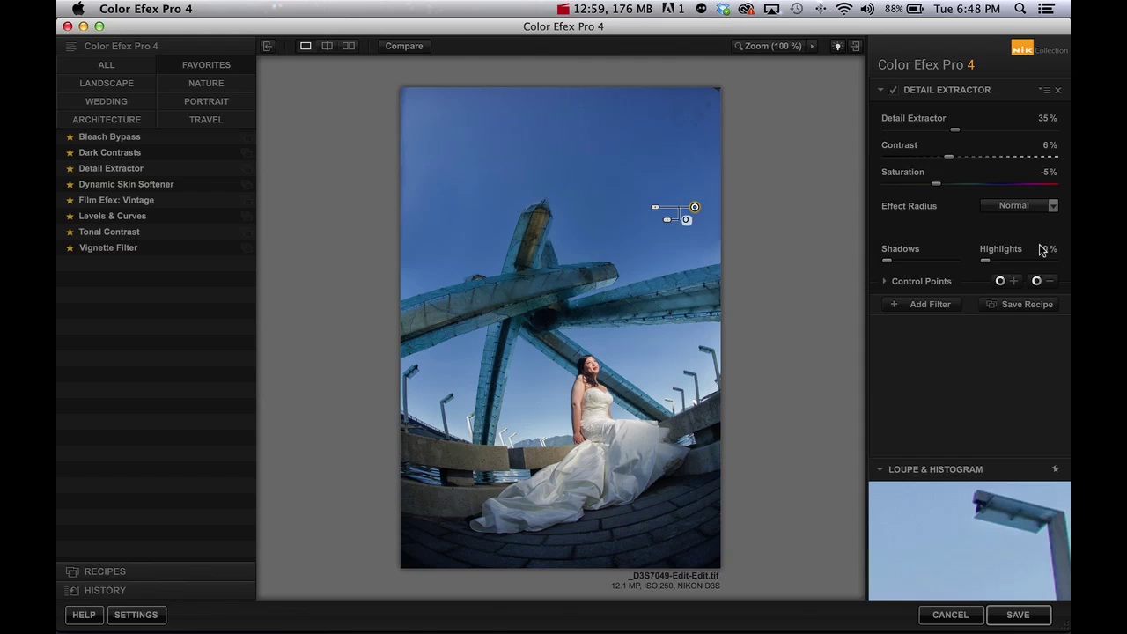
Exclude the bride's face from Detail Extractor with a subtractive control point, and save the filtered image back to Lightroom.
left_click(1037, 281)
left_click(591, 367)
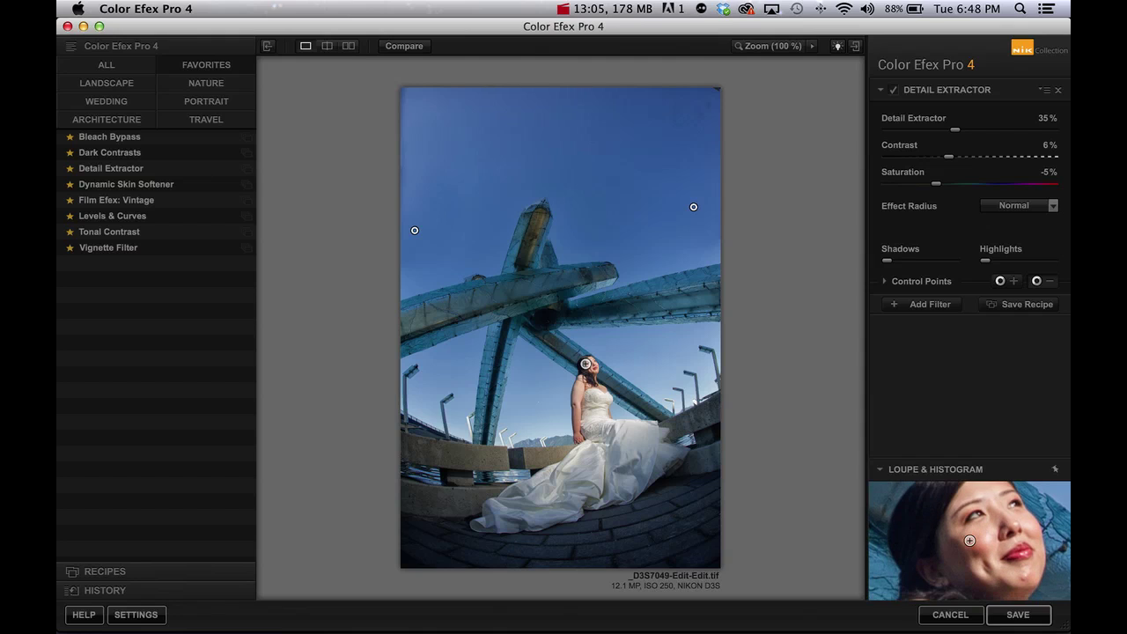
left_click(588, 368)
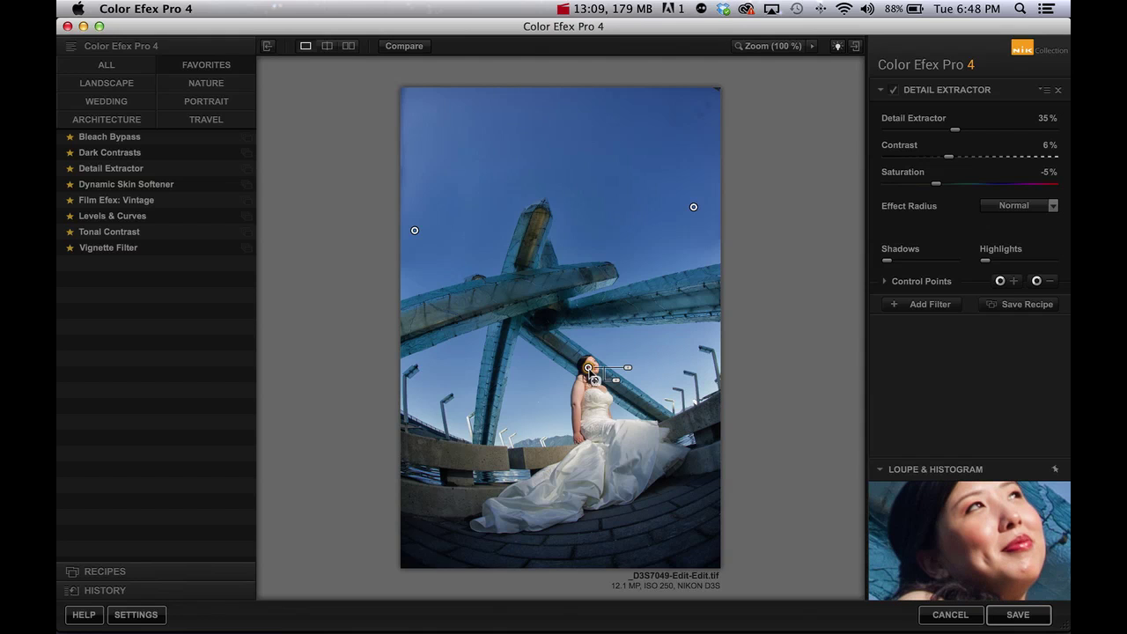
mouse_move(629, 371)
left_click_drag(629, 371, 589, 371)
mouse_move(588, 372)
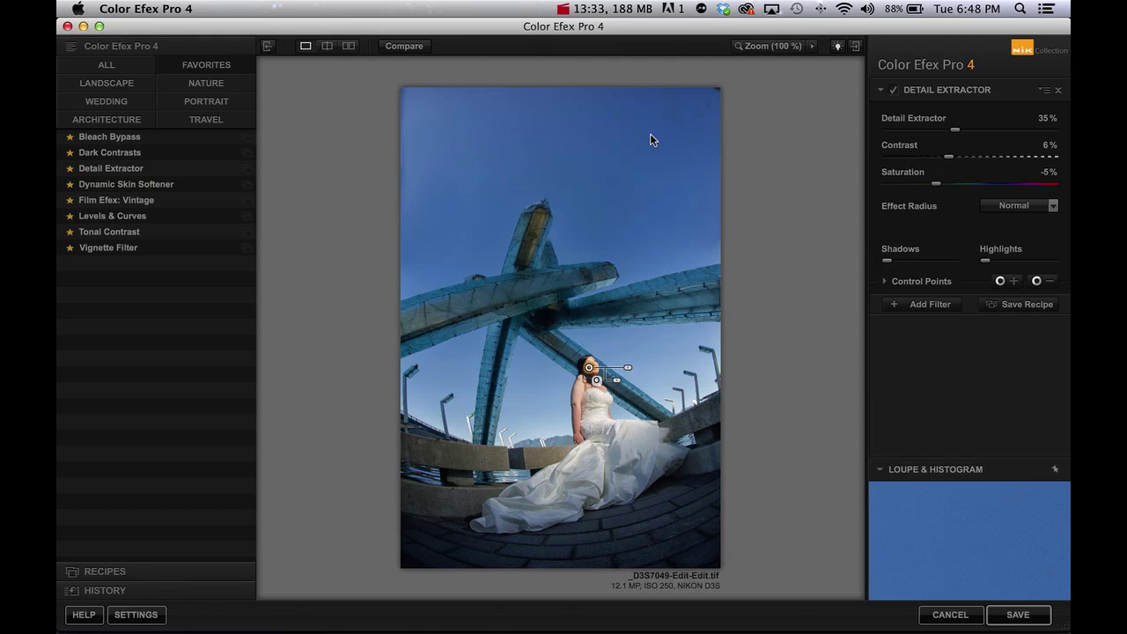
left_click(1013, 614)
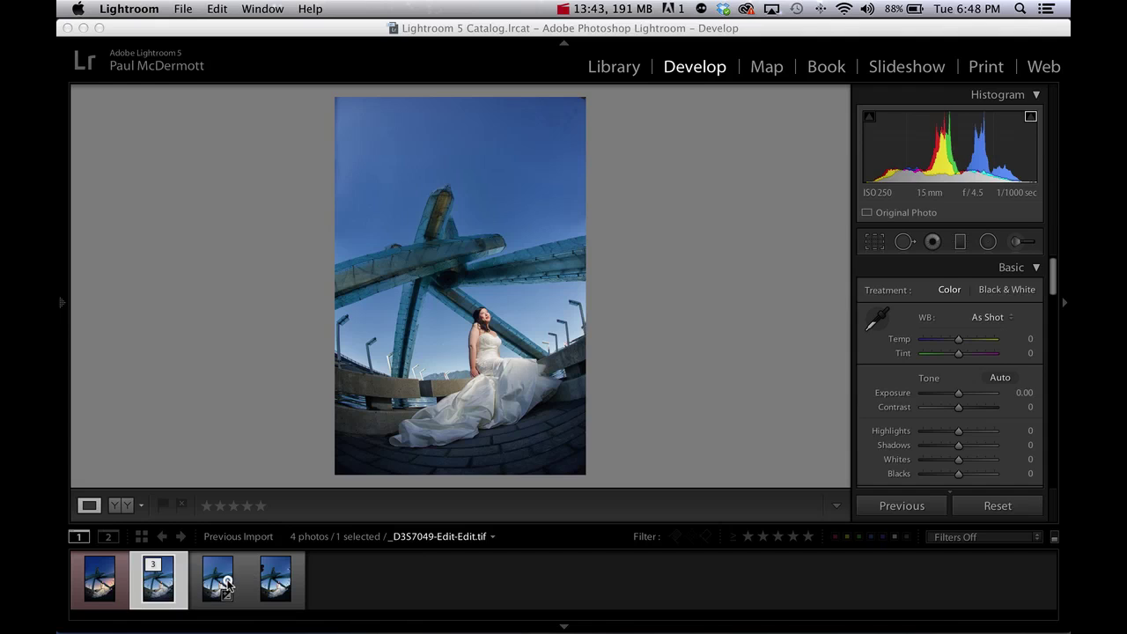
Compare the original NEF, the retouched TIFF, the Detail Extractor version and the finished sunset-toned JPEG, and return to the Detail Extractor version.
left_click(281, 581)
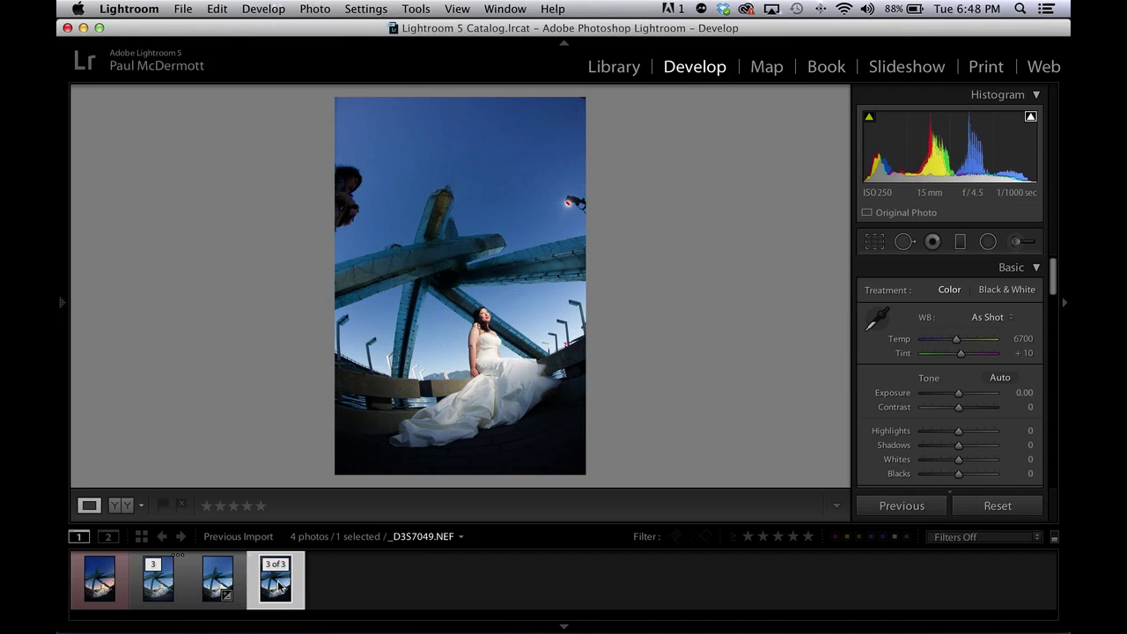
left_click(222, 583)
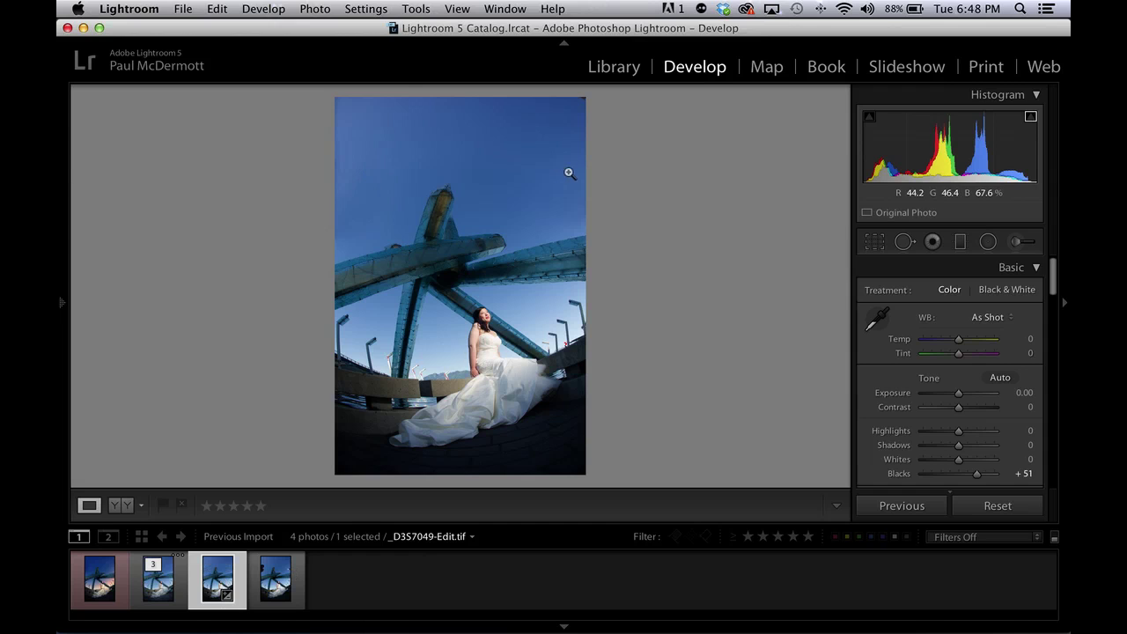
left_click(156, 593)
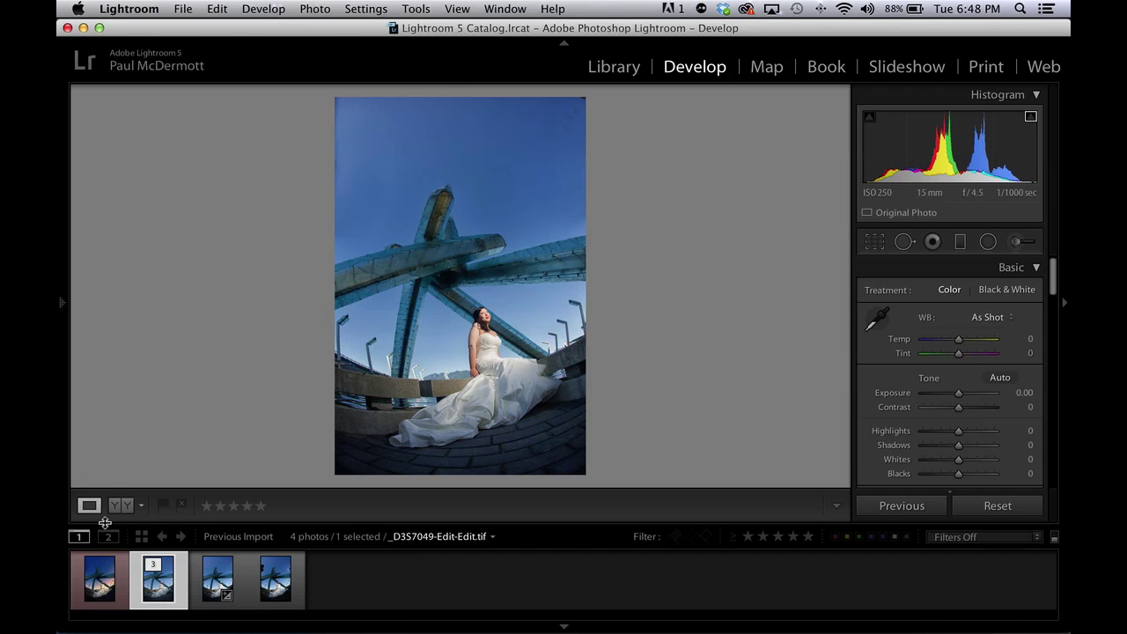
left_click(95, 581)
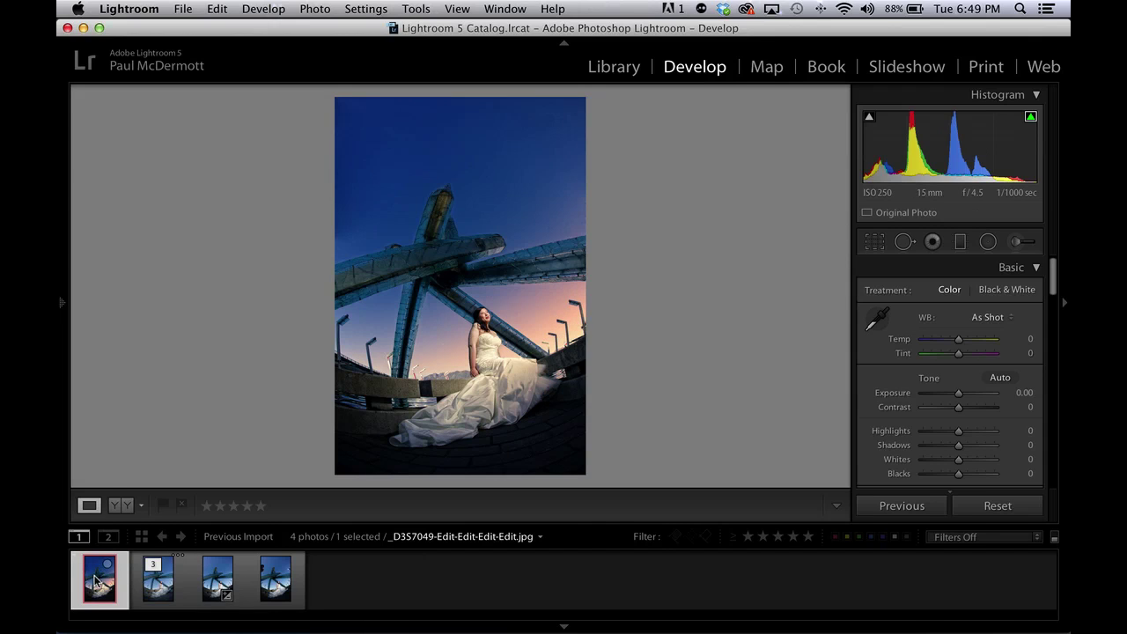
left_click(150, 596)
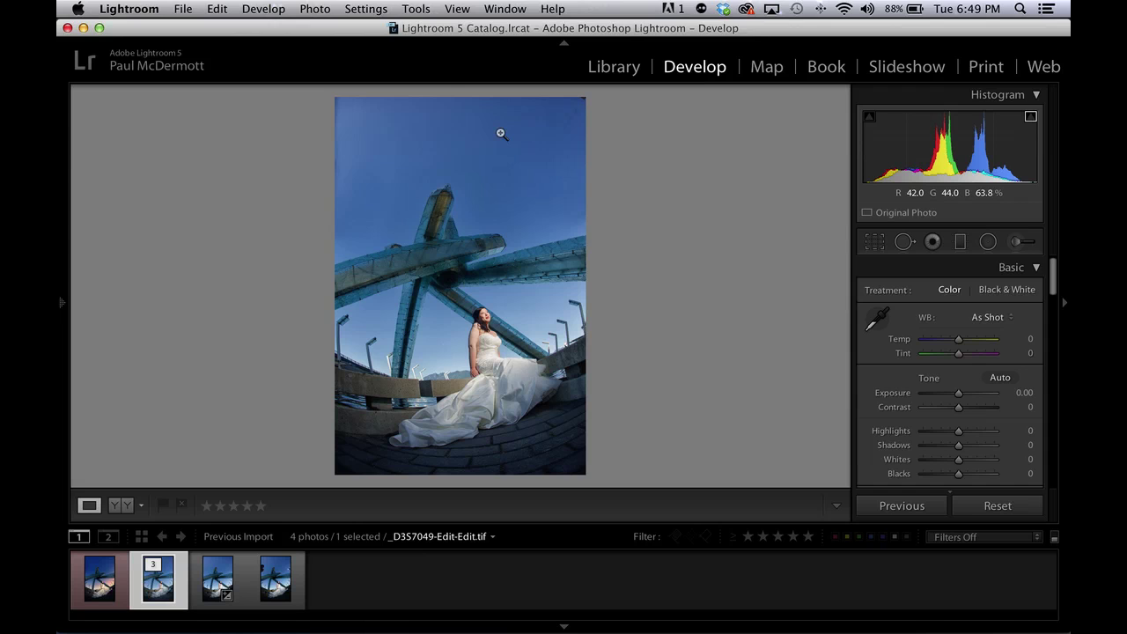
Crop a narrow strip of sky off the top edge of _D3S7049-Edit-Edit.tif.
key("r")
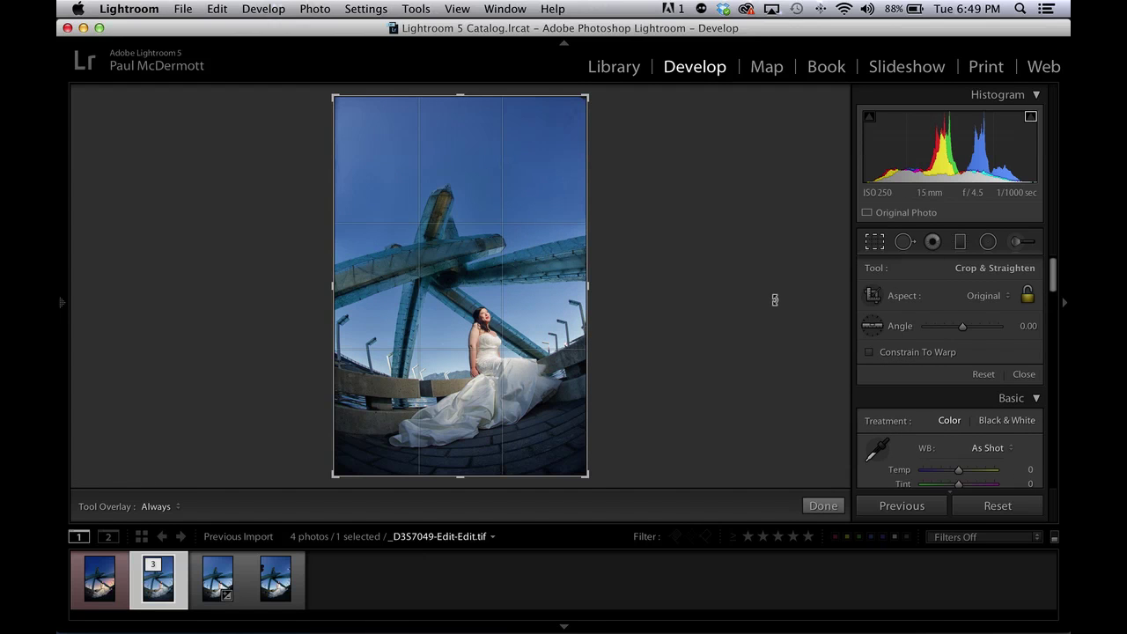
left_click_drag(457, 94, 456, 108)
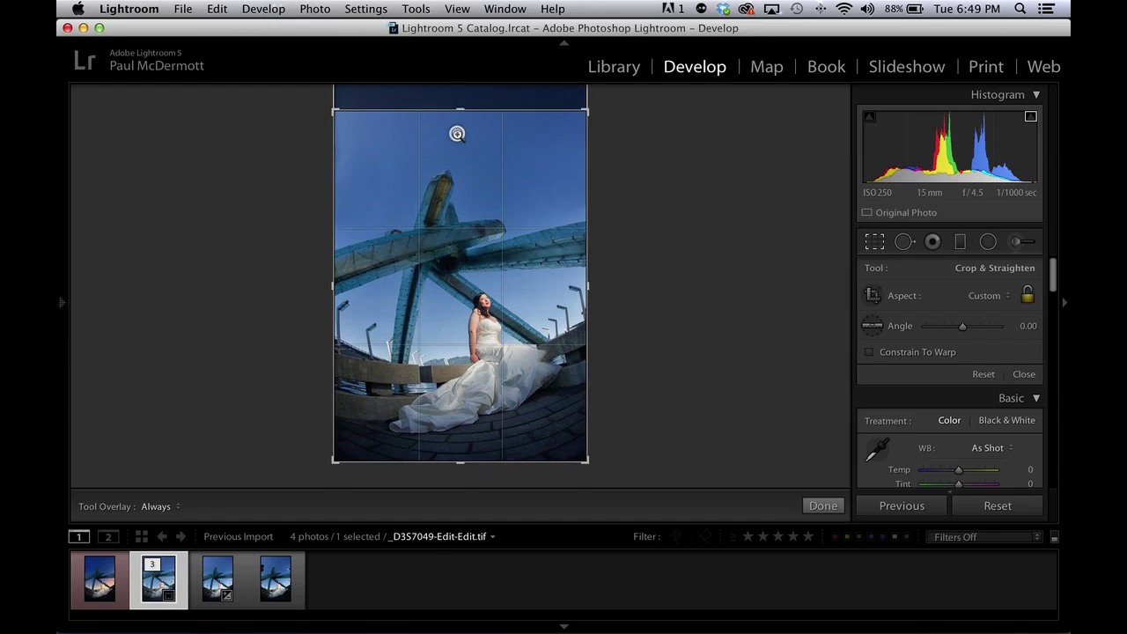
key("Return")
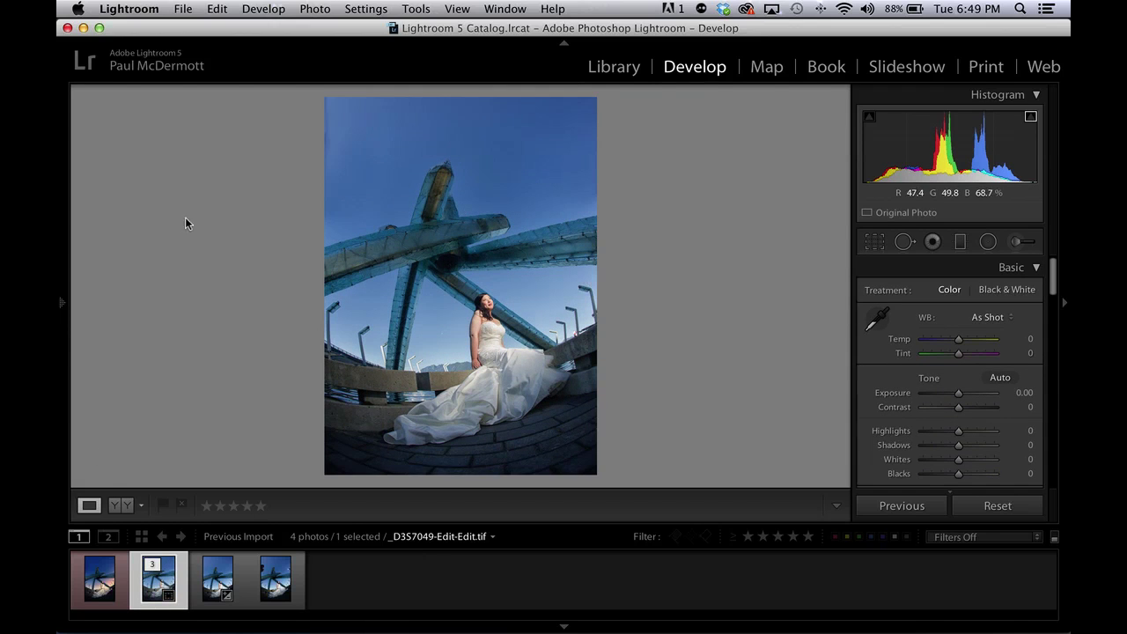
Compare the cropped Detail Extractor TIFF repeatedly with the finished sunset-toned JPEG.
left_click(96, 584)
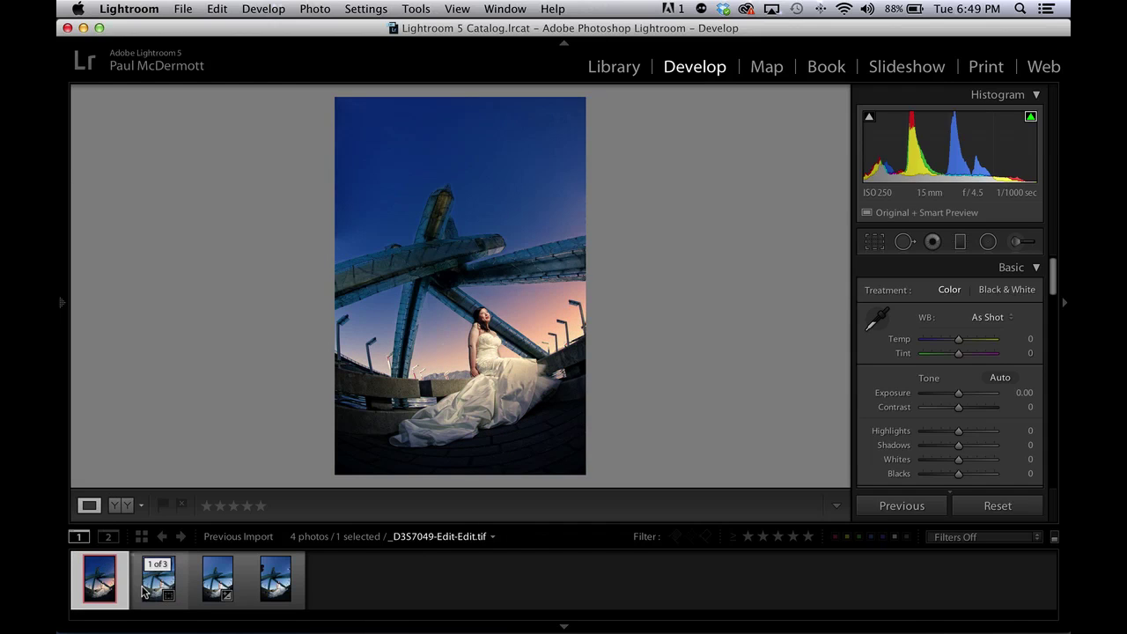
left_click(158, 592)
left_click(110, 597)
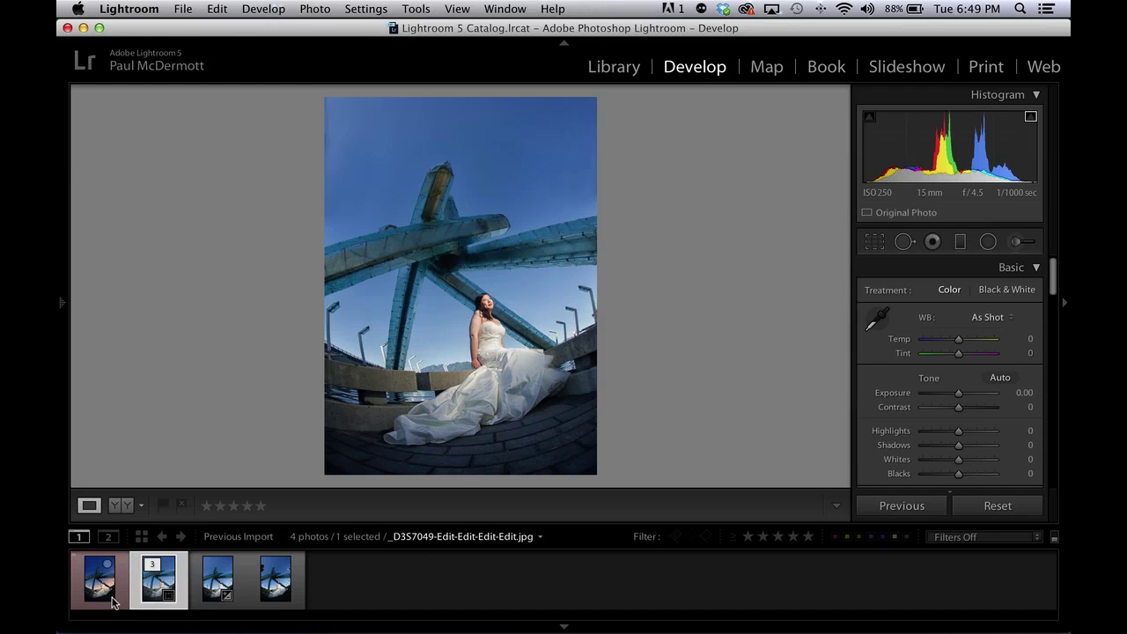
left_click(157, 586)
left_click(99, 582)
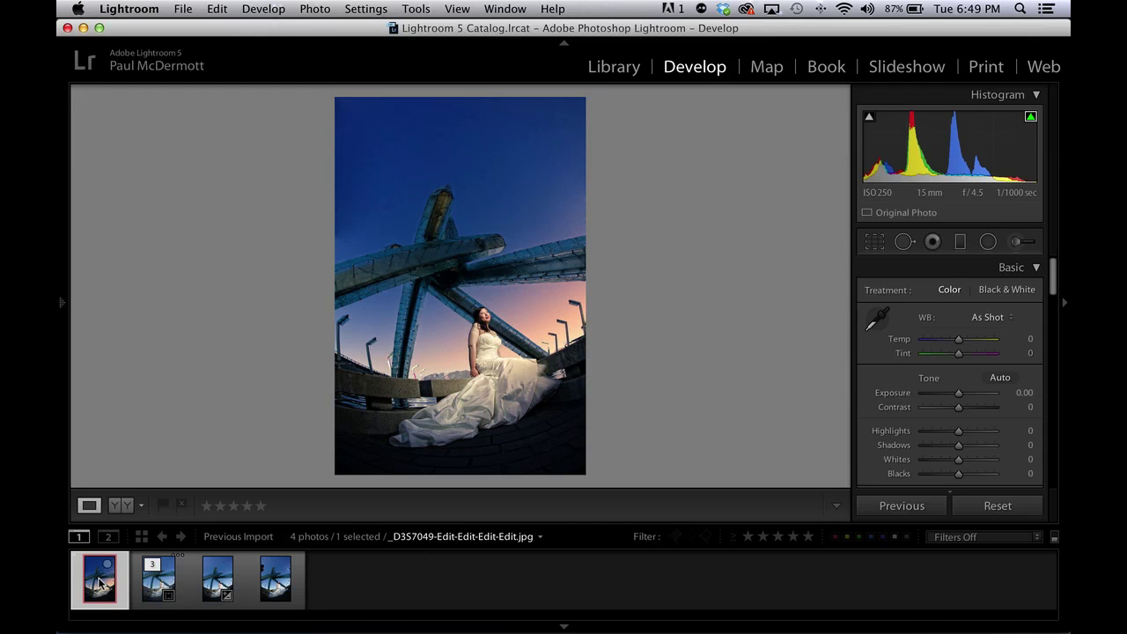
left_click(154, 586)
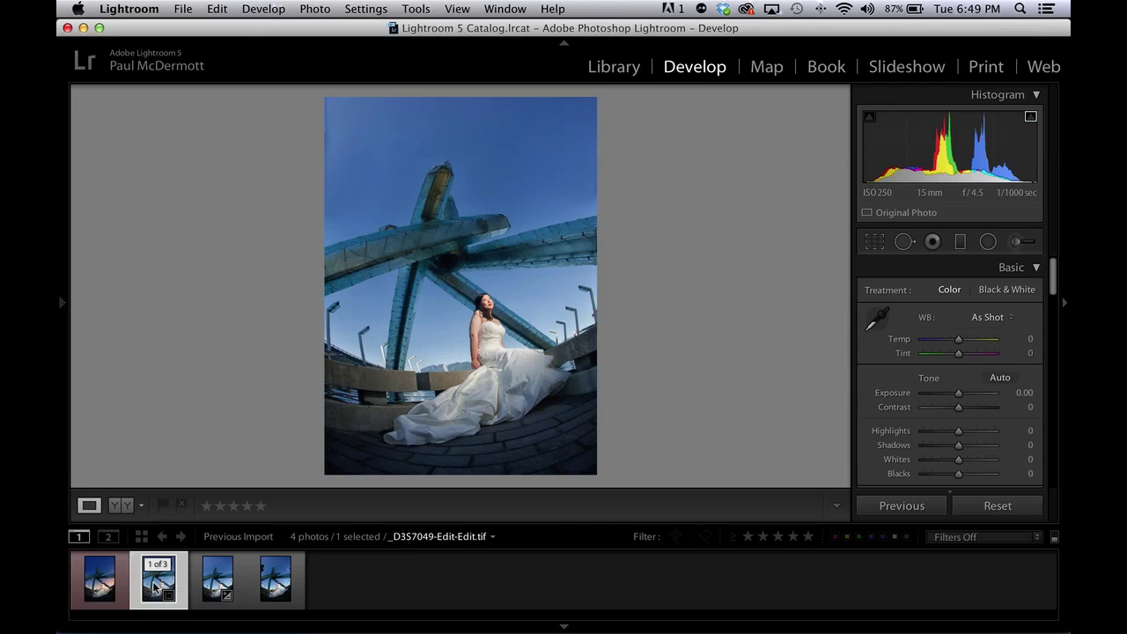
left_click(101, 584)
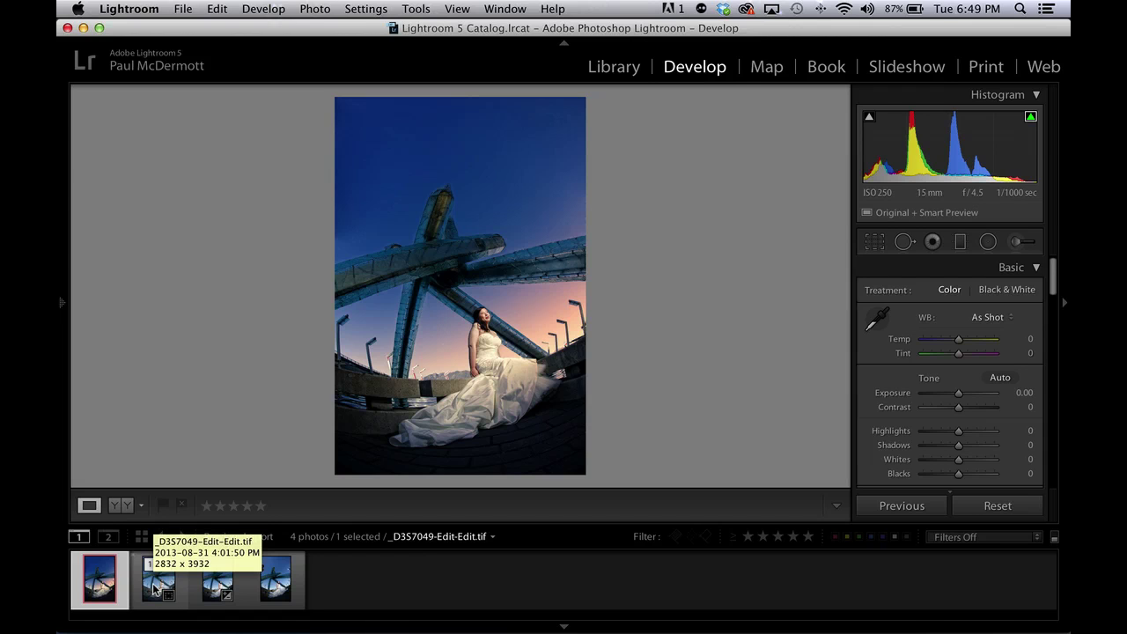
Open the cropped _D3S7049-Edit-Edit.tif in Viveza 2 for editing.
left_click(154, 588)
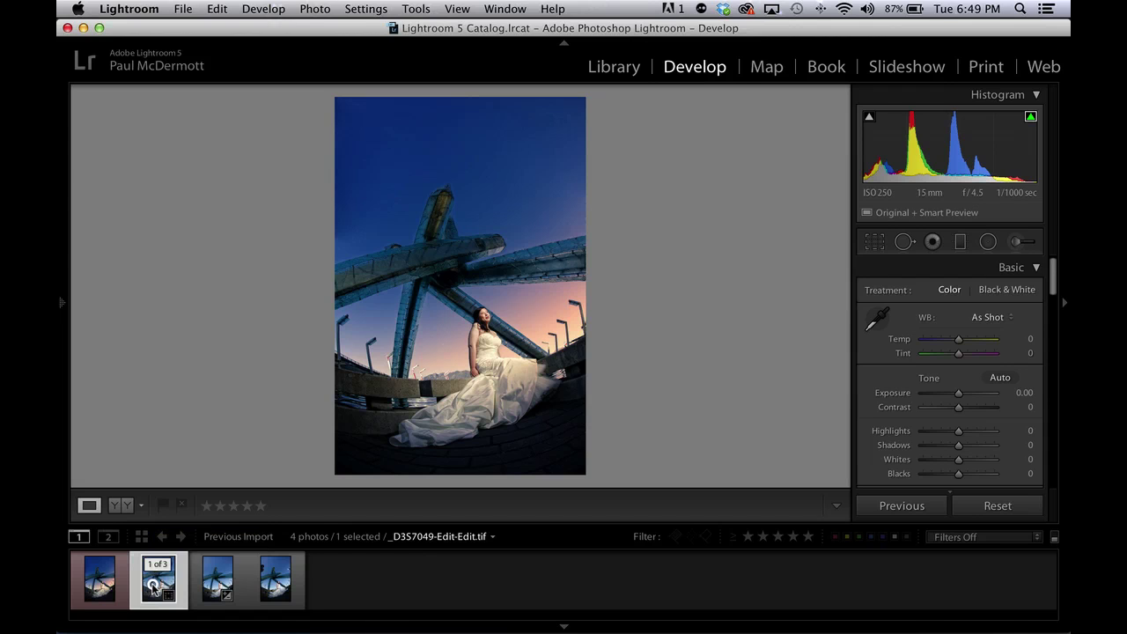
right_click(488, 178)
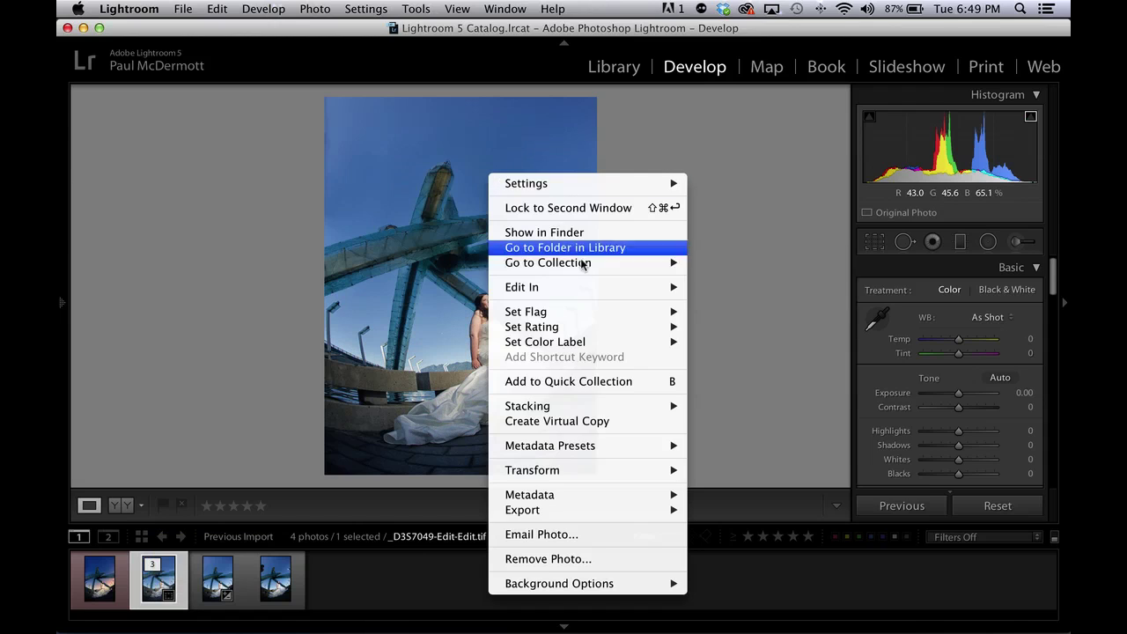
mouse_move(582, 291)
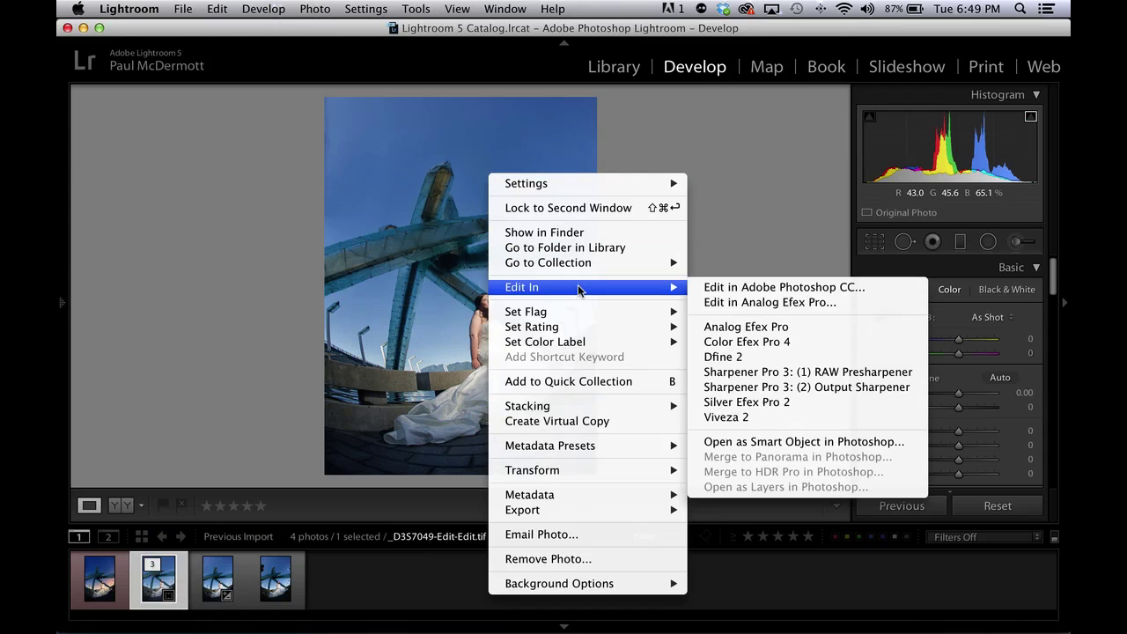
left_click(744, 417)
left_click(679, 357)
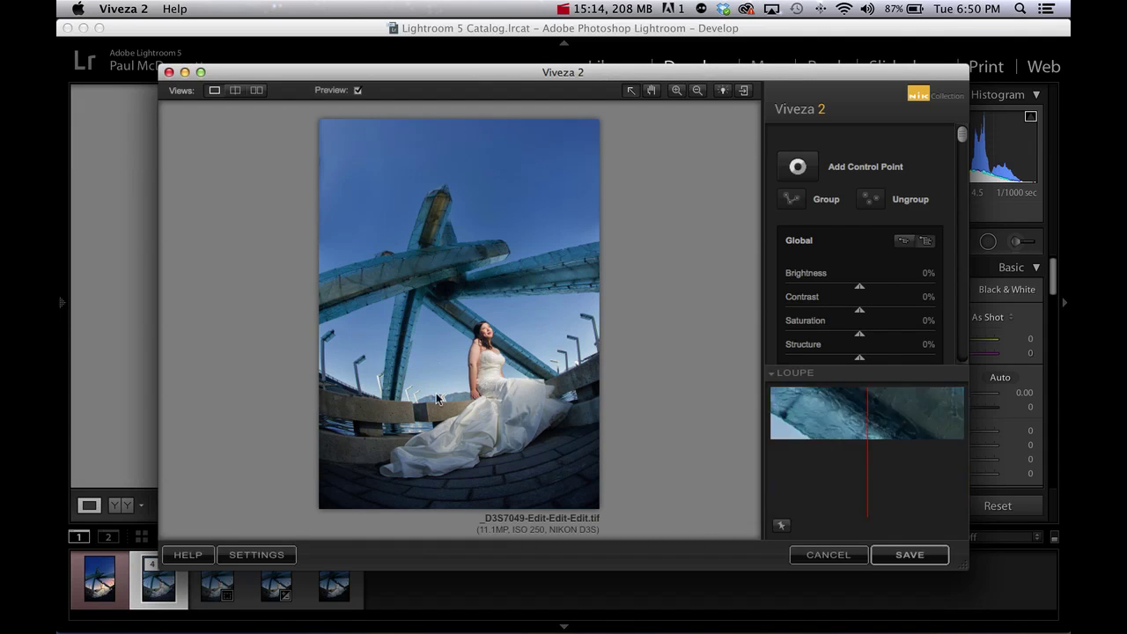
Add a control point in the sky's upper left corner, lower its brightness to -35%, and enlarge its area of effect.
left_click(799, 168)
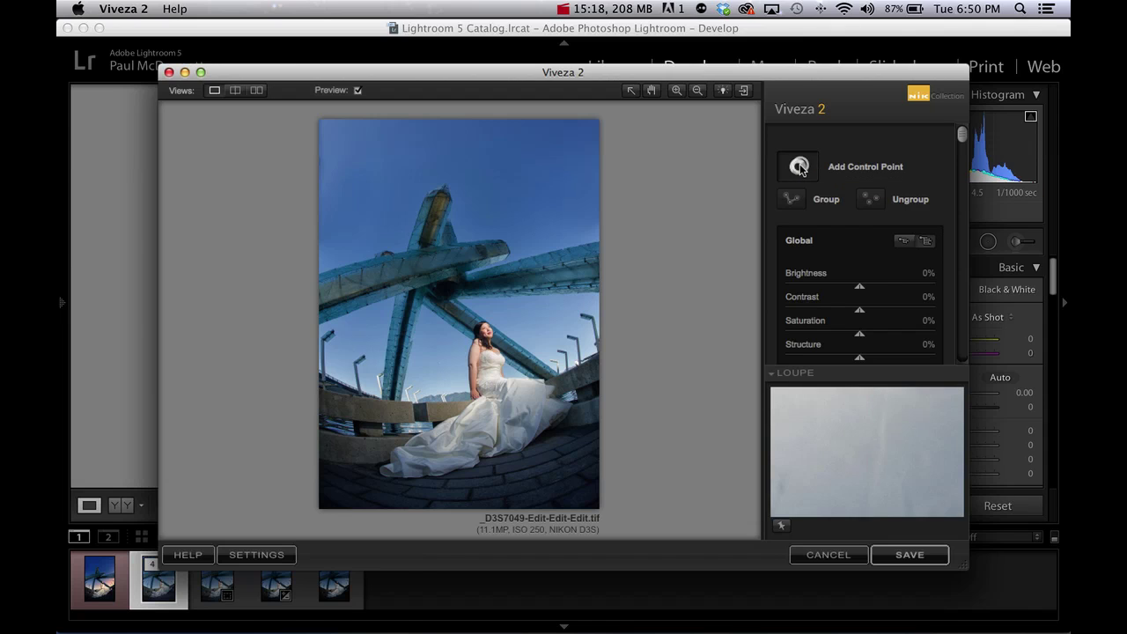
left_click(344, 141)
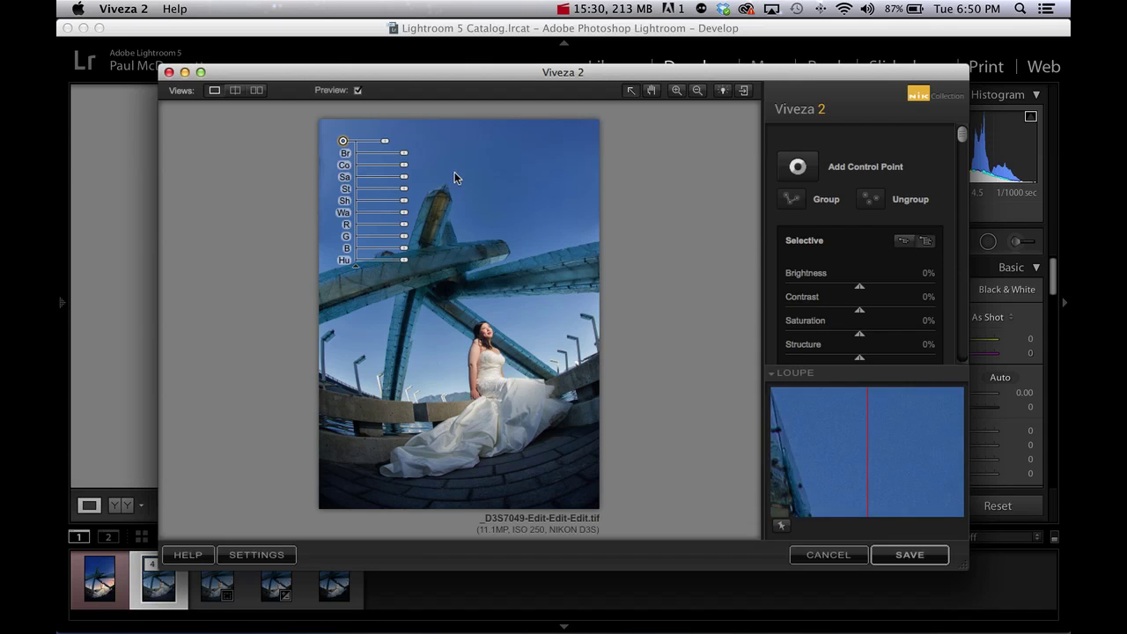
left_click_drag(405, 157, 393, 155)
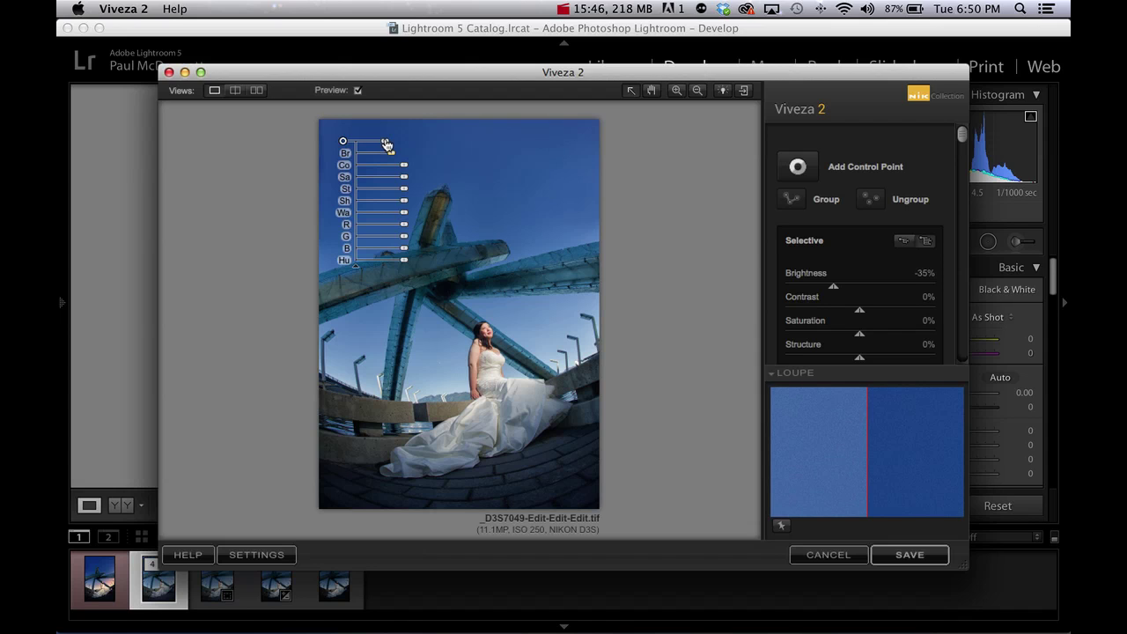
left_click_drag(388, 145, 402, 141)
Add a second control point in the sky's upper right corner and set its brightness to -21%.
left_click(802, 167)
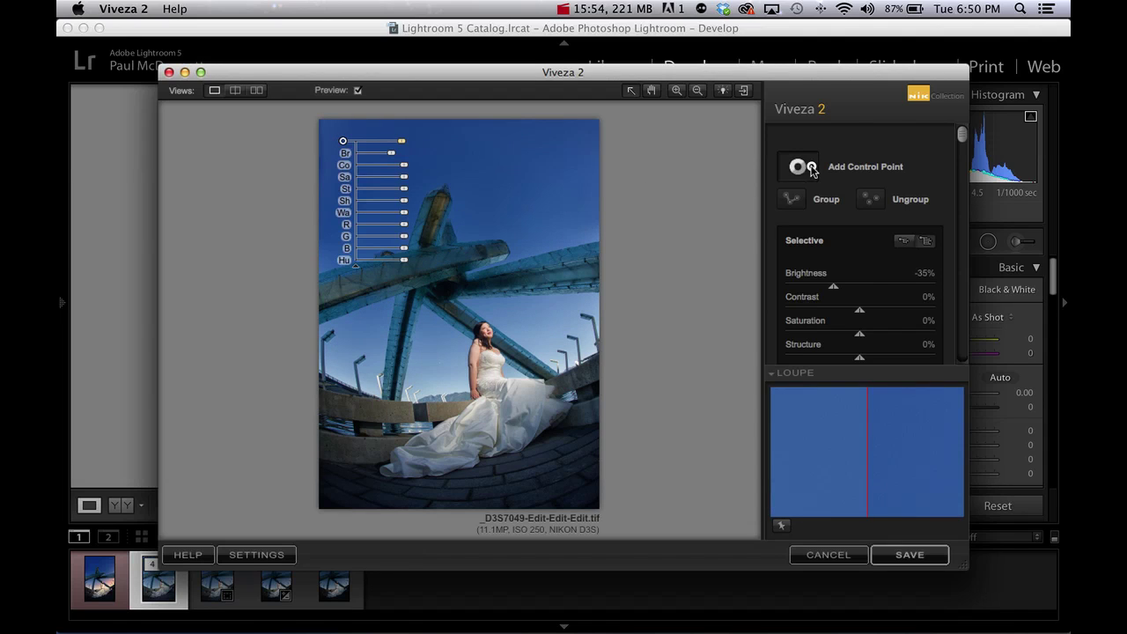
left_click(583, 146)
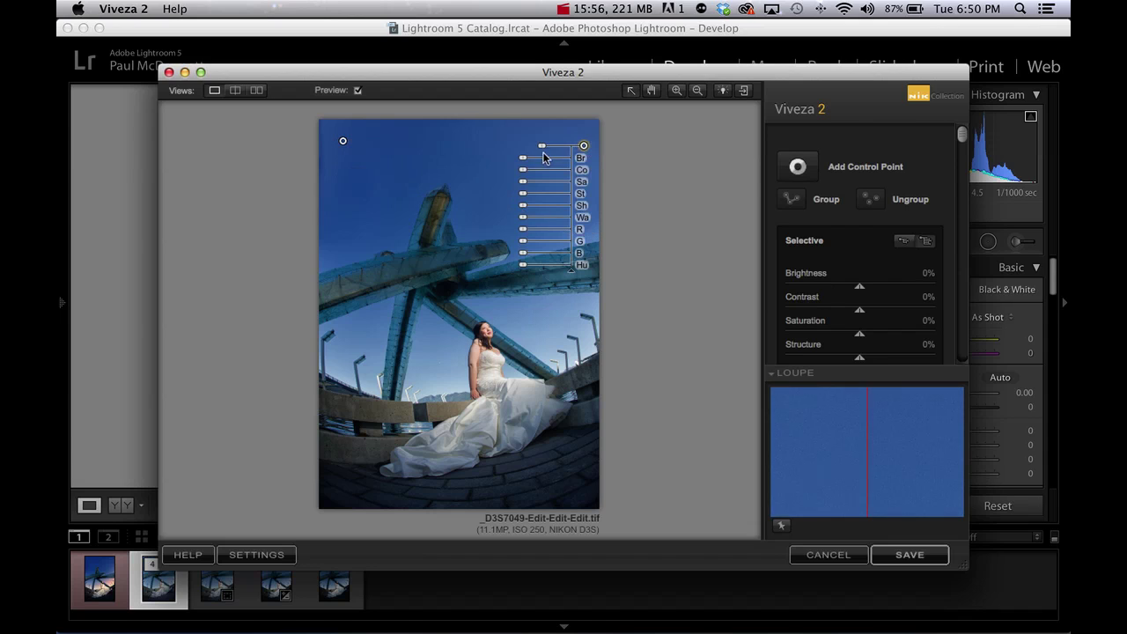
left_click_drag(527, 164, 530, 158)
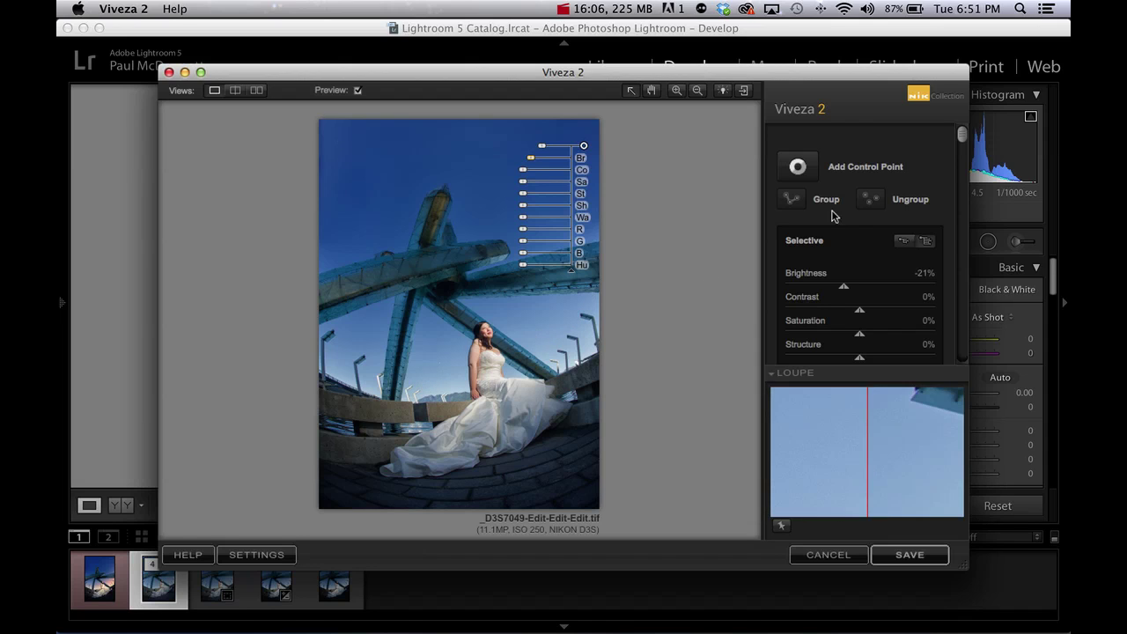
Add a control point on the low sky just right of the bride and raise its warmth for an orange sunset glow.
left_click(795, 168)
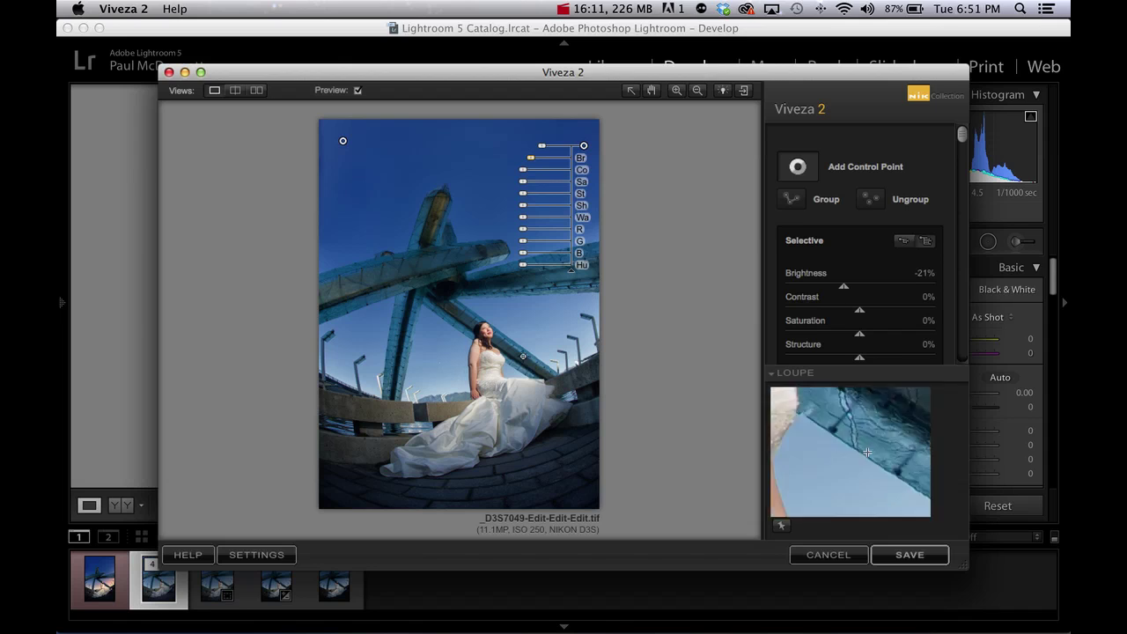
left_click(546, 351)
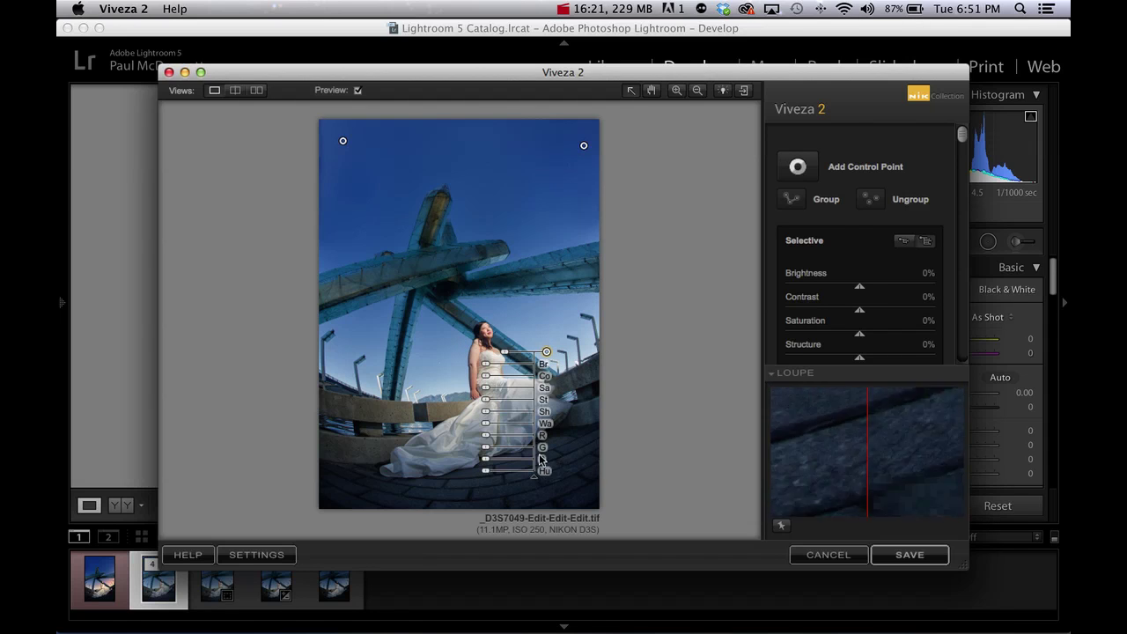
left_click_drag(487, 428, 425, 429)
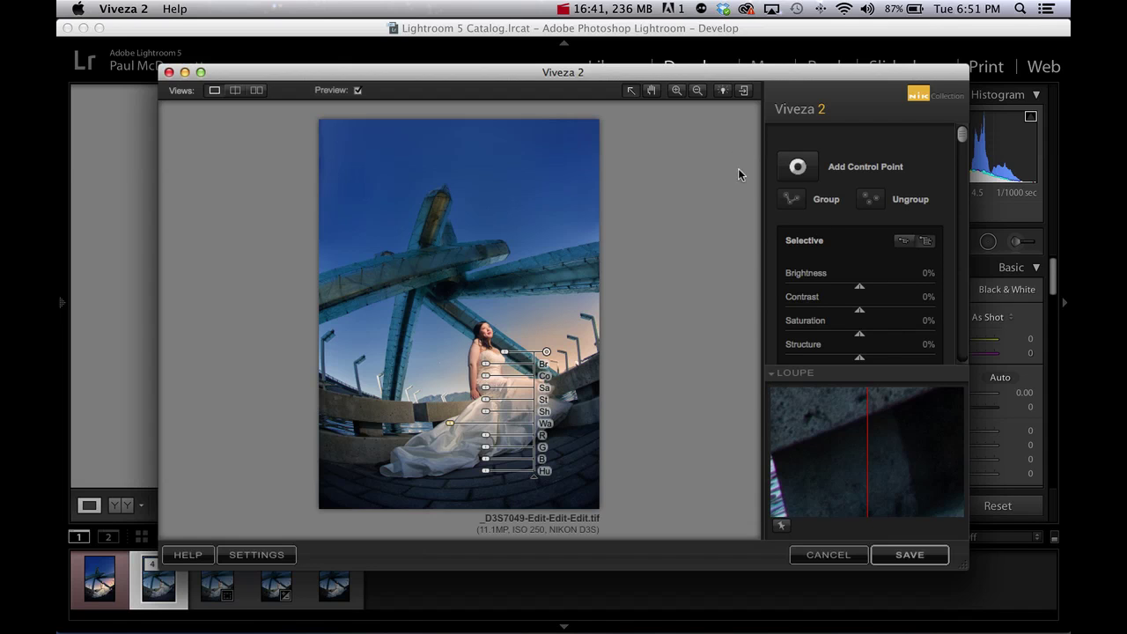
Compare the image with and without the Viveza adjustments, and save the result back to Lightroom.
left_click(358, 91)
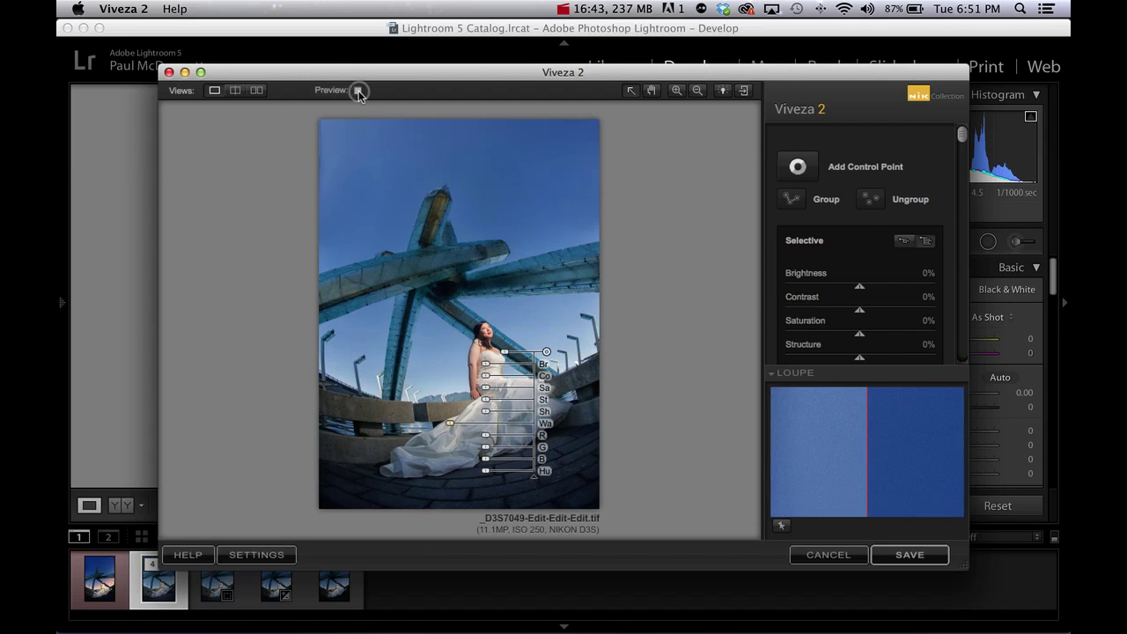
left_click(359, 91)
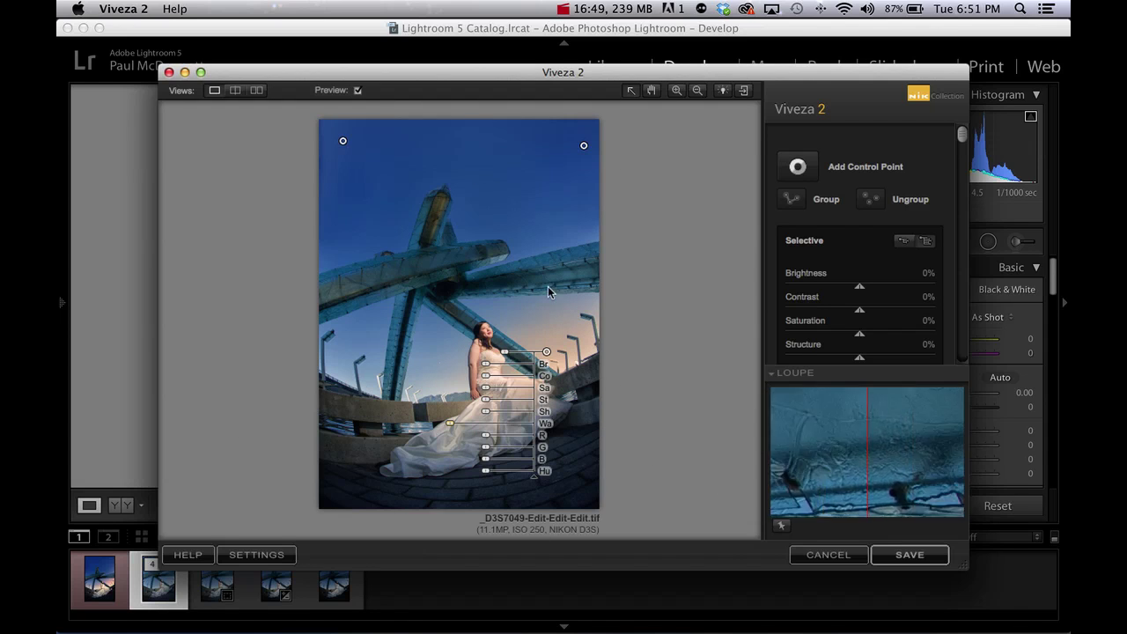
left_click(899, 556)
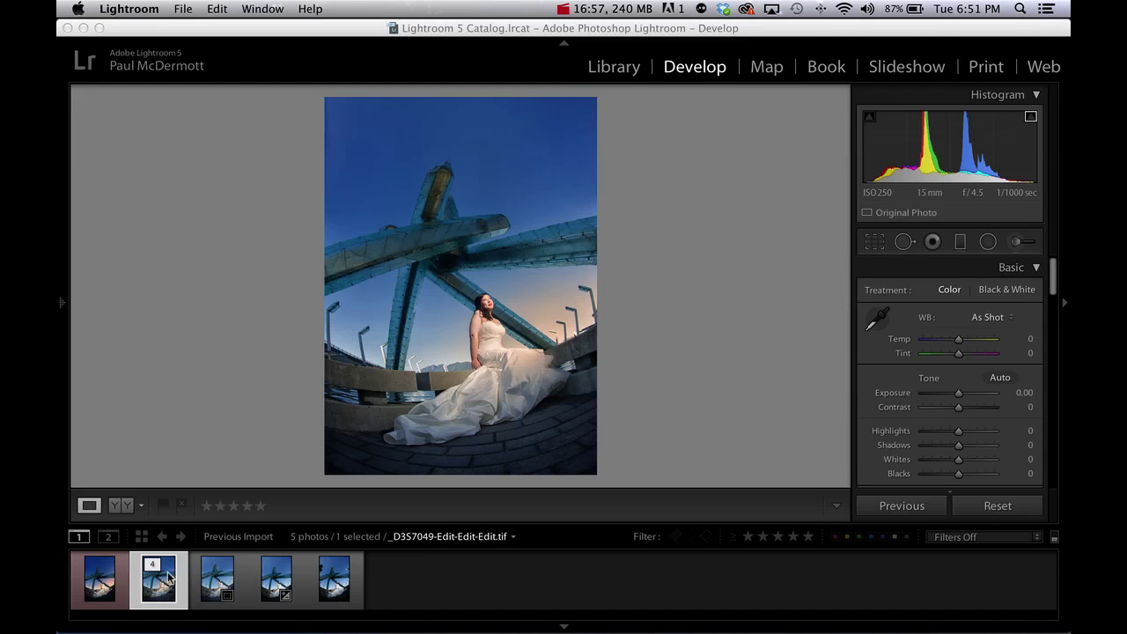
Check _D3S7049-Edit-Edit-Edit.tif against the finished JPEG, and darken it with blacks at -7 and exposure at -0.16.
left_click(107, 588)
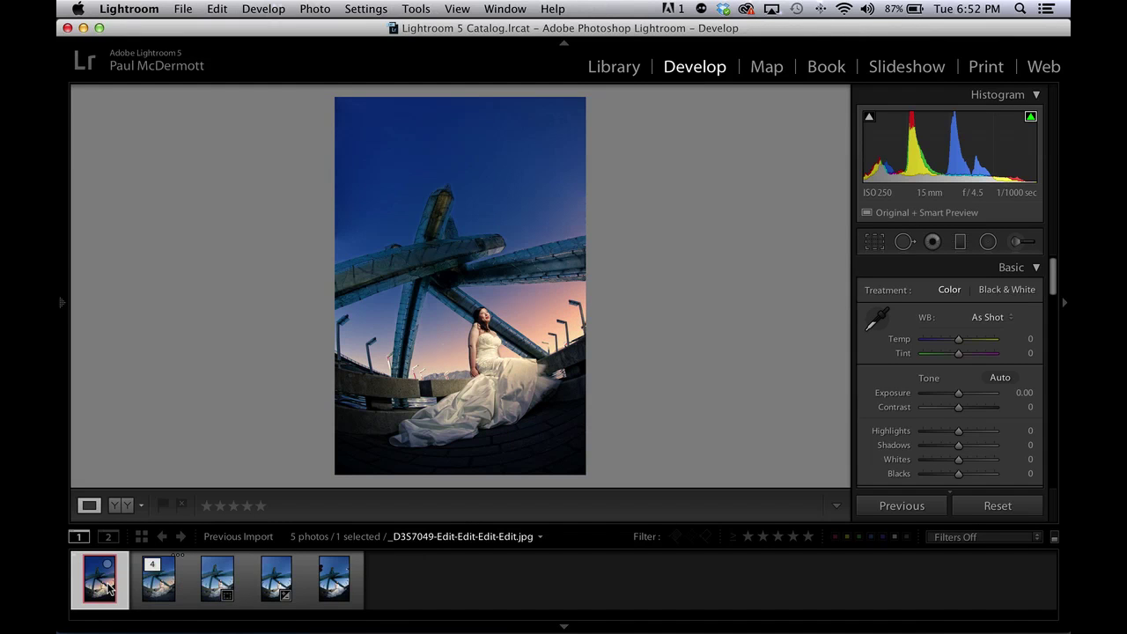
left_click(158, 581)
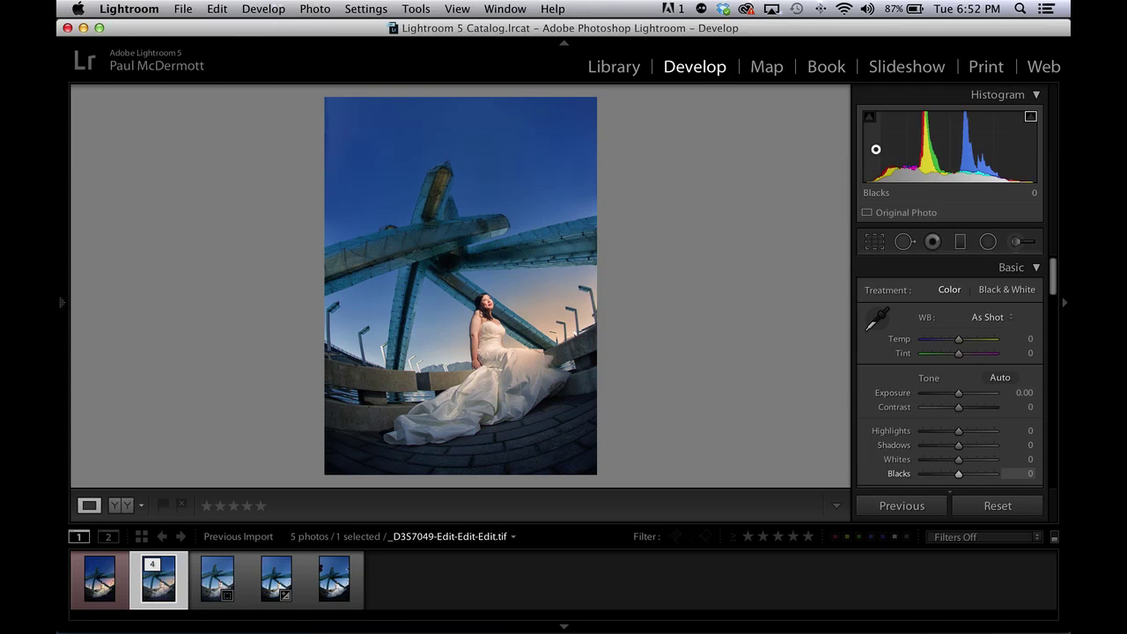
left_click_drag(877, 148, 924, 146)
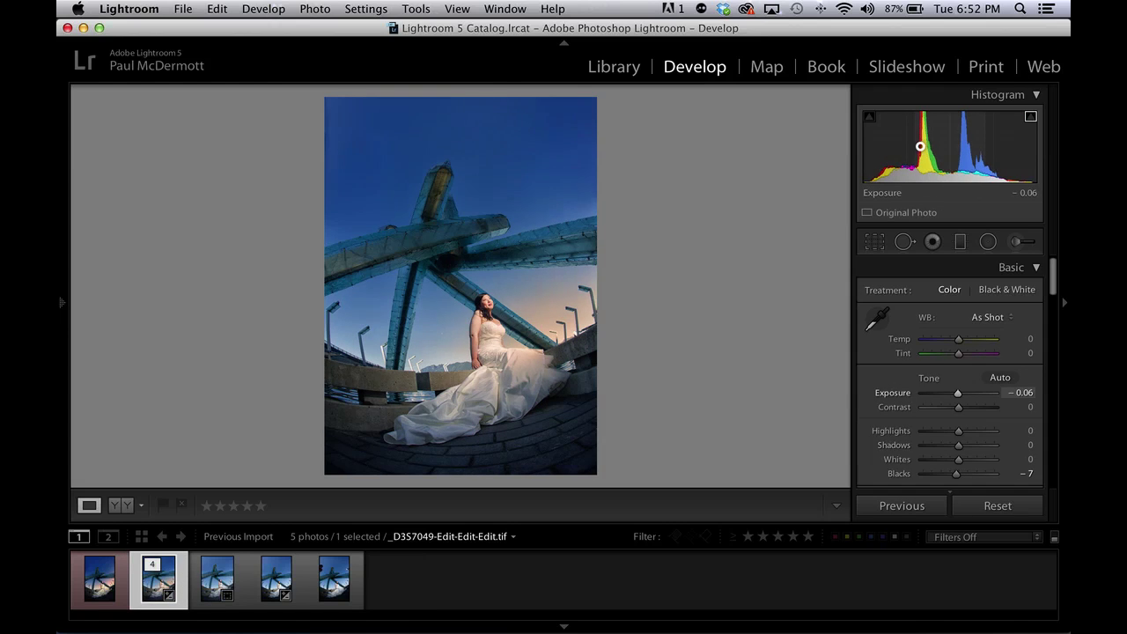
Compare the darkened Viveza TIFF with the finished sunset-toned JPEG and the original NEF, ending on the Viveza version.
left_click(103, 596)
left_click(158, 591)
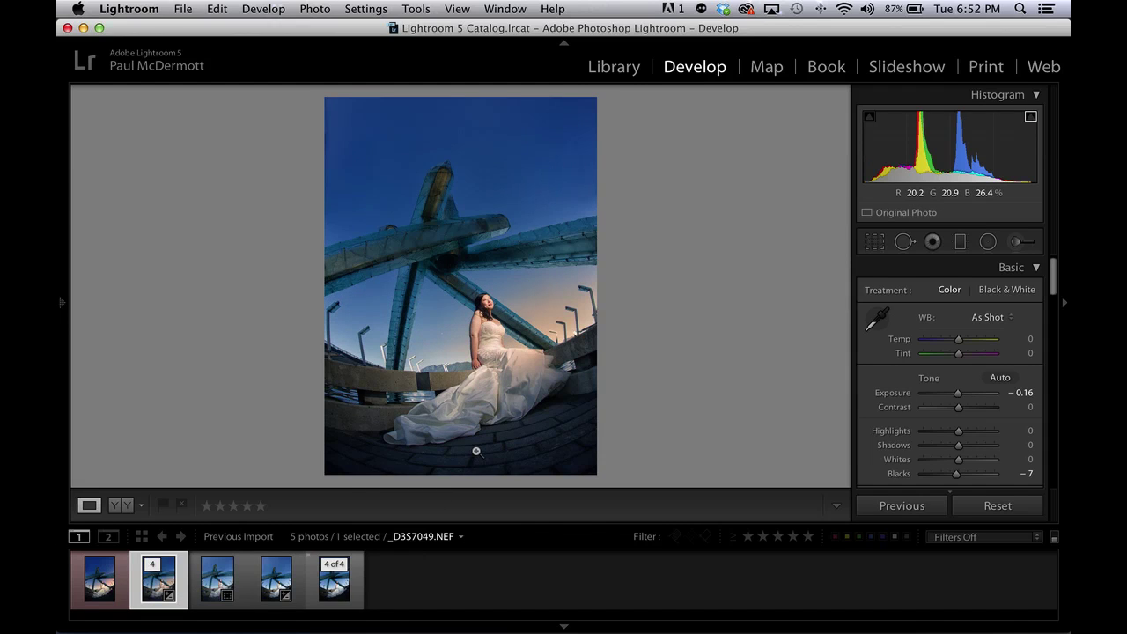
left_click(166, 590)
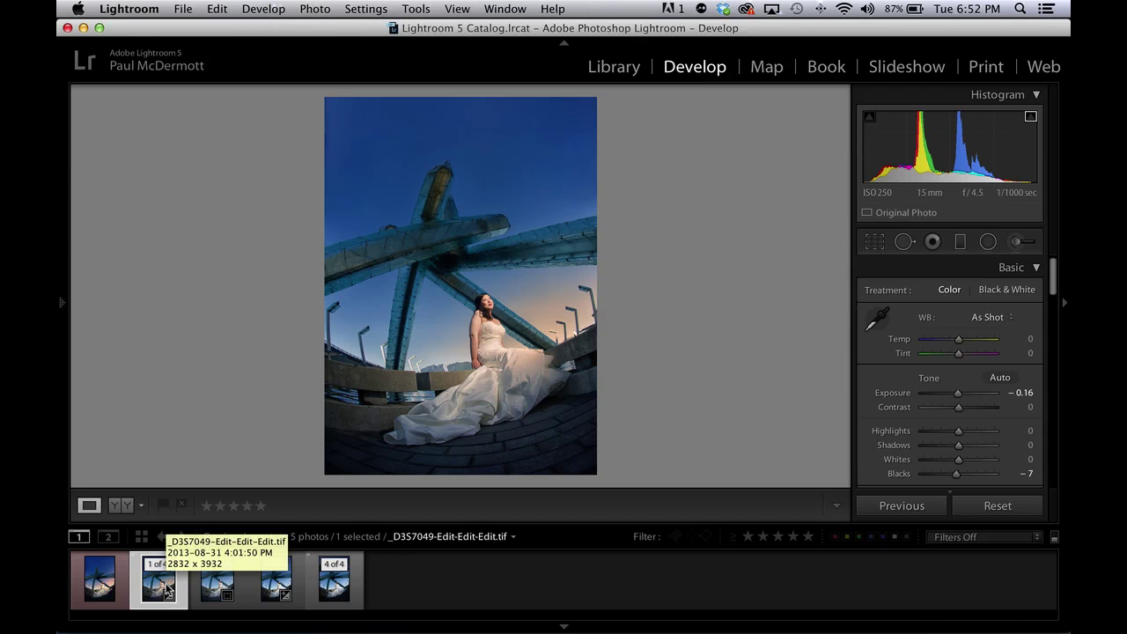
left_click(340, 588)
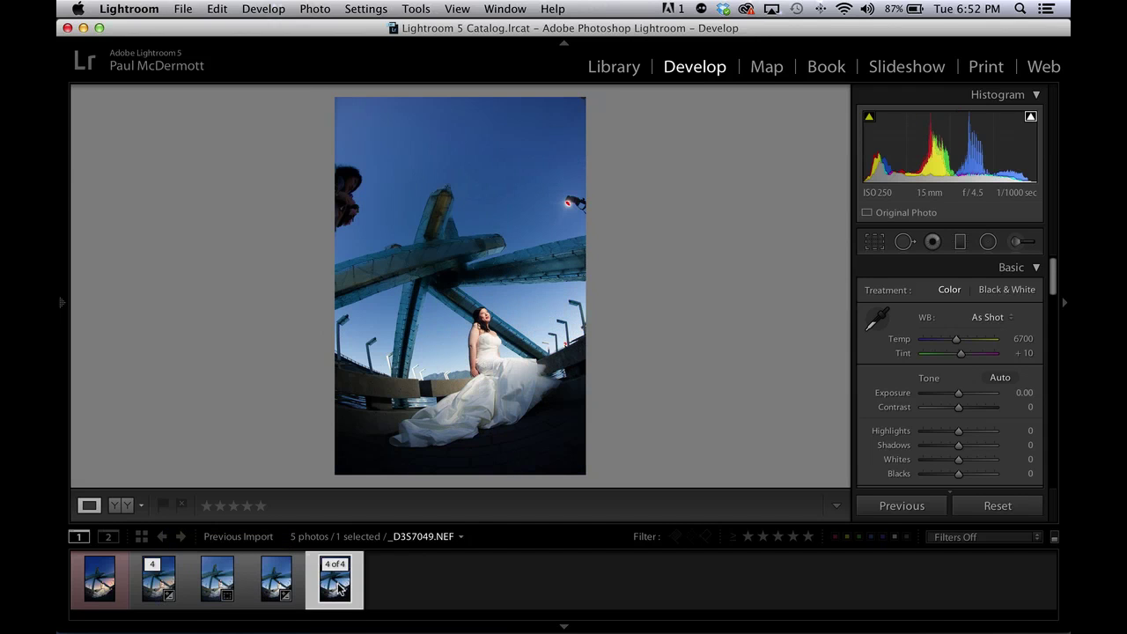
left_click(166, 590)
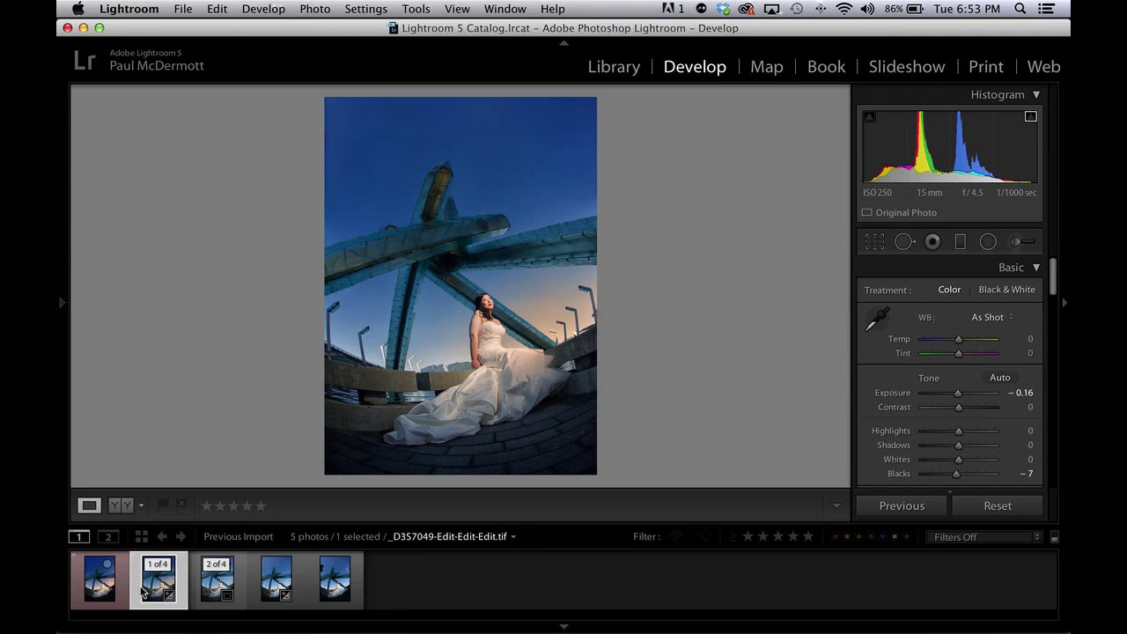
left_click(100, 585)
left_click(146, 588)
left_click(101, 594)
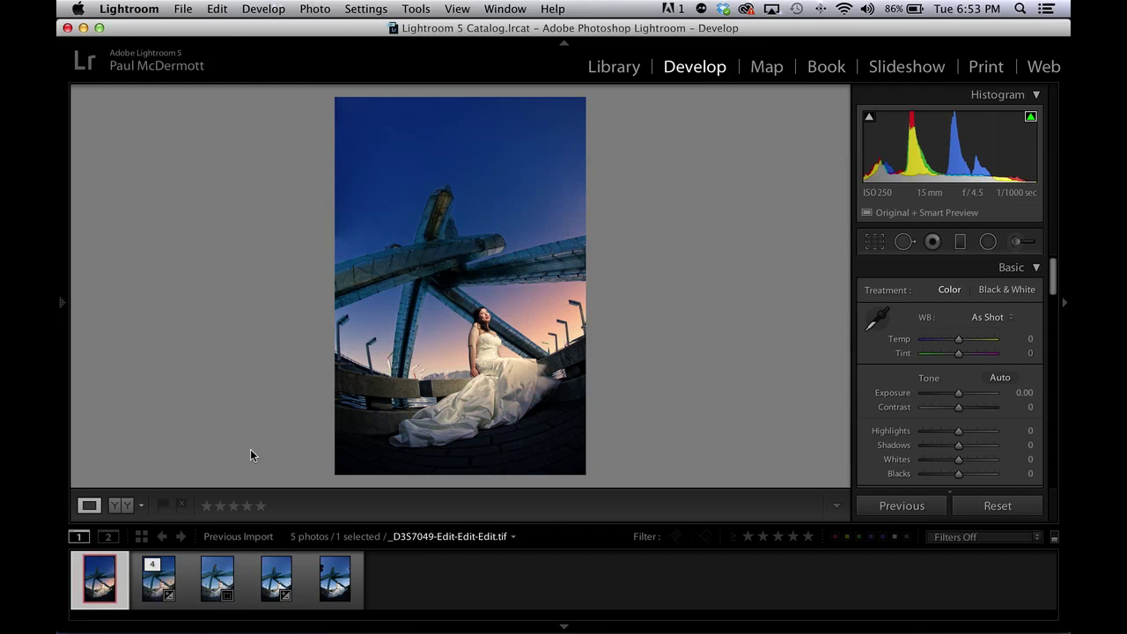
left_click(154, 589)
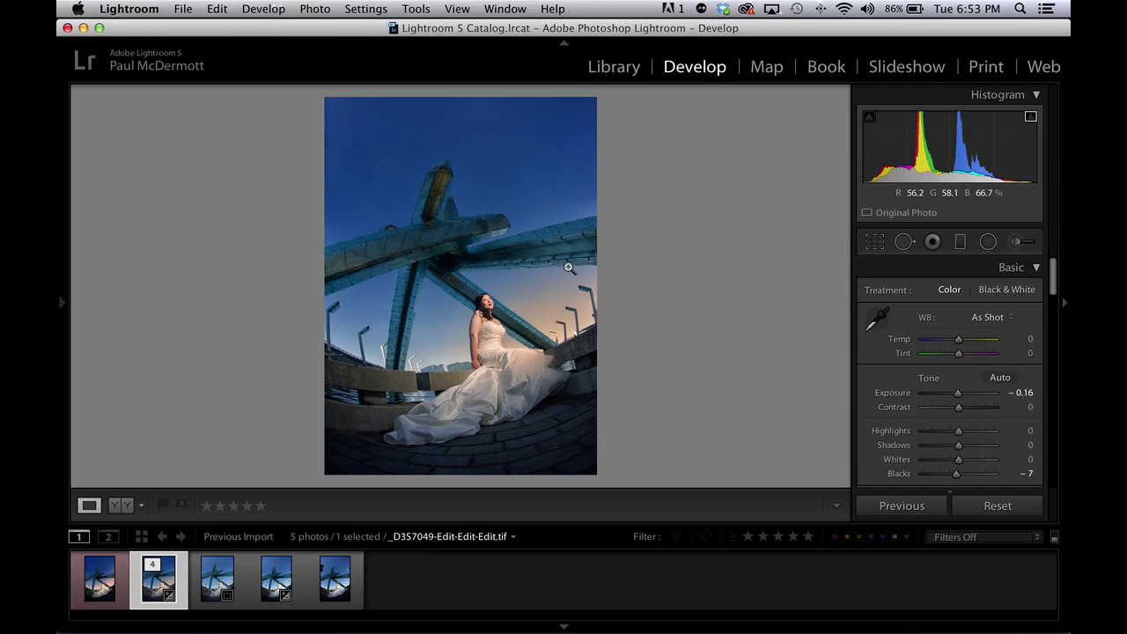
left_click(564, 9)
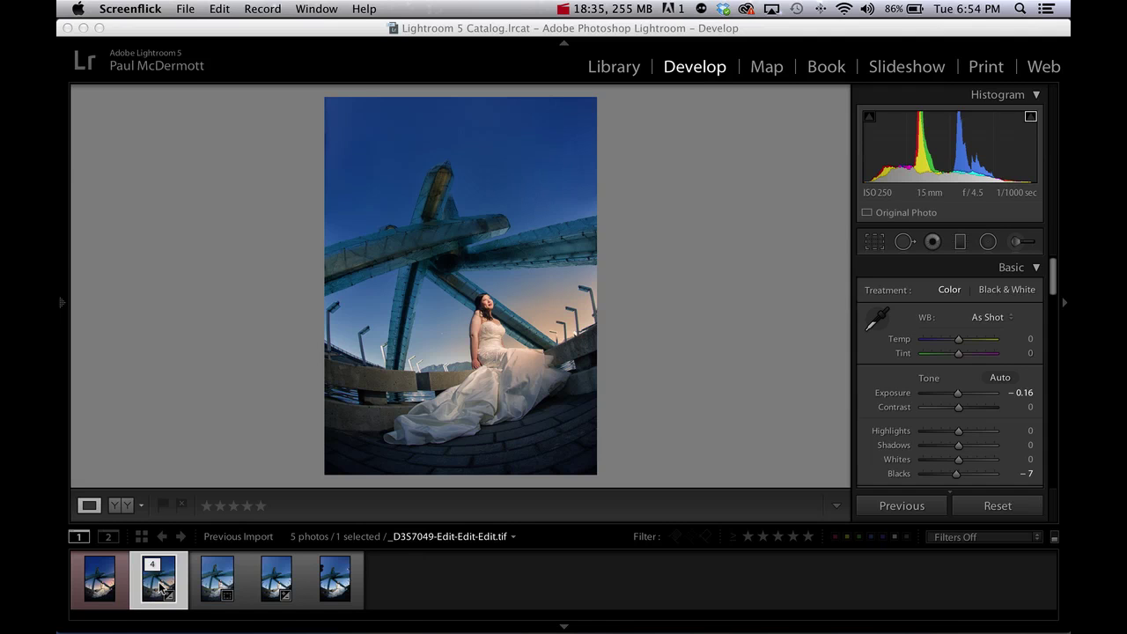
left_click(103, 583)
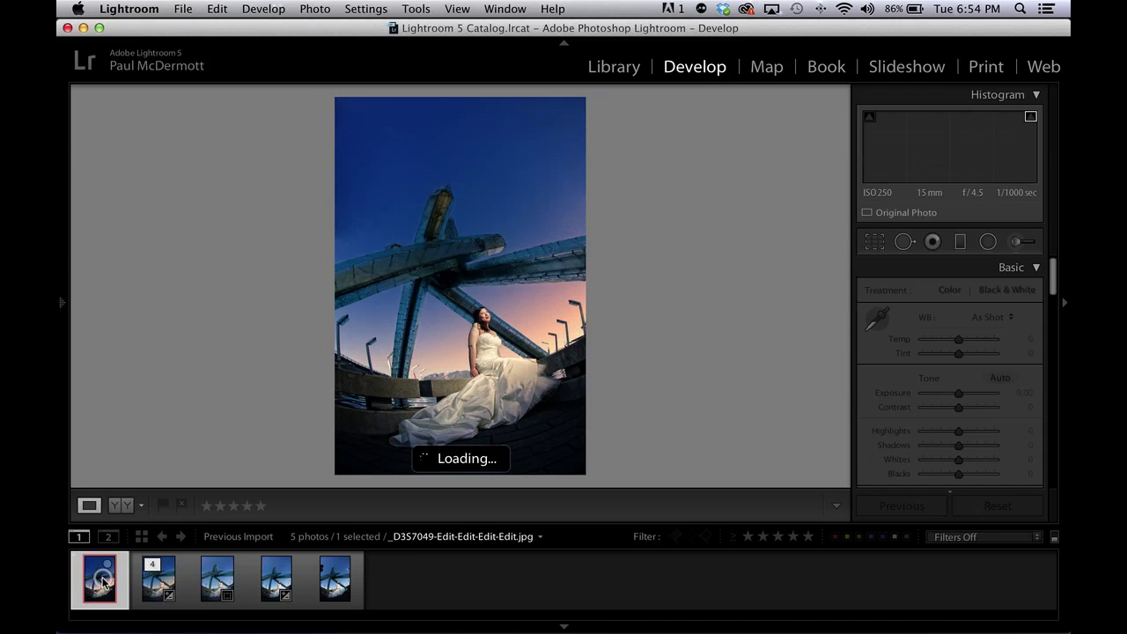
left_click(145, 586)
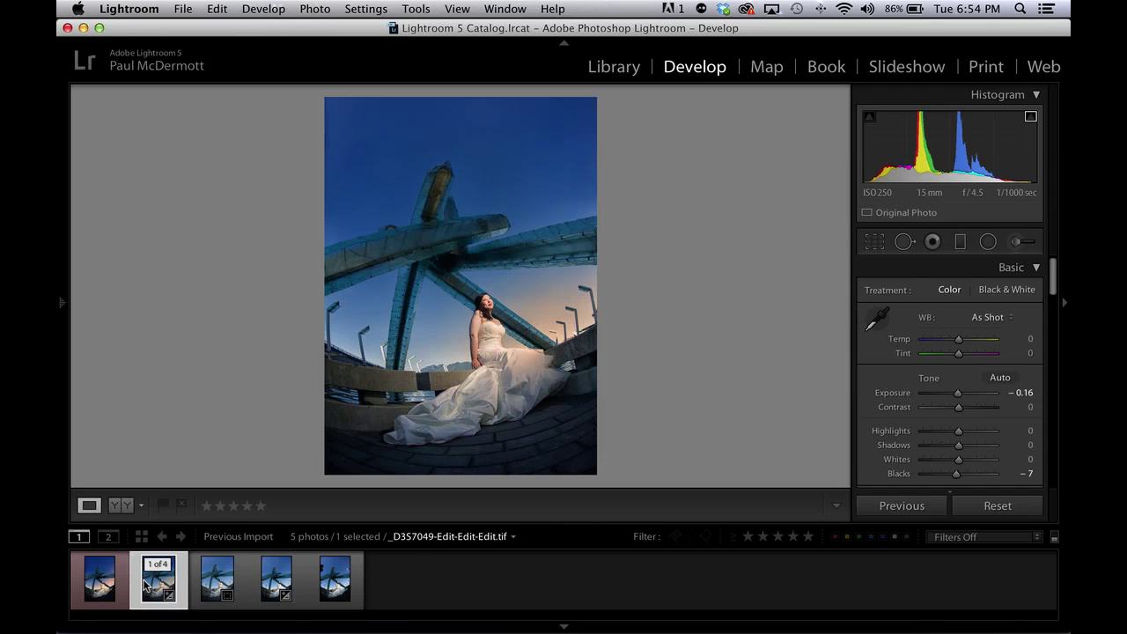